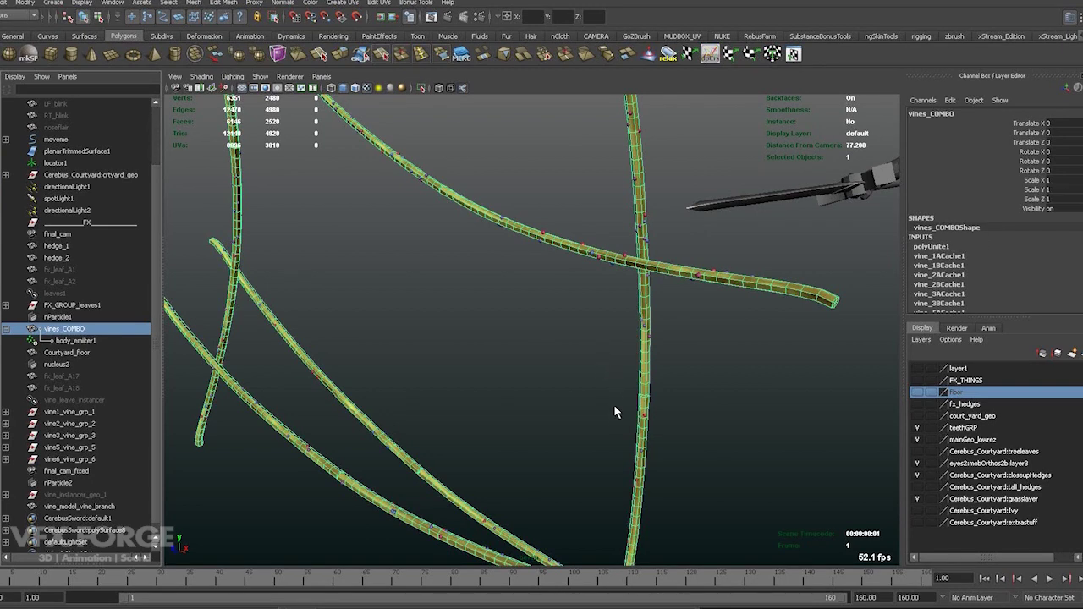
alt+right_drag(616, 412, 420, 342)
alt+drag(471, 348, 554, 367)
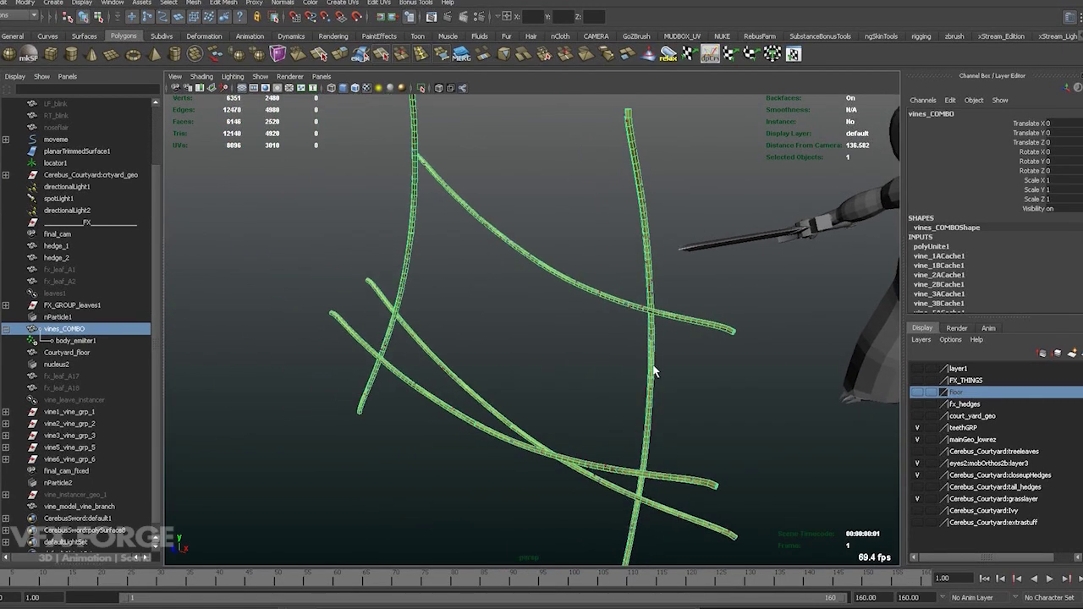
alt+drag(653, 372, 507, 345)
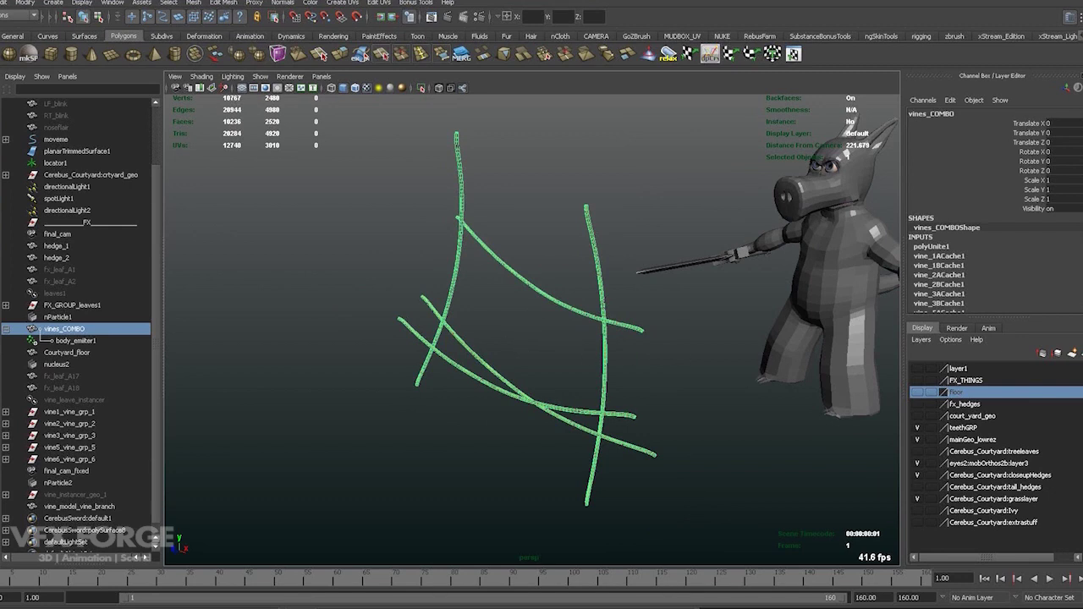
Step: Play the reference video Sequence 03.mp4 from the renders folder, replay it from about 00:07, and close the player and folder
key(alt+Tab)
double_click(597, 357)
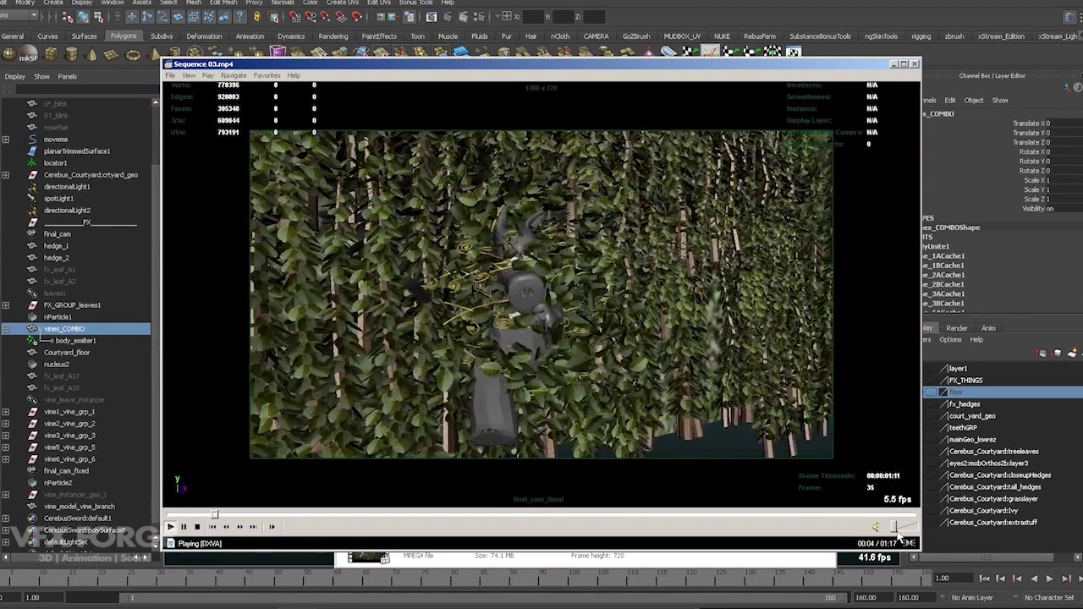
drag(895, 527, 899, 529)
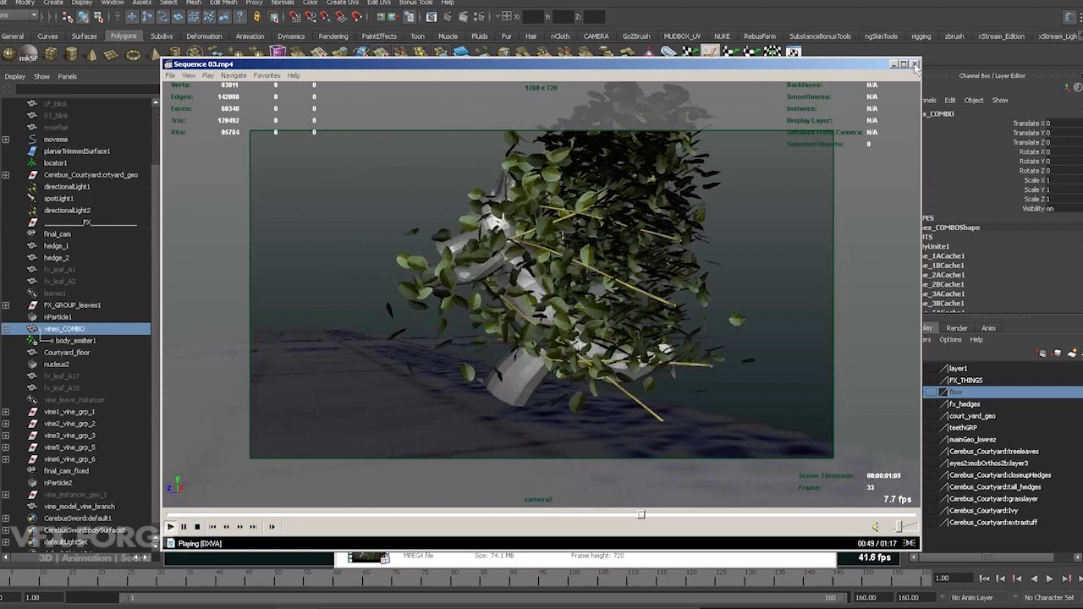
click(237, 513)
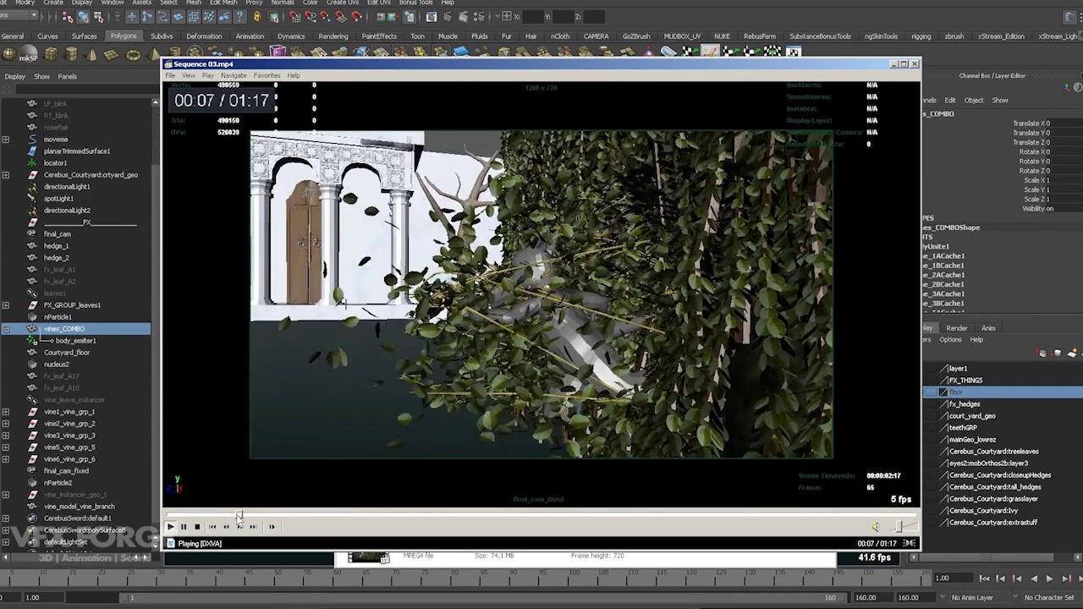
click(420, 403)
click(914, 65)
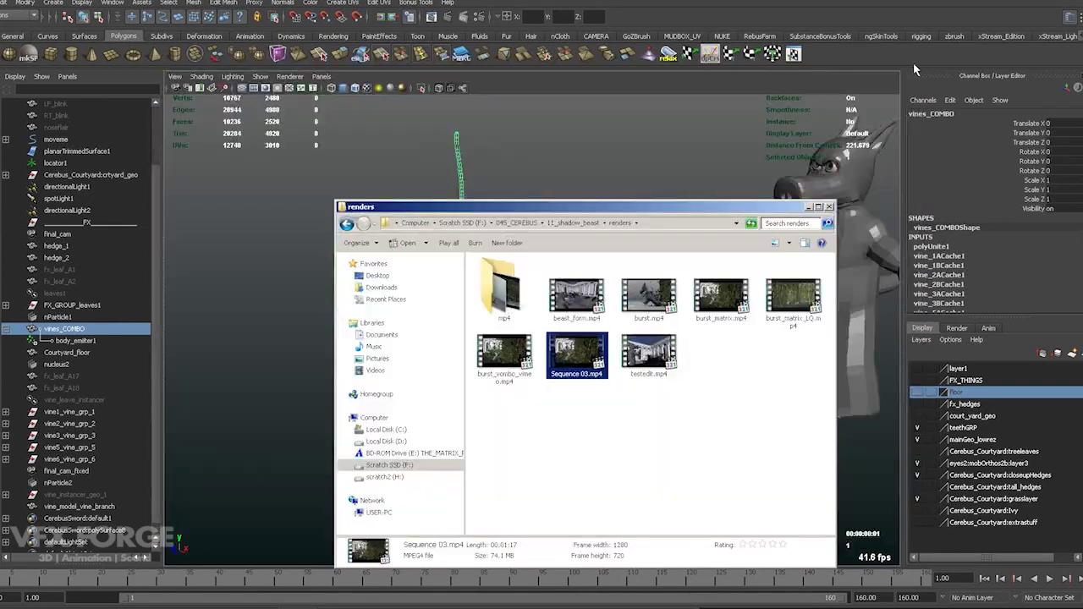
click(809, 208)
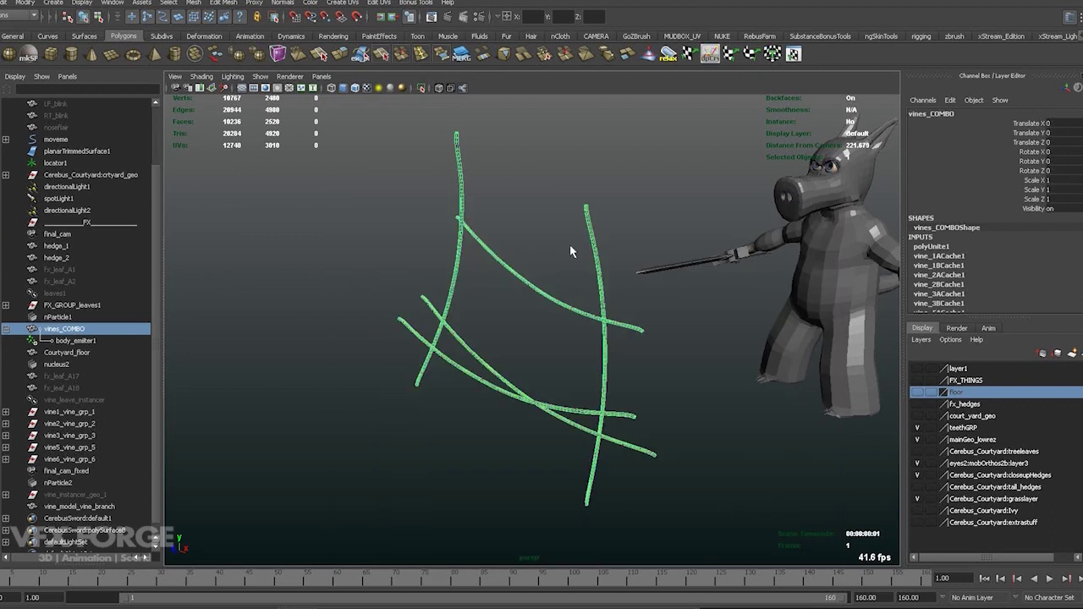
Step: Examine the combined vines_COMBO mesh up close from several angles, both selected and deselected
alt+right_drag(619, 301, 693, 431)
alt+drag(694, 431, 652, 404)
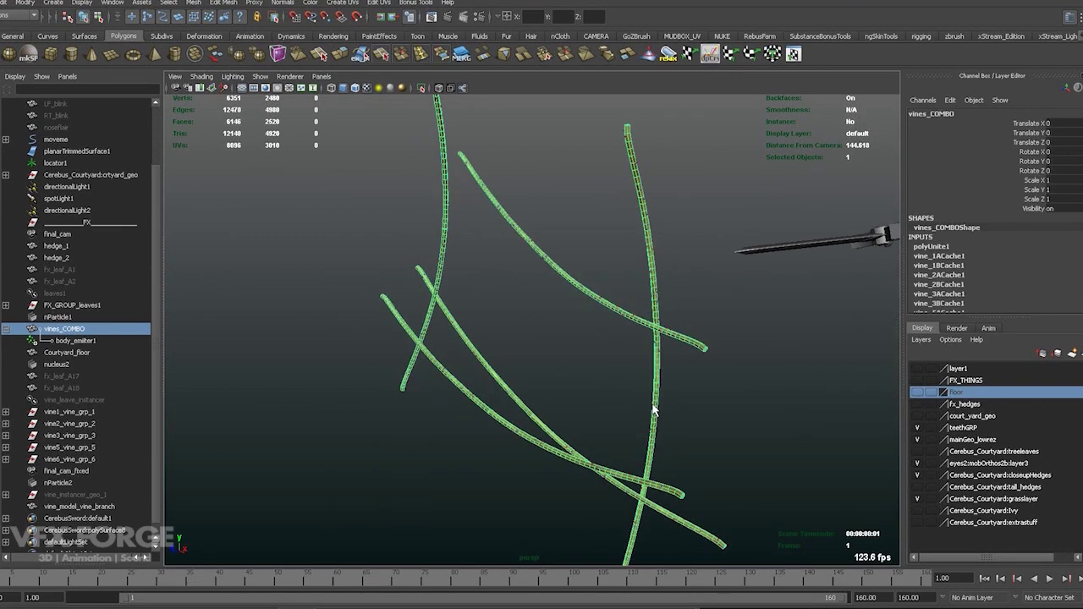
alt+middle_drag(651, 404, 570, 365)
alt+right_drag(569, 368, 628, 393)
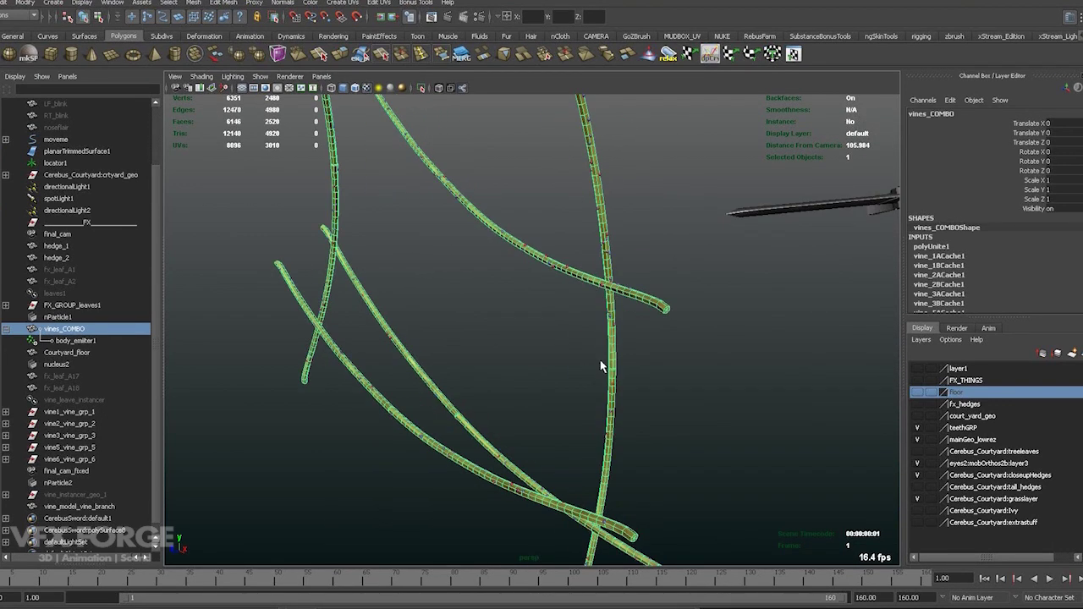
click(561, 334)
alt+right_drag(551, 271, 572, 302)
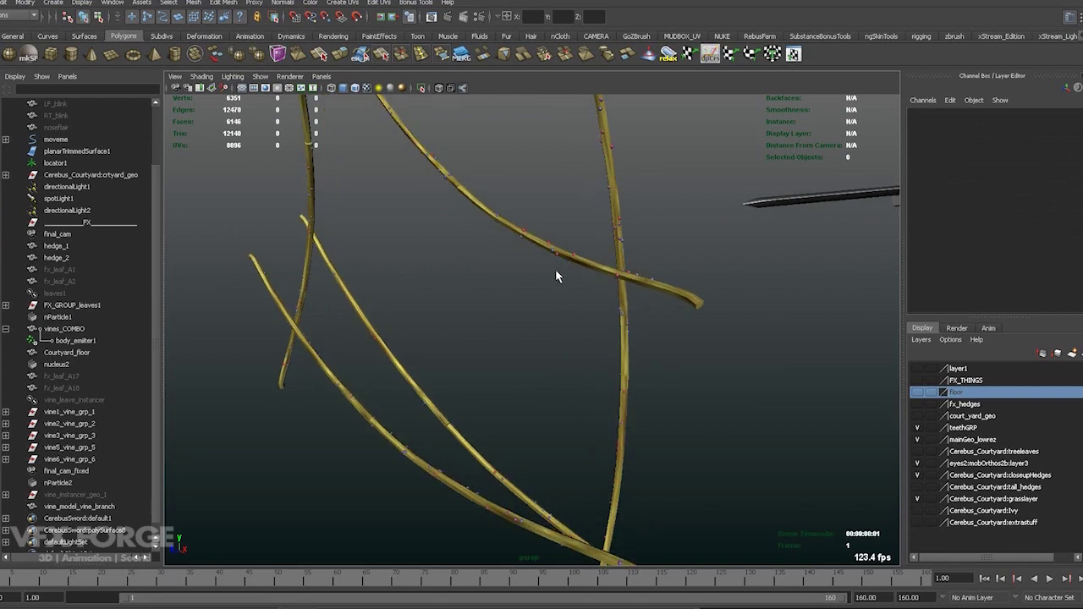
alt+drag(554, 275, 580, 350)
click(597, 276)
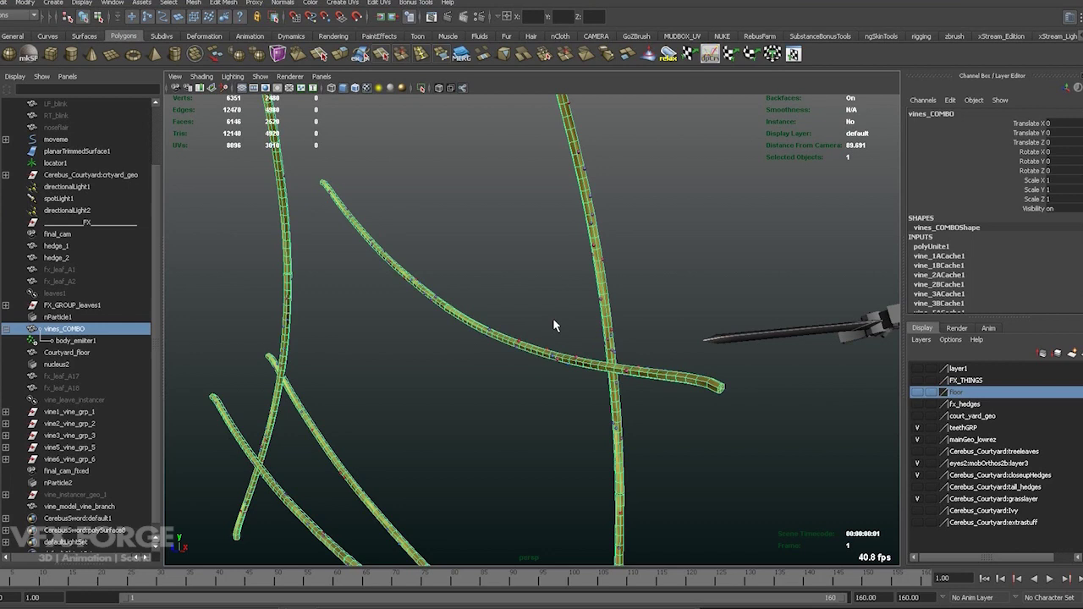
alt+right_drag(554, 325, 501, 313)
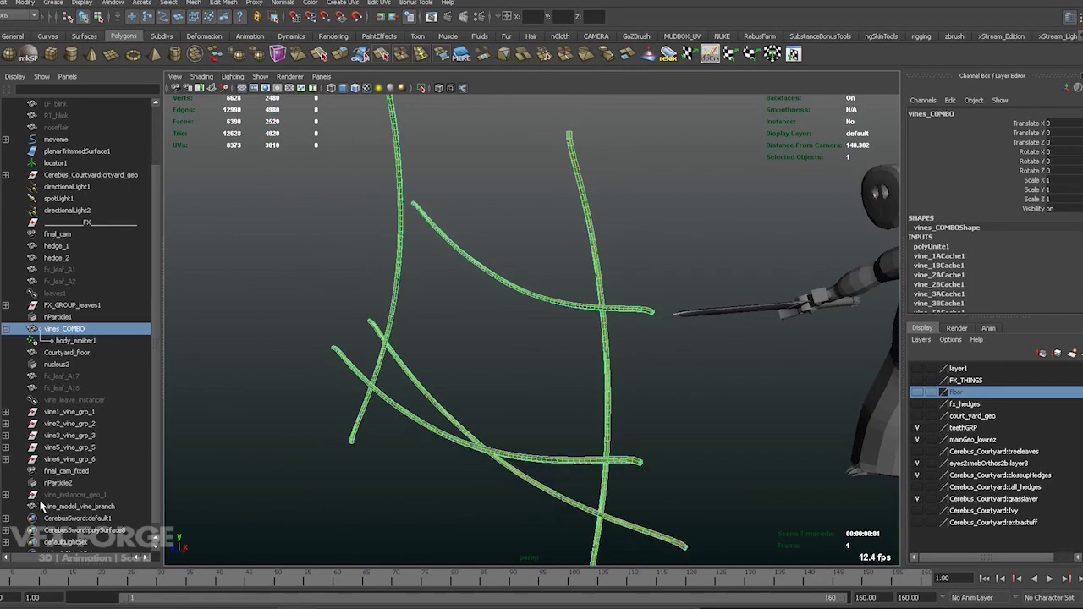
alt+drag(475, 321, 479, 344)
click(485, 334)
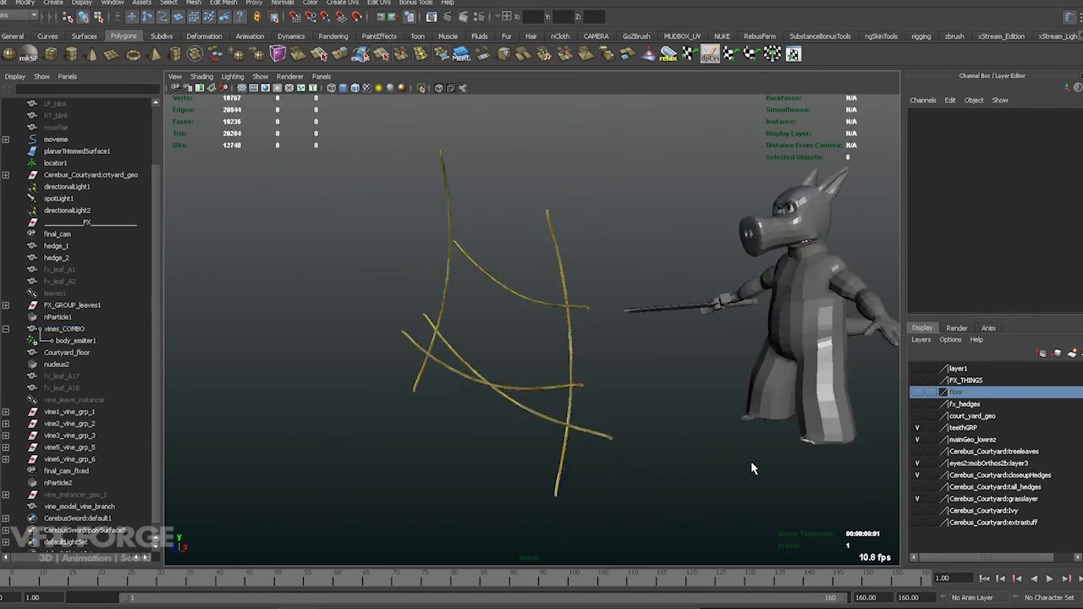
Step: Scrub the timeline from the start to frame 107 to review the animation of the bare vines
drag(72, 580, 273, 575)
alt+middle_drag(296, 505, 535, 479)
alt+right_drag(535, 479, 431, 445)
alt+middle_drag(432, 445, 470, 446)
mouse_move(268, 579)
mouse_down()
mouse_move(167, 582)
mouse_move(16, 558)
mouse_move(474, 580)
mouse_up()
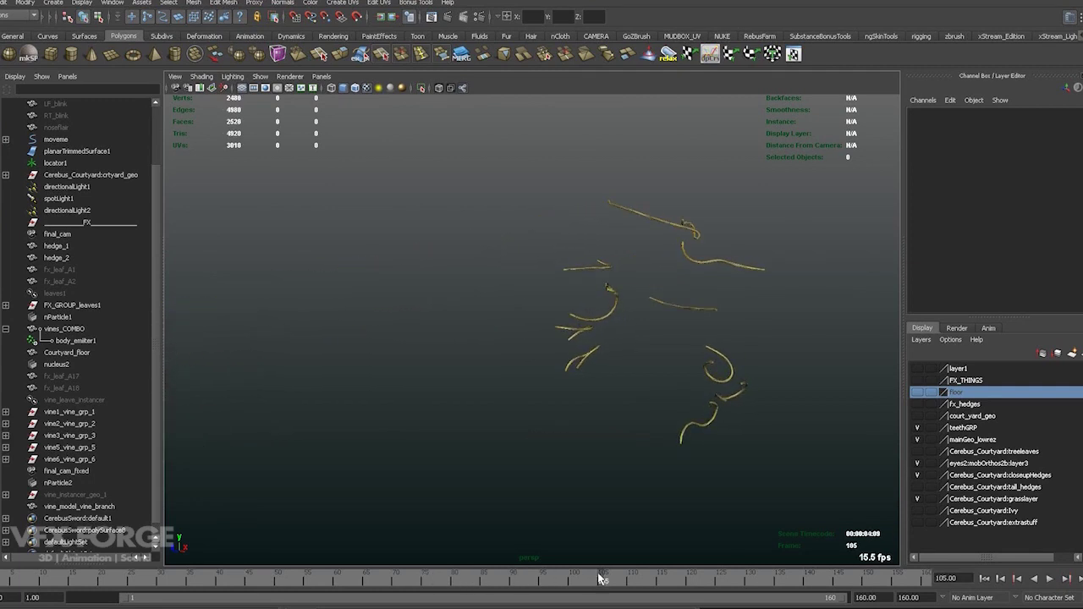
alt+middle_drag(403, 445, 407, 448)
mouse_move(574, 585)
mouse_down()
mouse_move(314, 572)
mouse_move(592, 562)
mouse_move(59, 566)
mouse_move(614, 572)
mouse_up()
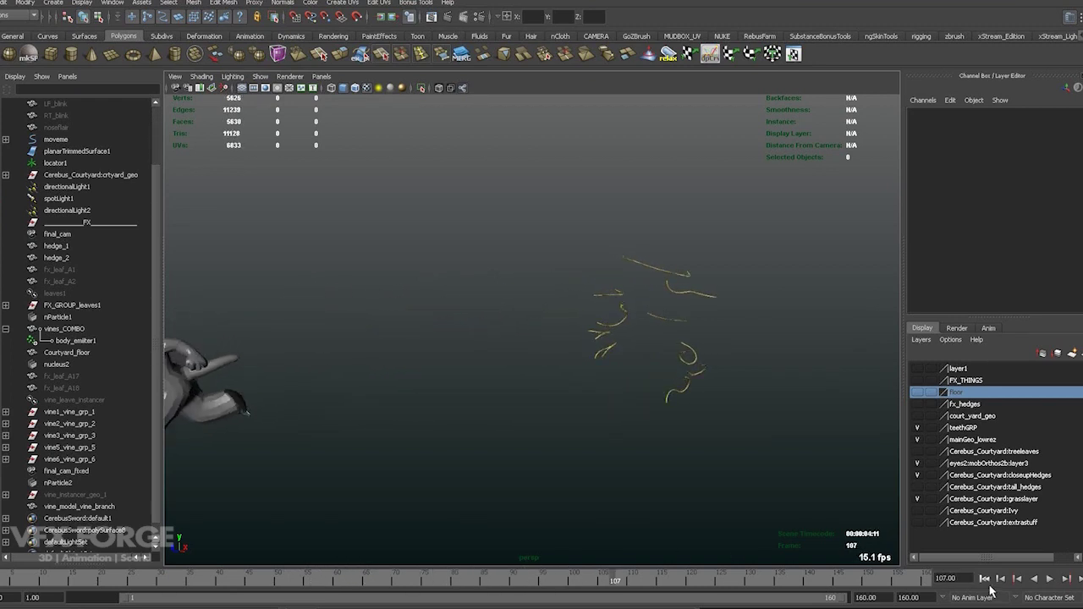
Step: Return to frame 1, unhide vine_leave_instancer, and inspect the instanced leaves and curls on the vines
click(985, 580)
alt+right_drag(745, 415, 753, 525)
alt+middle_drag(661, 439, 501, 429)
click(72, 401)
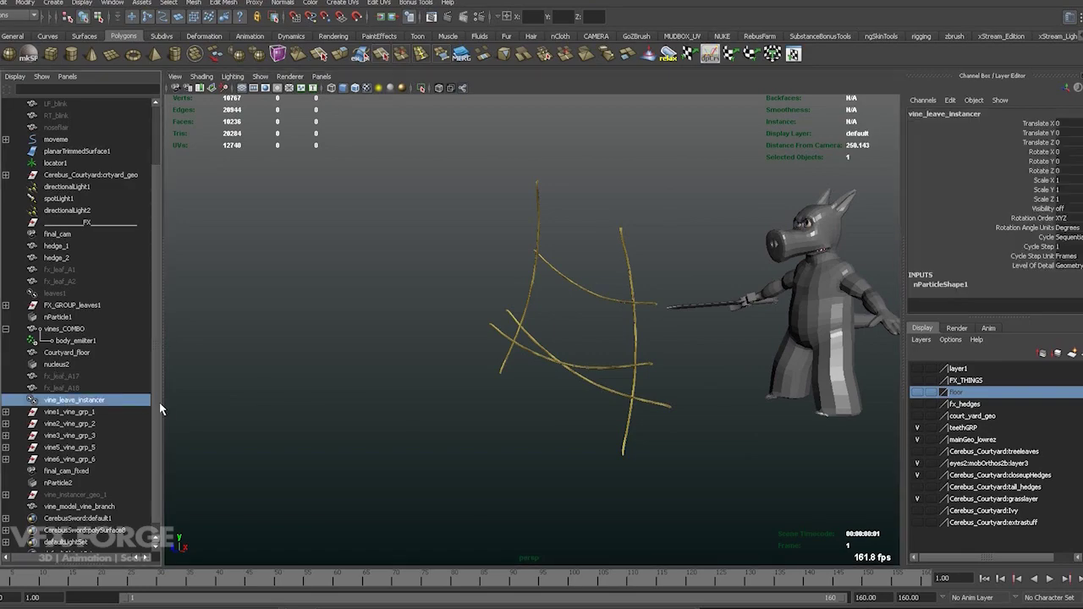
key(shift+h)
alt+right_drag(543, 388, 769, 517)
alt+middle_drag(519, 249, 446, 343)
click(352, 282)
alt+drag(546, 319, 576, 304)
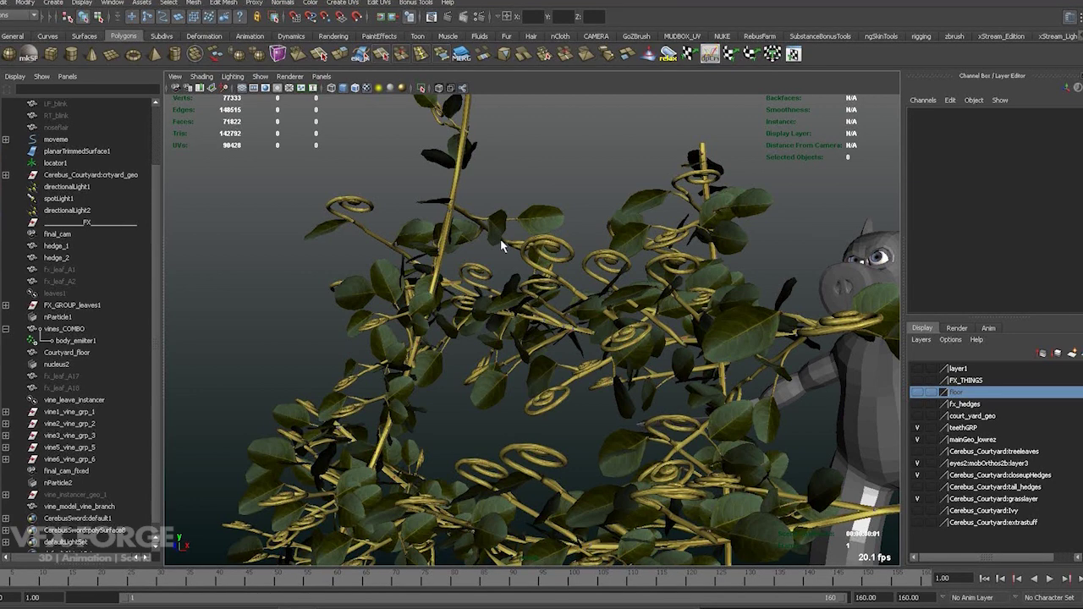
Step: Play and scrub the animation up to frame 116 to review how the leaves follow the moving vines
scroll(502, 309, down, 10)
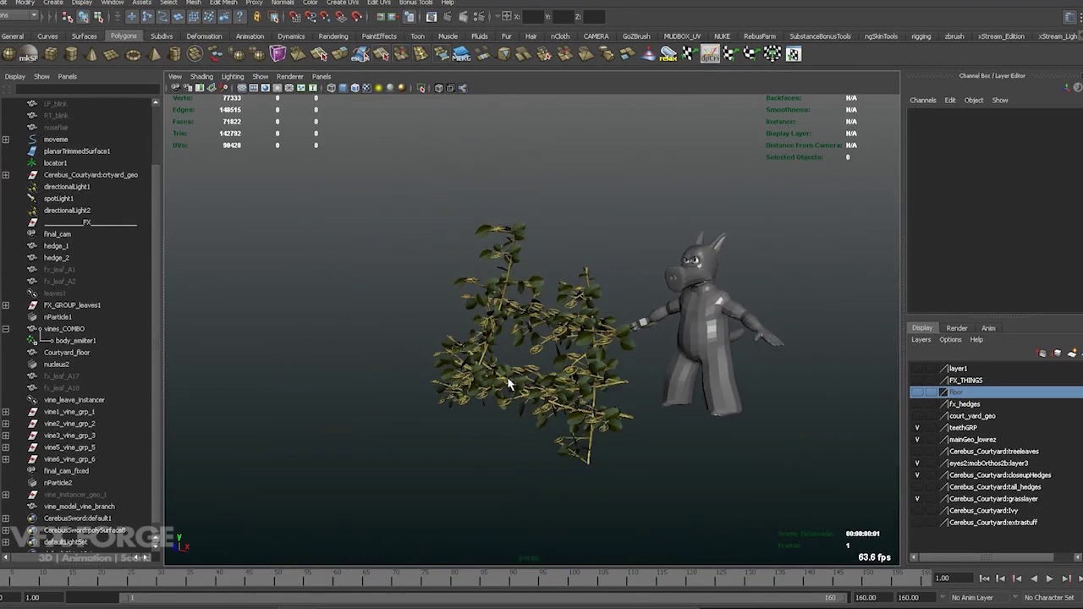
alt+drag(507, 383, 470, 395)
key(alt+v)
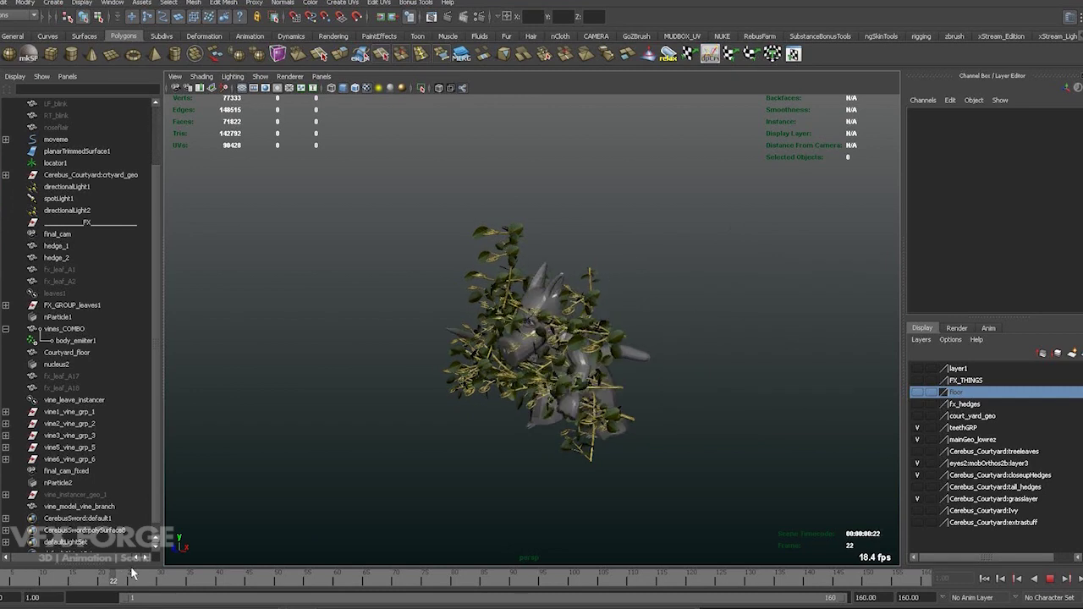
drag(291, 564, 386, 565)
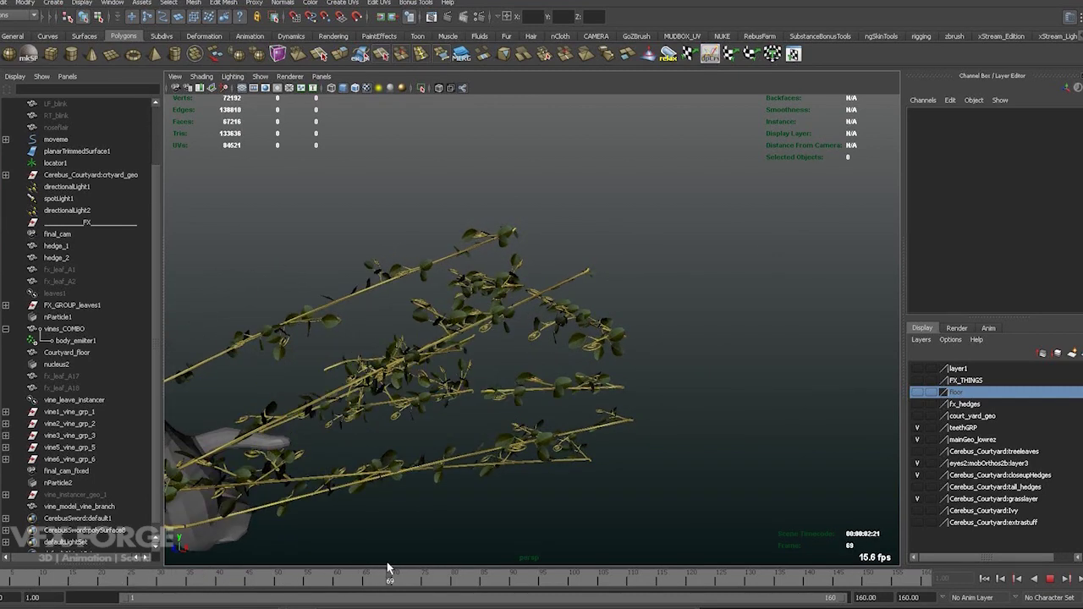
alt+middle_drag(427, 490, 545, 462)
key(alt+v)
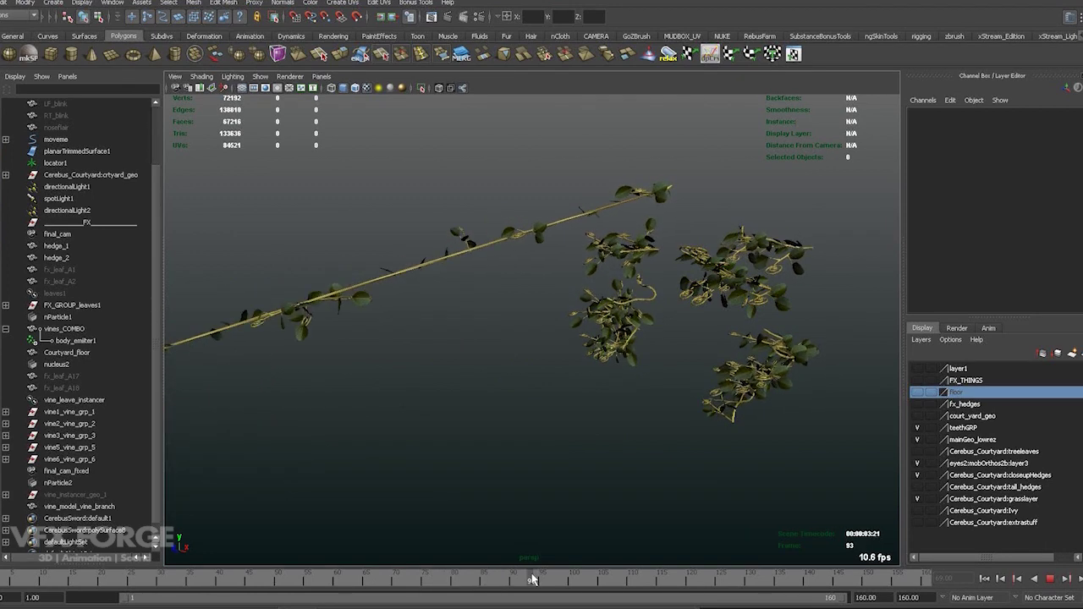
drag(511, 575, 665, 584)
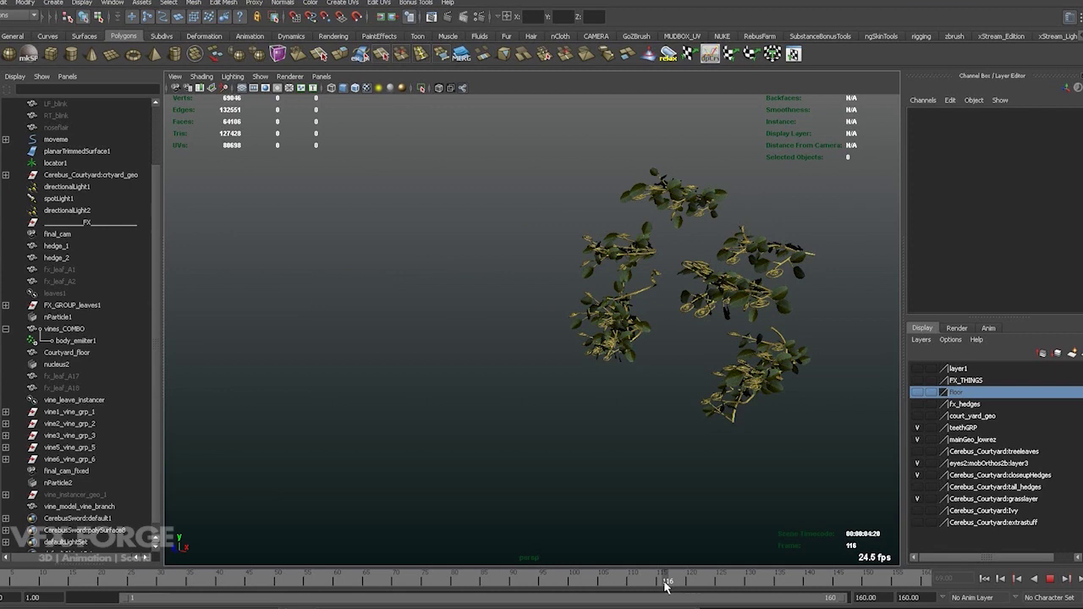
Step: Return to frame 1 and inspect the instanced leaves and curls up close from different angles
click(984, 579)
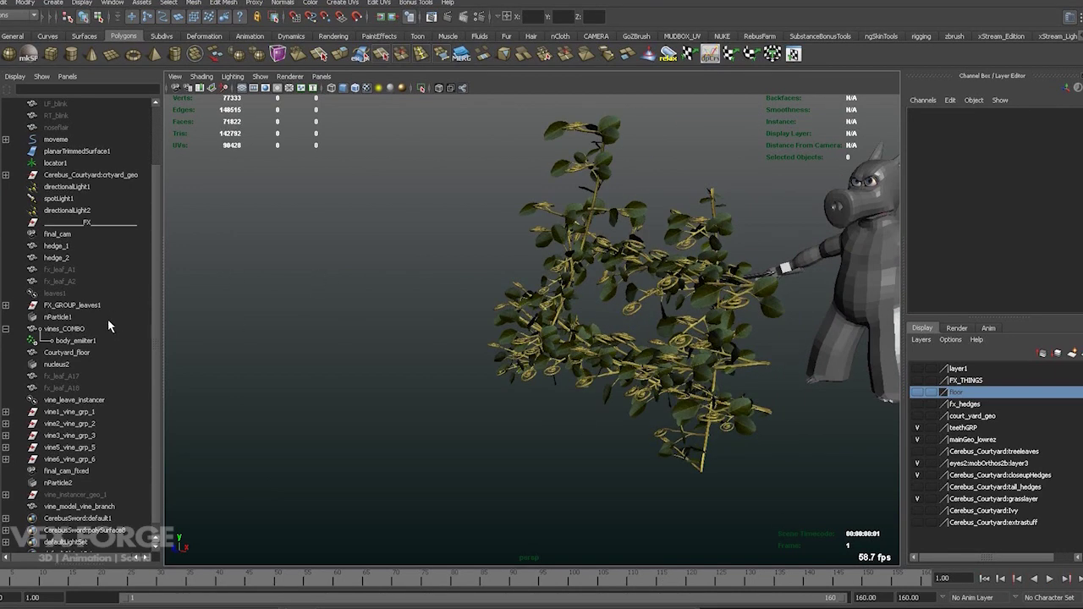
alt+middle_drag(455, 262, 361, 280)
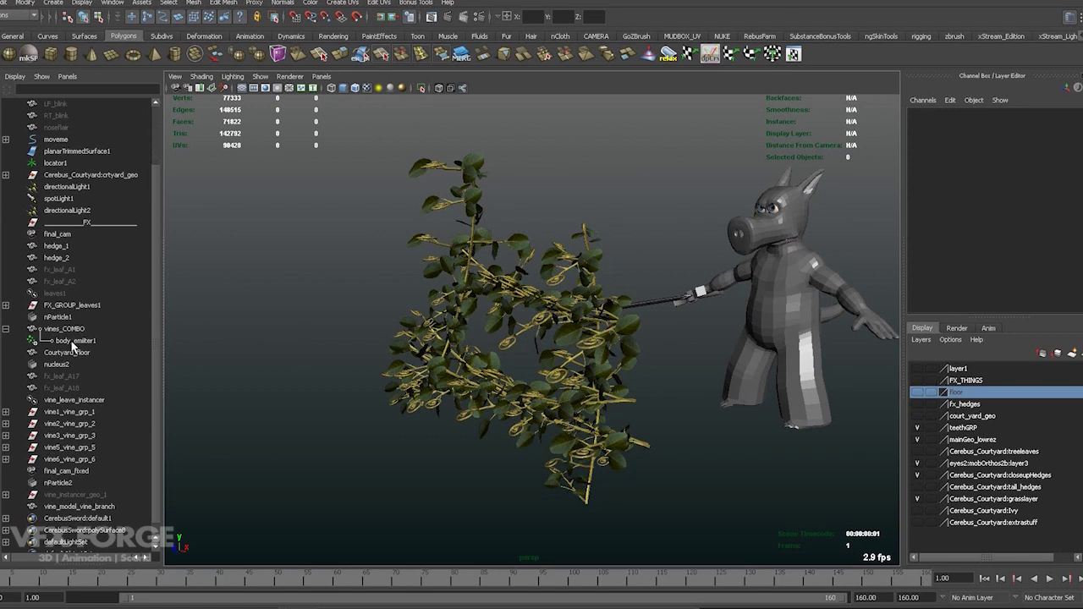
alt+right_drag(498, 285, 561, 428)
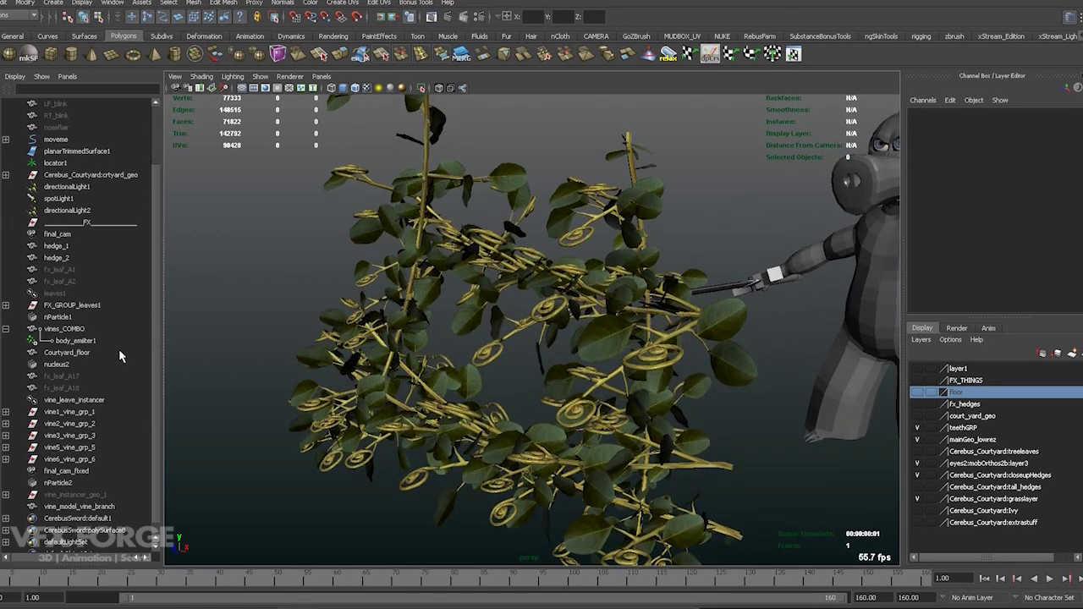
scroll(464, 294, up, 8)
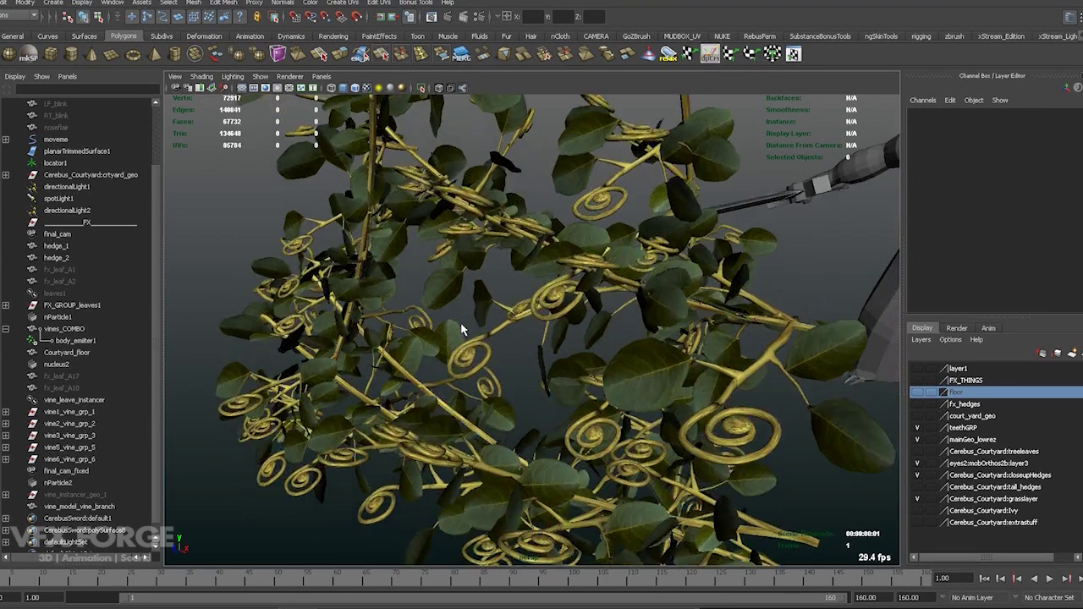
alt+drag(455, 302, 466, 377)
alt+drag(259, 375, 336, 340)
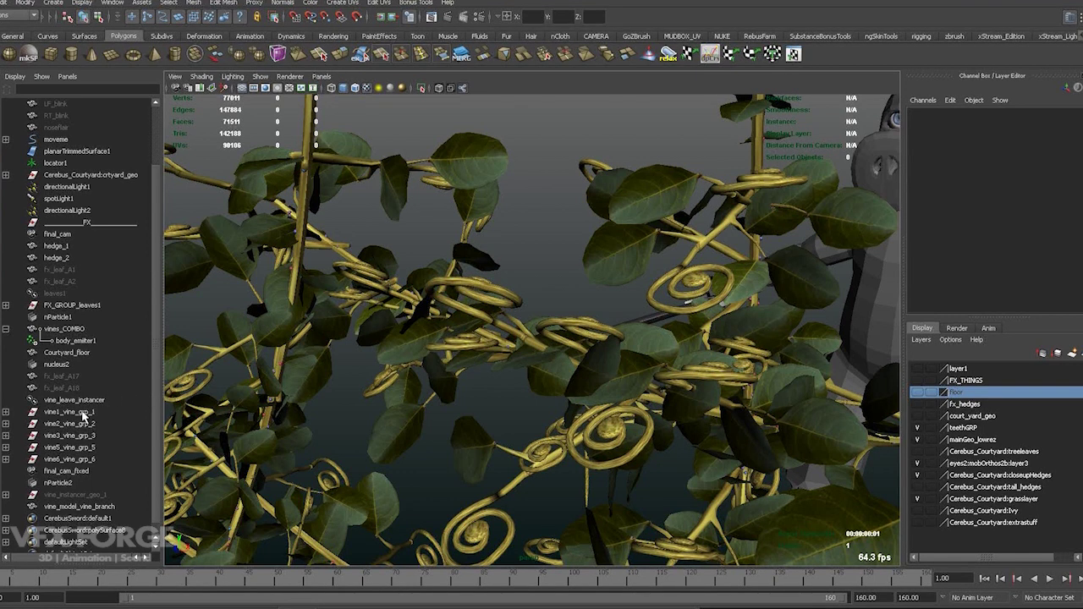
Step: Hide vine_leave_instancer so that only the bare vines are displayed
click(75, 400)
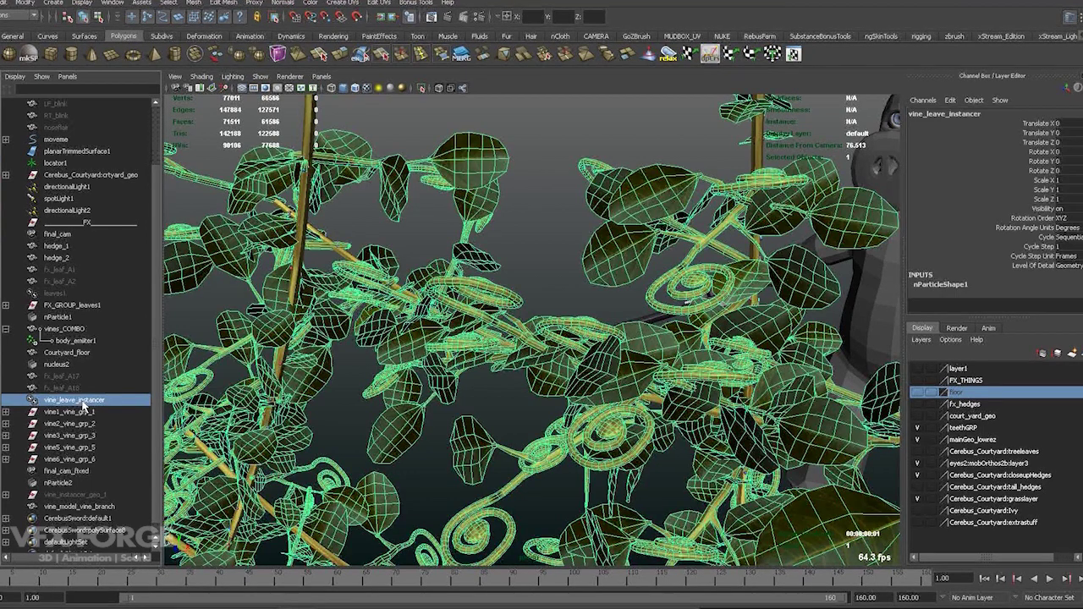
key(ctrl+h)
alt+drag(380, 406, 629, 238)
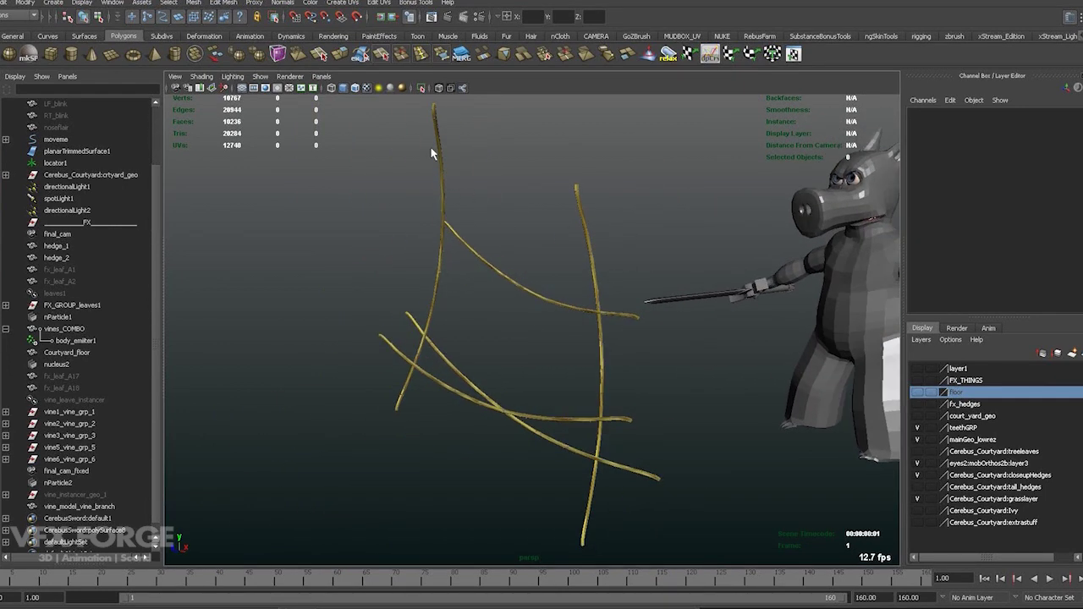
Step: Select only vines_COMBO, view the geometry cache import dialog in the Animation menu set, and close it without importing
drag(475, 276, 475, 275)
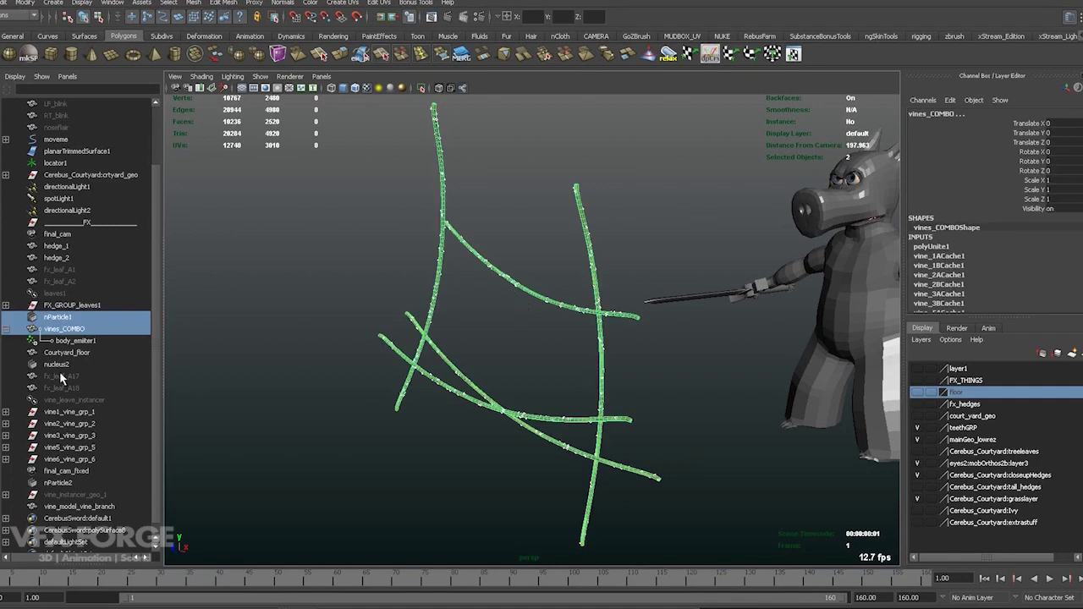
click(74, 330)
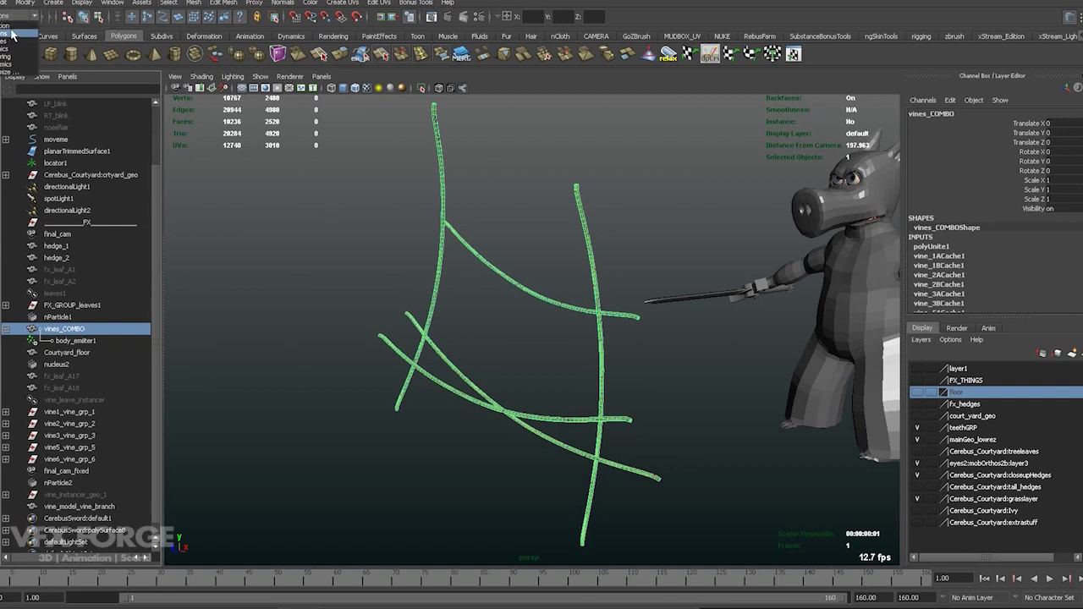
click(219, 3)
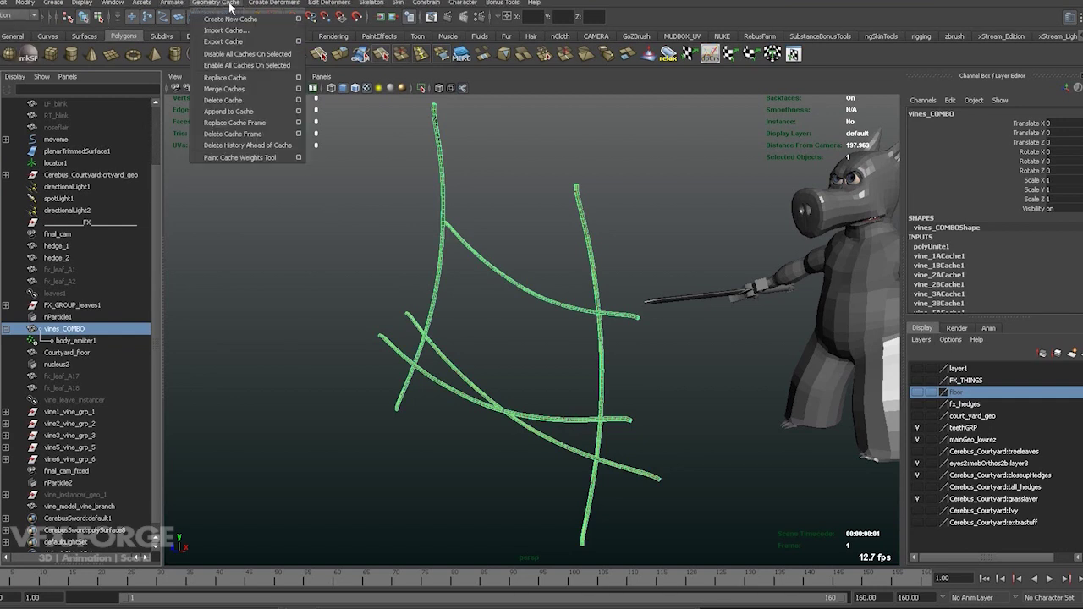
click(292, 31)
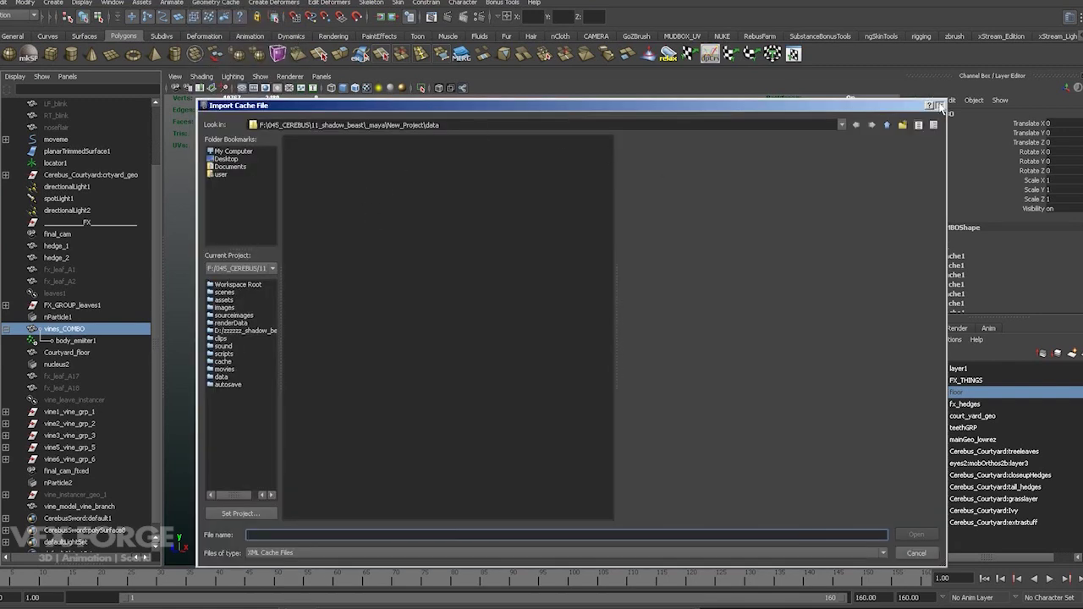
click(939, 106)
scroll(592, 309, up, 3)
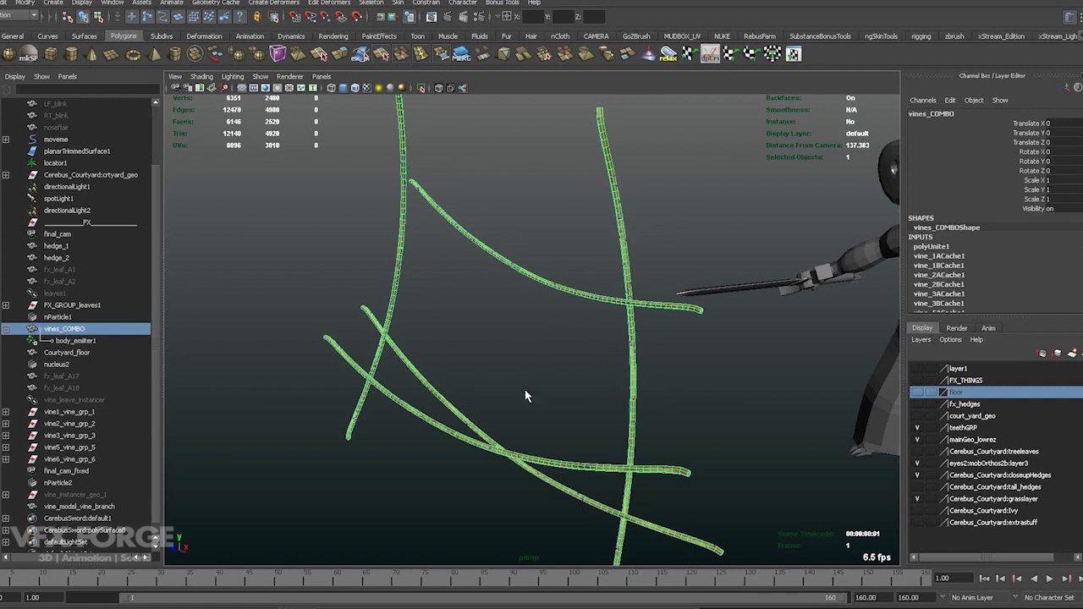
alt+right_drag(541, 430, 461, 381)
alt+middle_drag(462, 395, 435, 408)
alt+right_drag(435, 408, 434, 398)
alt+drag(433, 403, 427, 464)
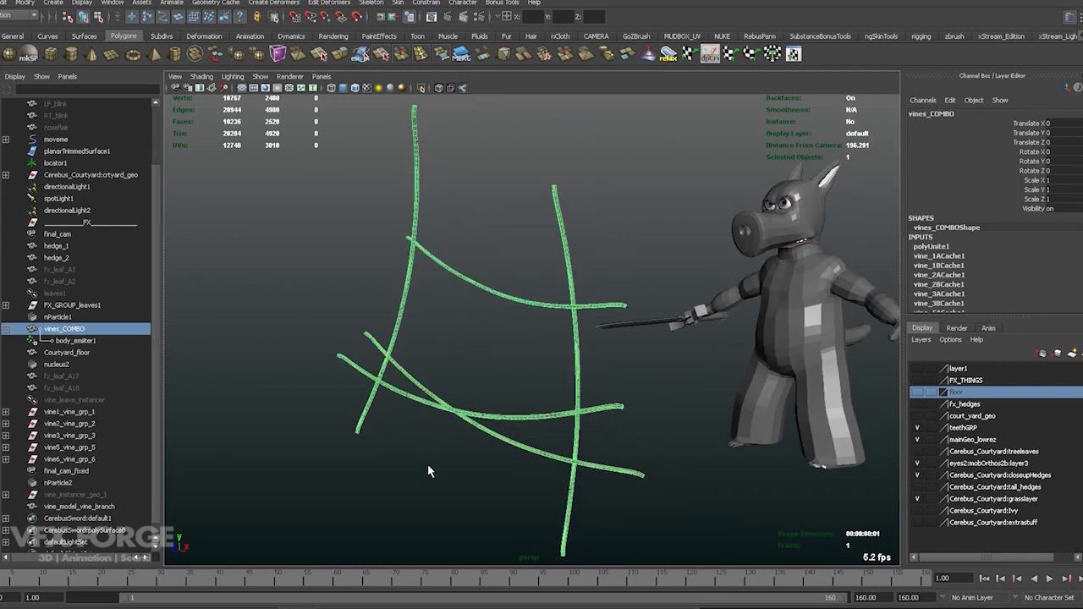
Step: Select nParticle1 together with vines_COMBO, play the animation to review their combined motion, and return to frame 1
click(465, 369)
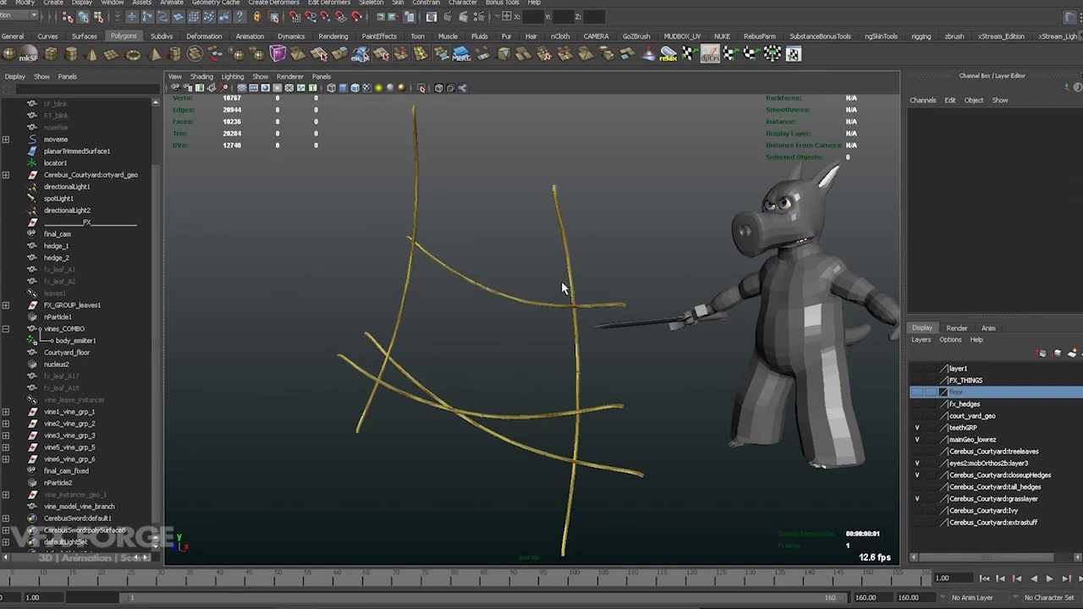
drag(554, 246, 551, 253)
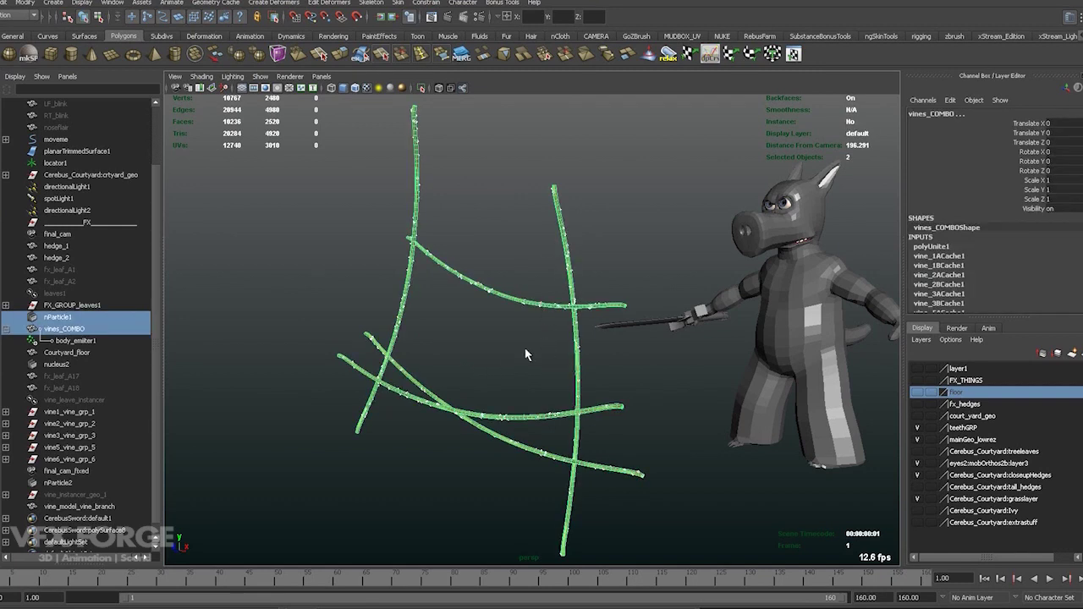
mouse_move(498, 397)
alt+mouse_down()
mouse_move(496, 380)
mouse_move(498, 395)
alt+mouse_up()
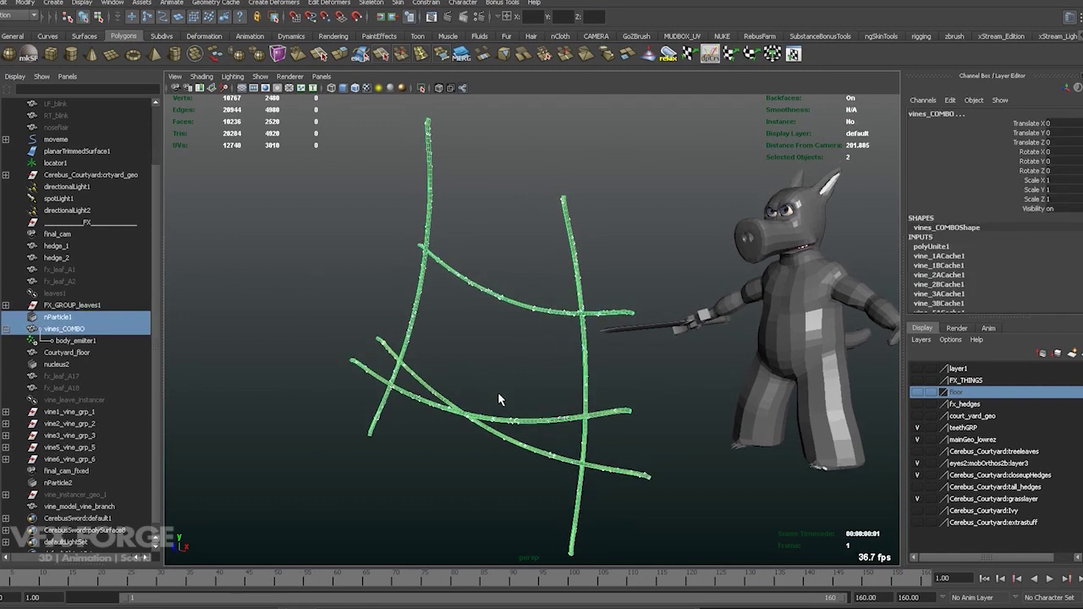
key(alt+v)
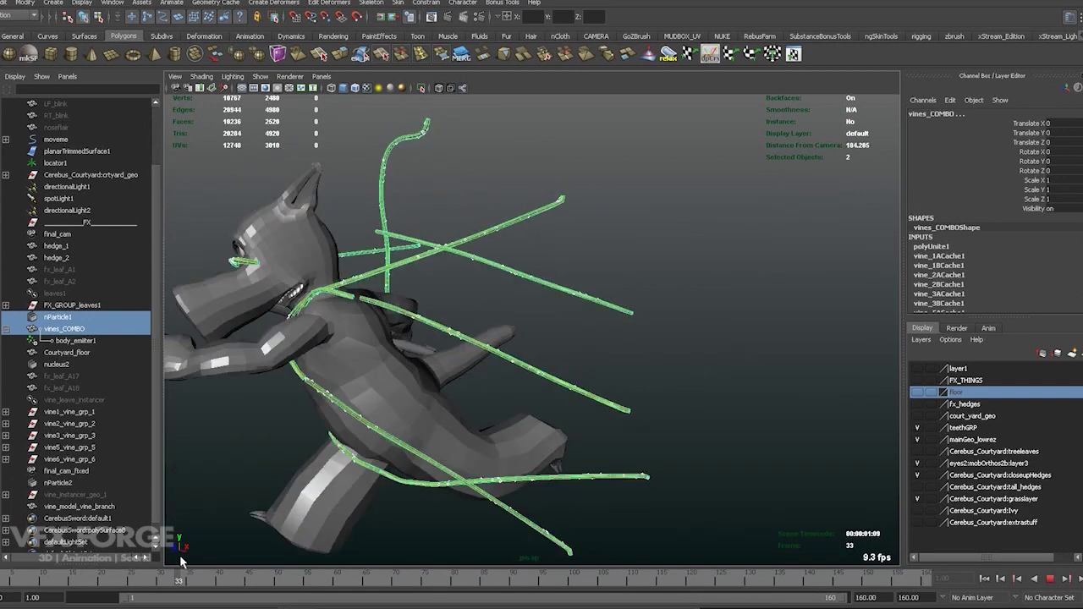
drag(380, 577, 13, 579)
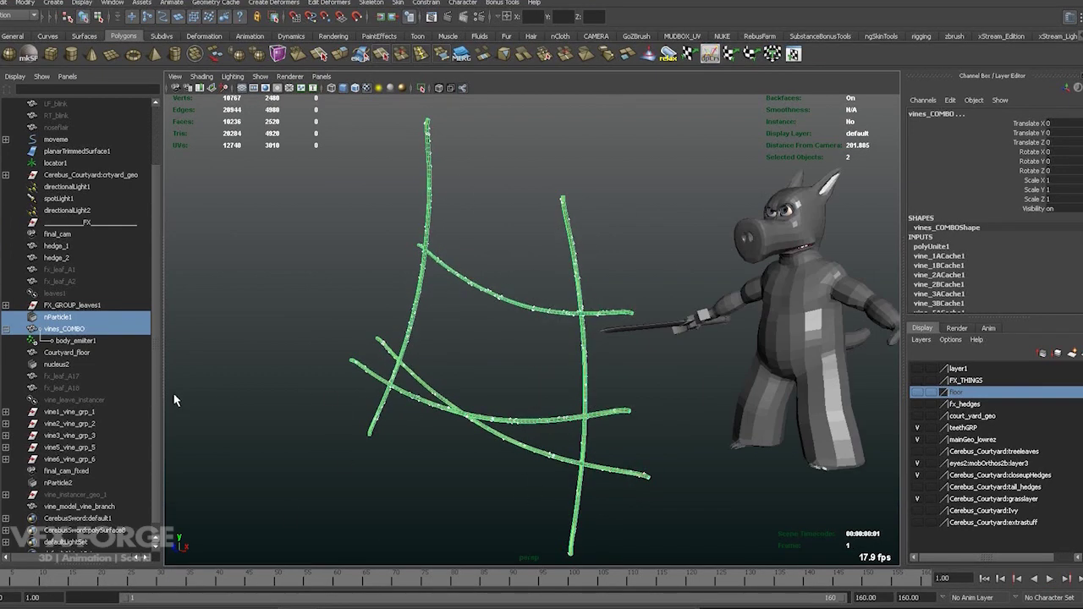
Step: Collapse the vines_COMBO hierarchy, review its vine cache inputs, and inspect the vines and particles from other angles
click(7, 330)
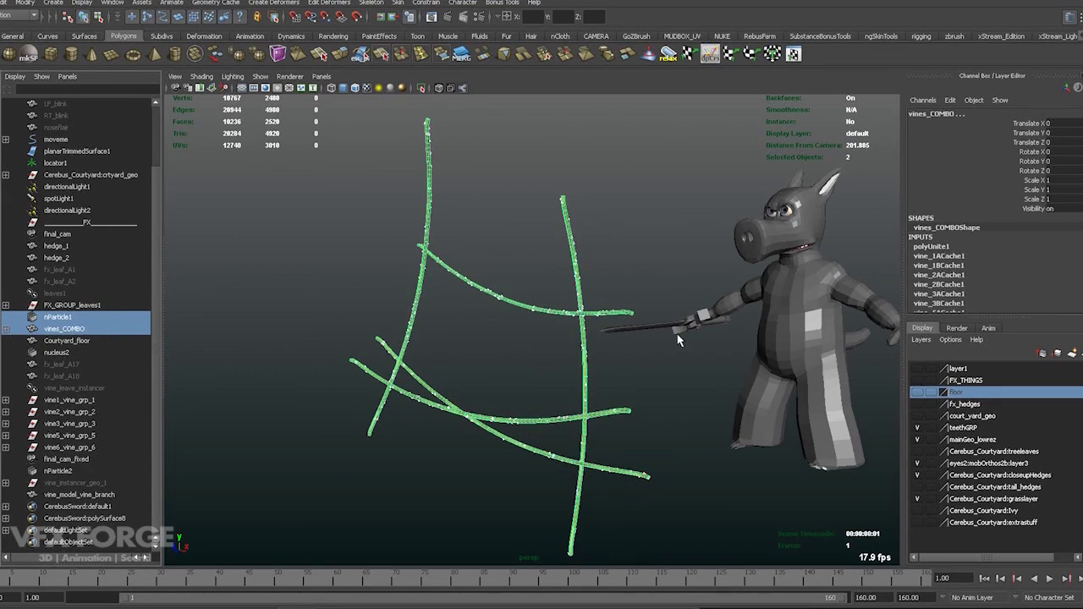
scroll(1044, 264, down, 3)
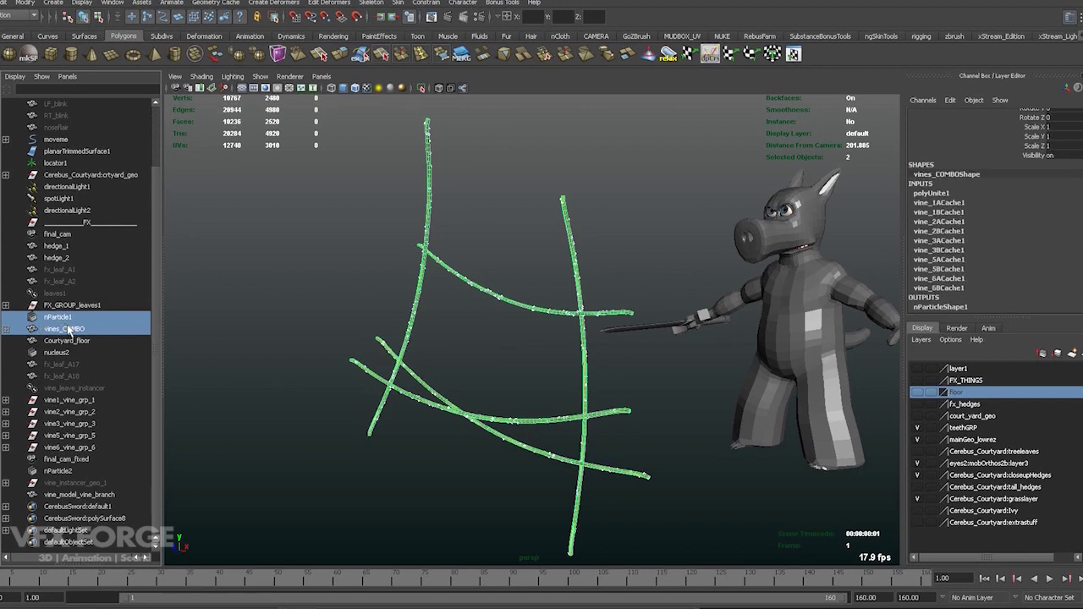
alt+drag(587, 273, 568, 306)
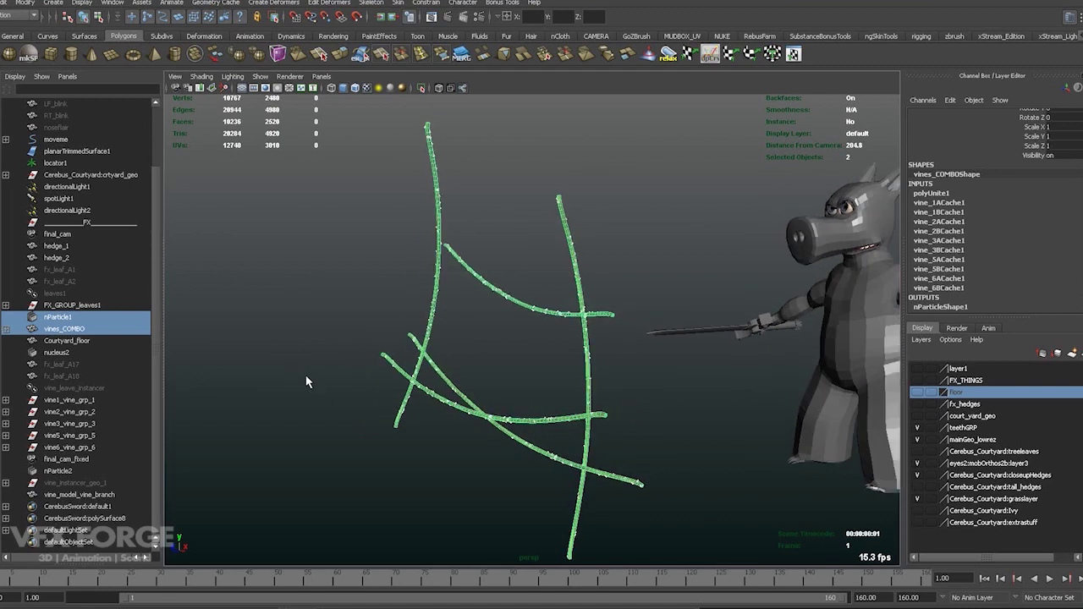
alt+drag(454, 380, 464, 362)
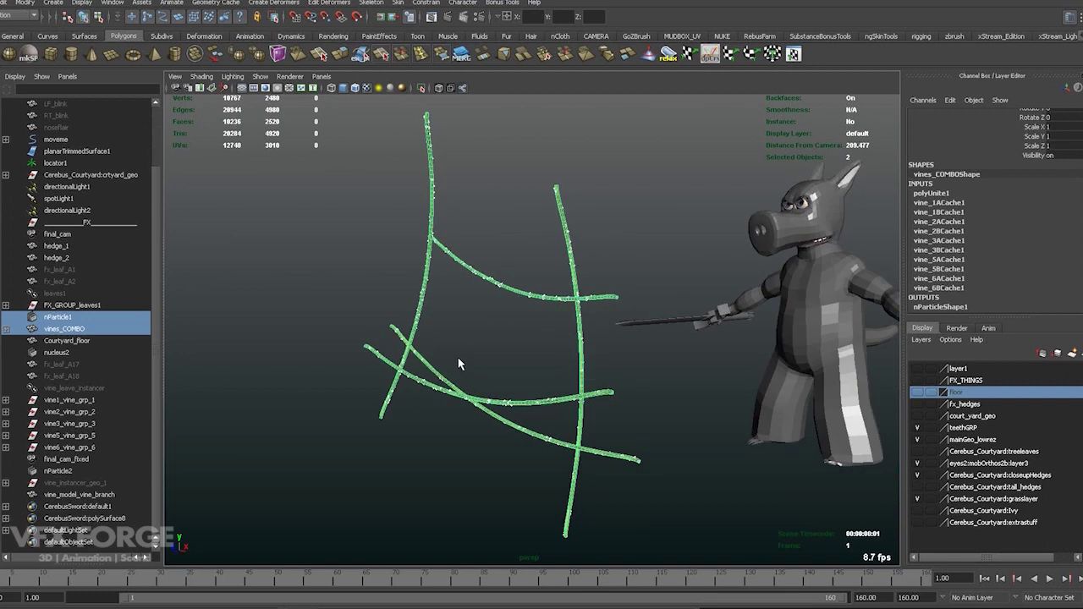
alt+right_drag(458, 361, 450, 411)
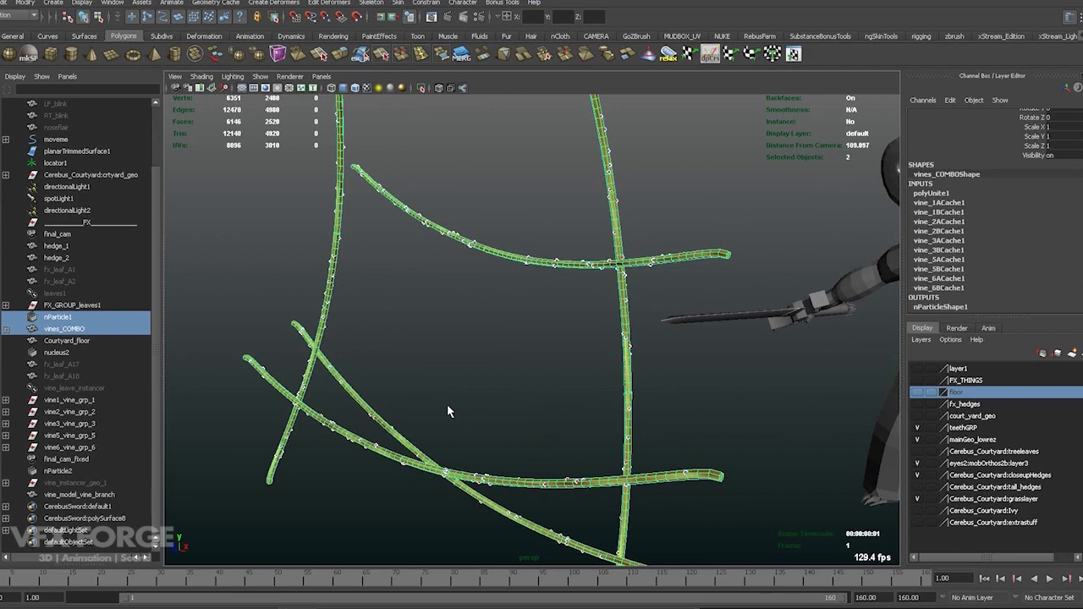
Step: Clear the selection, expand vines_COMBO, and select its child body_emitter1
click(454, 306)
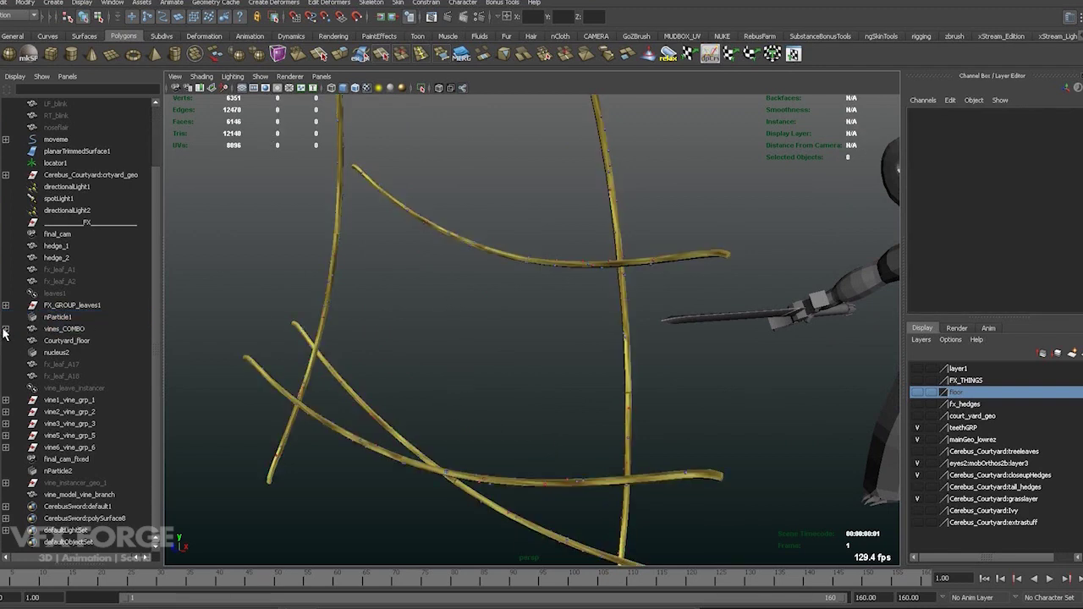
click(6, 328)
click(75, 340)
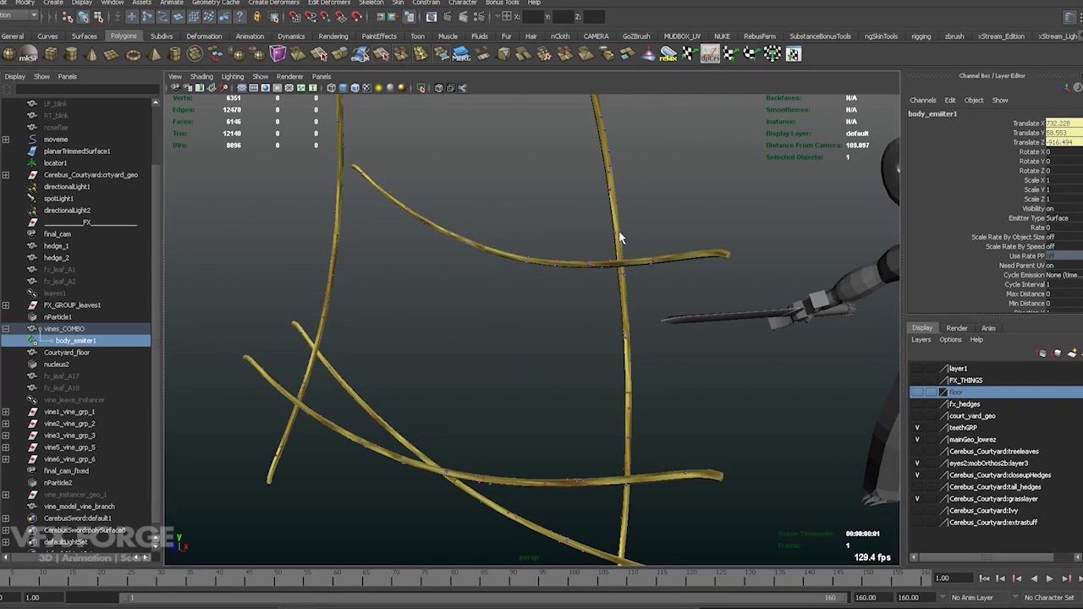
Step: Turn off textured display in the viewport and inspect the coloured particles along the untextured vines
alt+right_drag(619, 237, 635, 281)
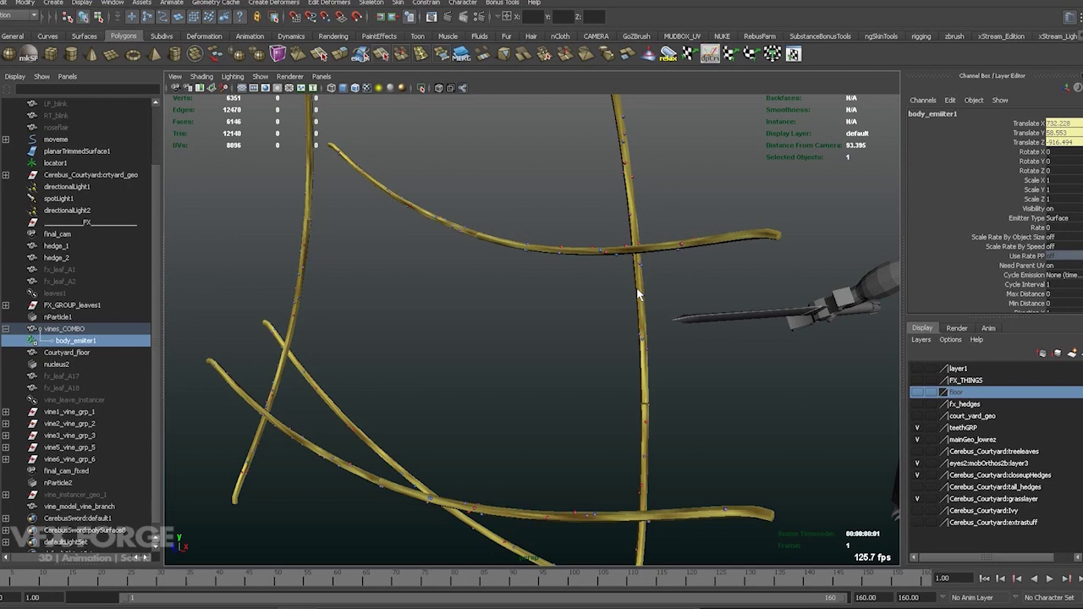
scroll(653, 318, up, 4)
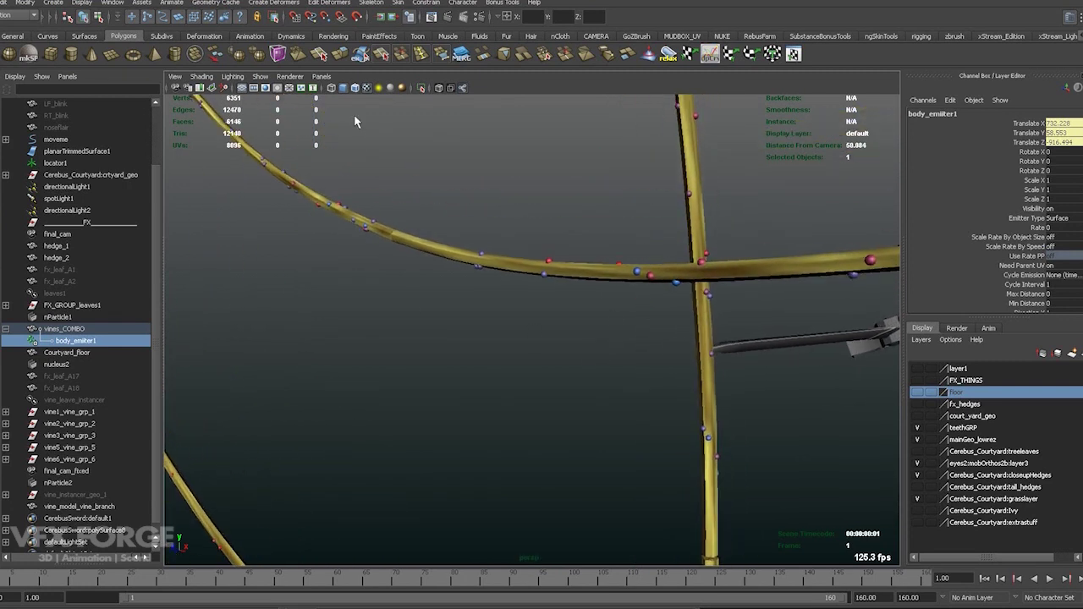
click(366, 88)
alt+drag(535, 193, 429, 287)
alt+right_drag(430, 283, 499, 397)
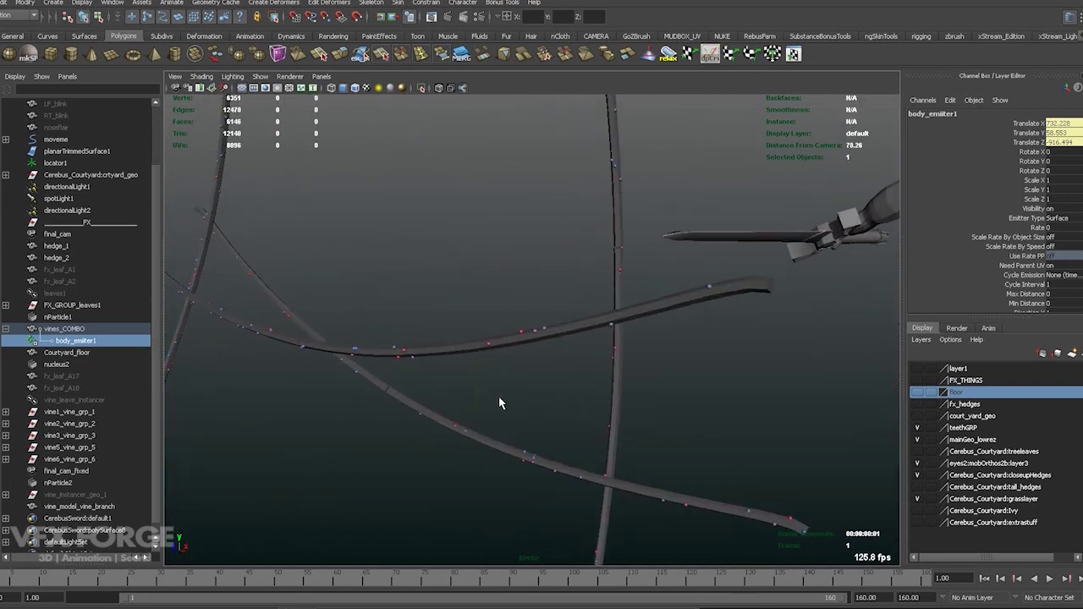
mouse_move(493, 391)
alt+mouse_down()
mouse_move(471, 404)
mouse_move(487, 402)
alt+mouse_up()
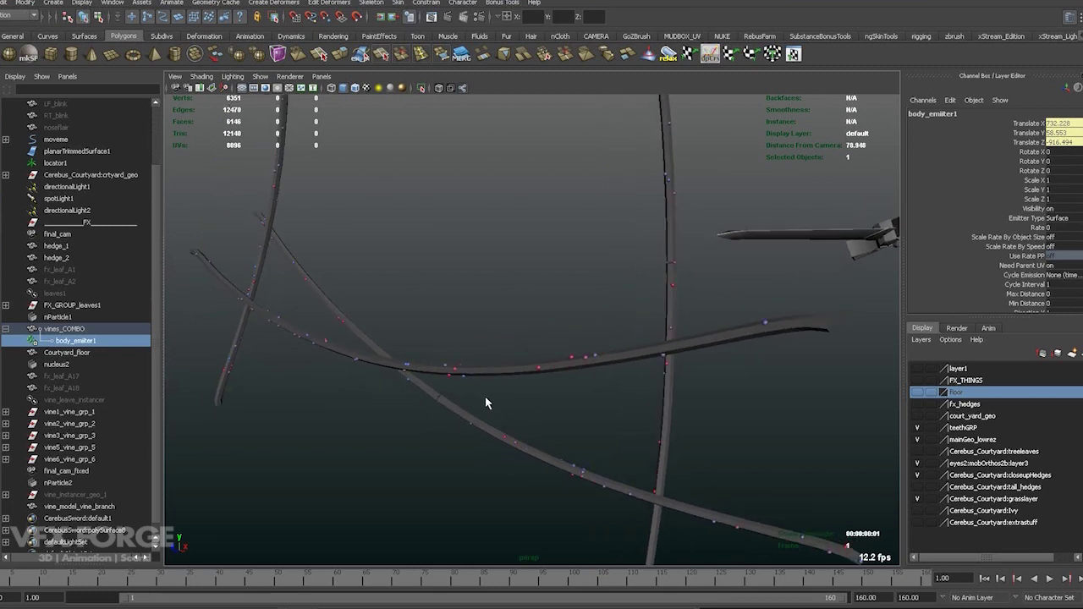
Step: Select vines_COMBO, scrub to frame 27 to review how the particles follow the deforming mesh, and return to frame 1
click(701, 350)
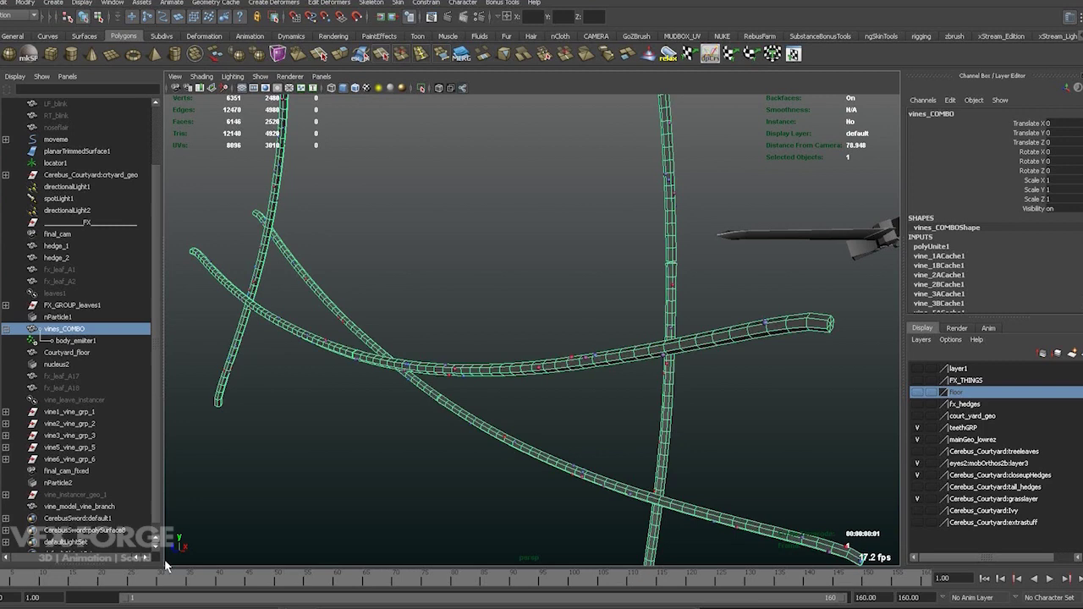
drag(20, 582, 143, 577)
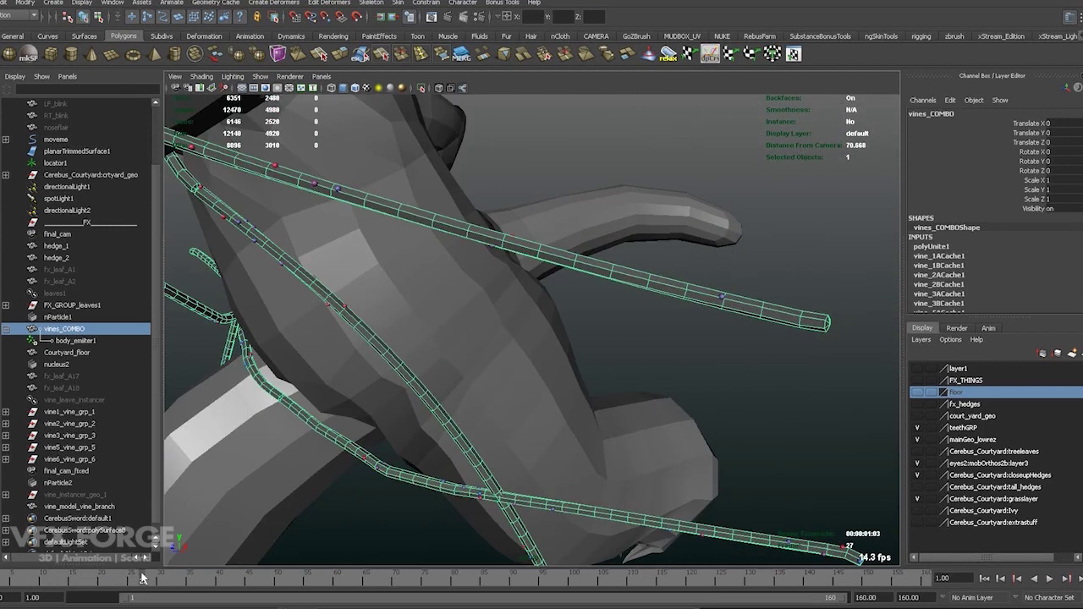
scroll(387, 415, down, 3)
alt+middle_drag(408, 449, 470, 413)
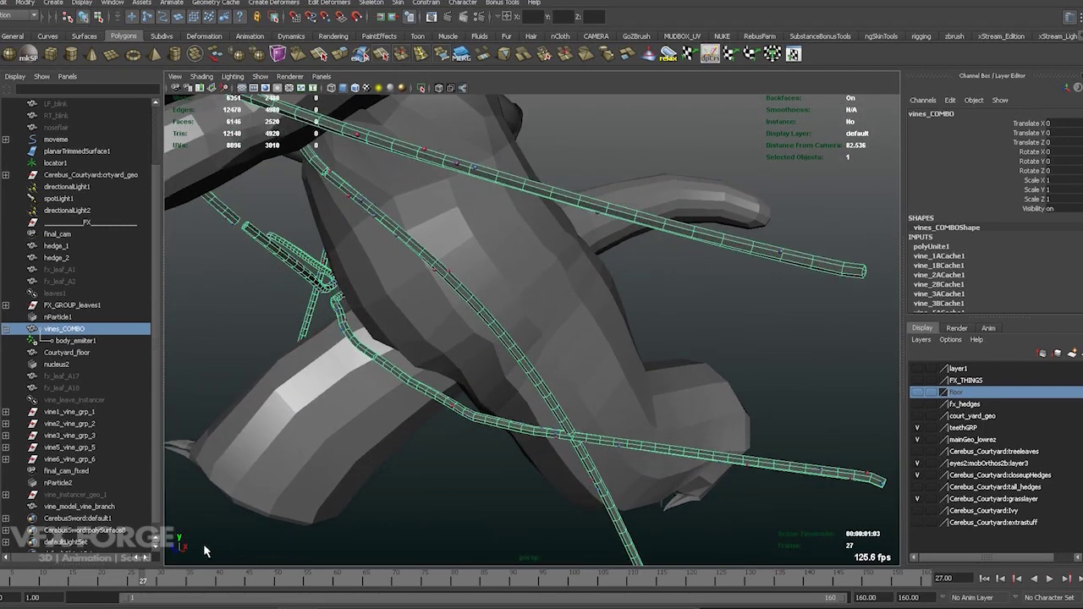
mouse_move(142, 582)
mouse_down()
mouse_move(196, 583)
mouse_move(0, 579)
mouse_up()
Step: Deselect and reselect vines_COMBO, and examine where the particles sit on its wireframe surface from several angles
click(609, 344)
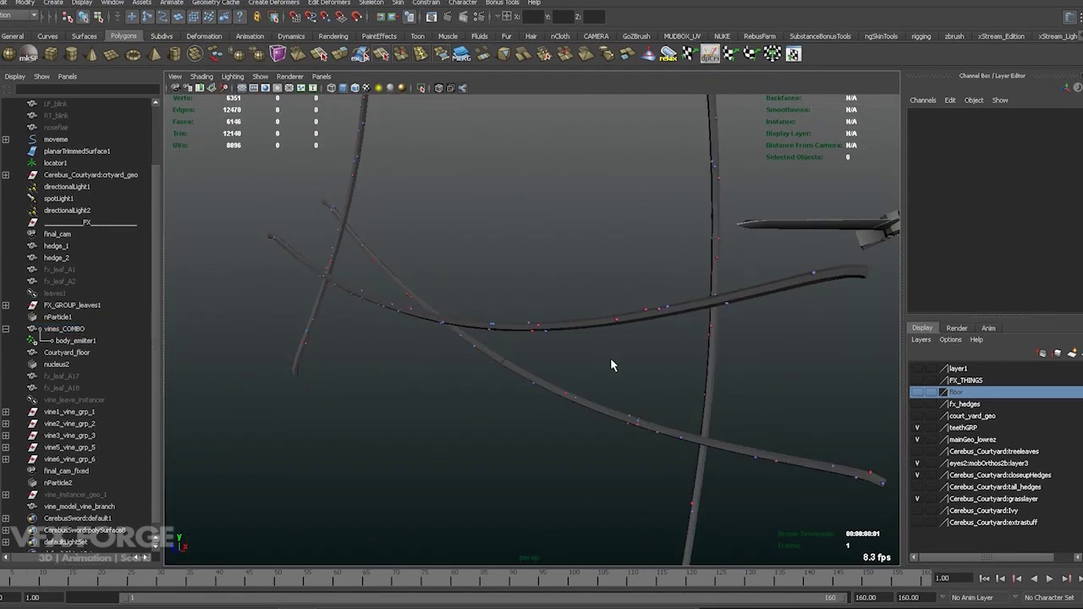
alt+middle_drag(612, 362, 502, 403)
click(555, 368)
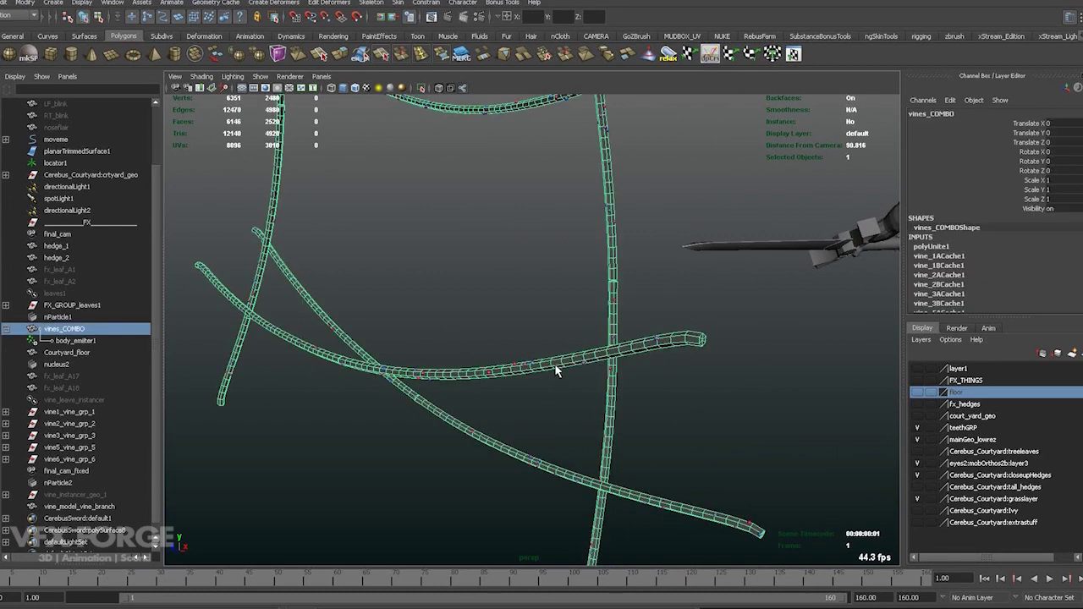
alt+drag(566, 370, 525, 438)
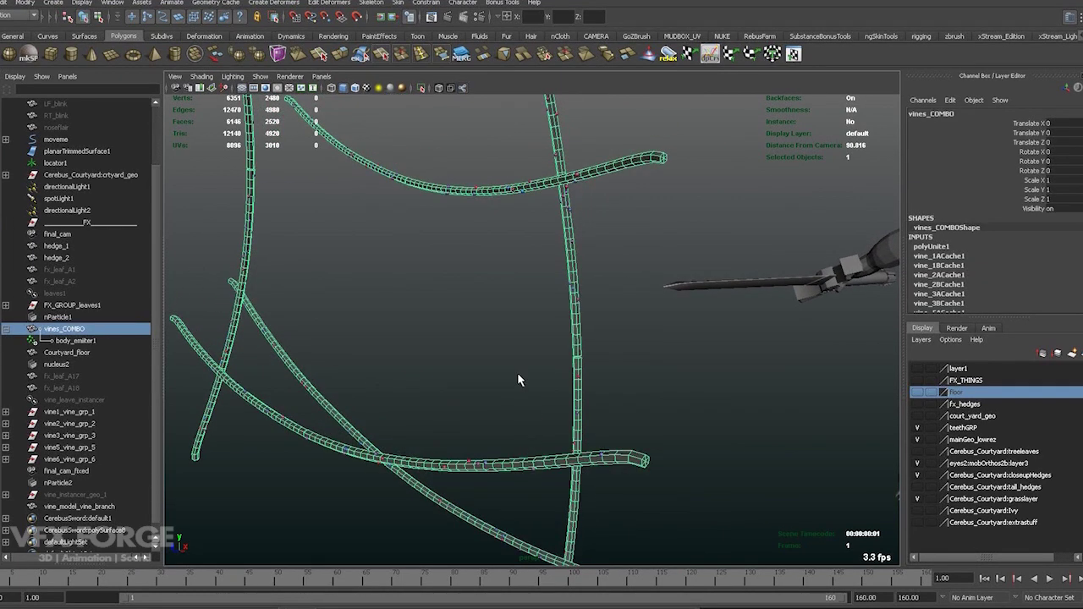
alt+drag(506, 474, 556, 444)
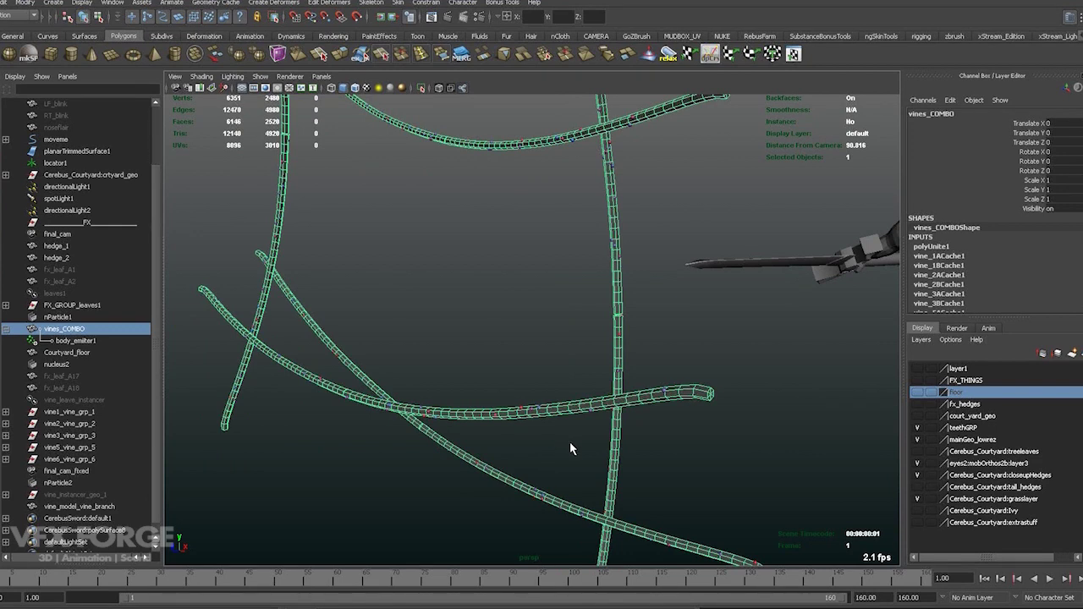
alt+drag(550, 417, 499, 444)
alt+right_drag(549, 369, 626, 452)
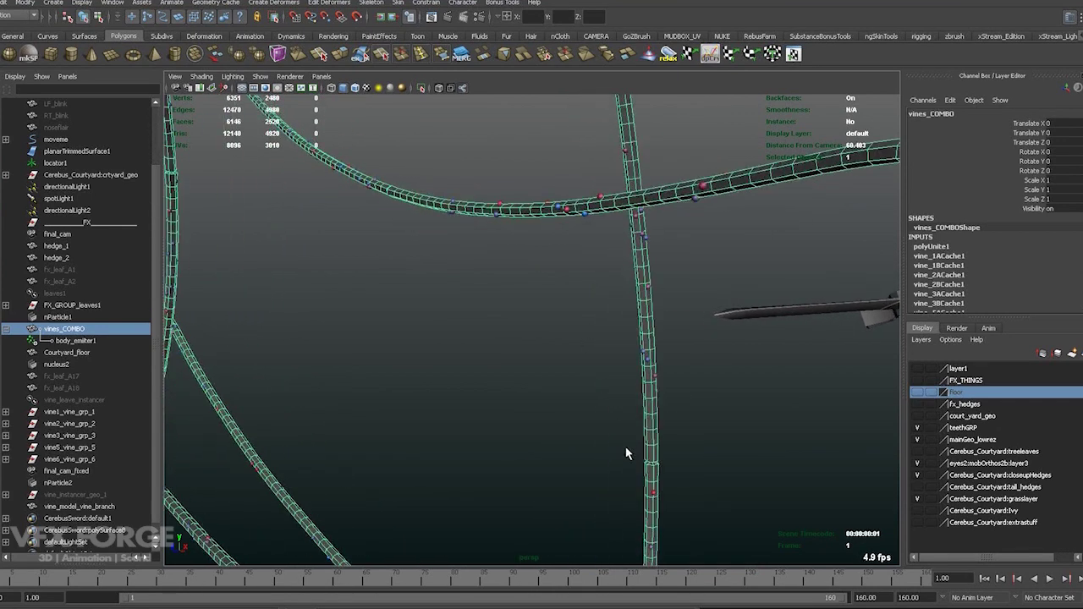
alt+middle_drag(585, 340, 624, 431)
Step: Play the animation to frame 21, go back to frame 18, and inspect the particles close up where two vines cross
drag(16, 576, 76, 568)
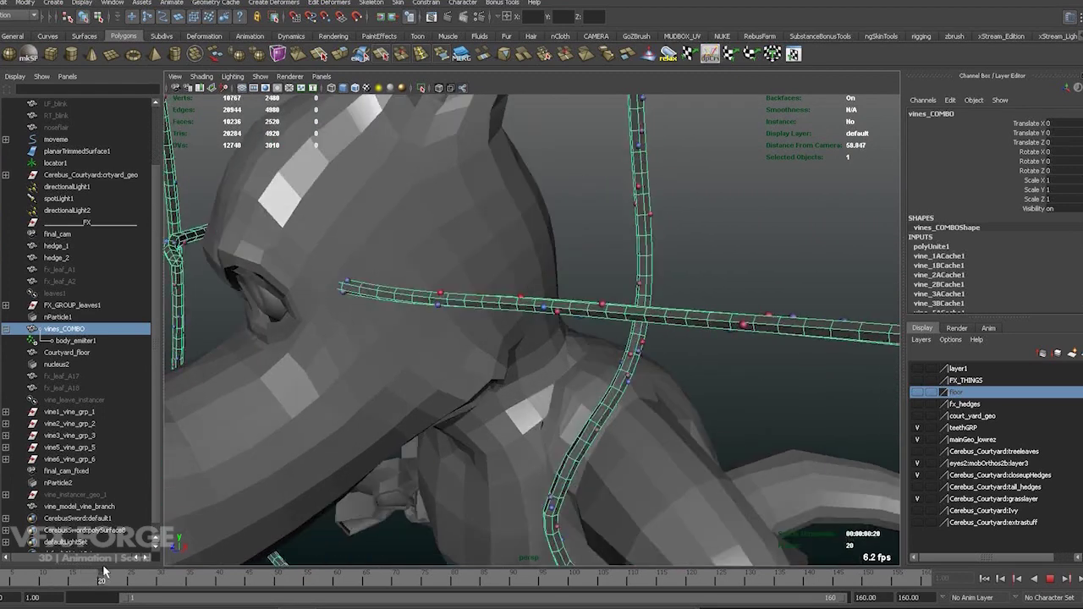
key(alt+v)
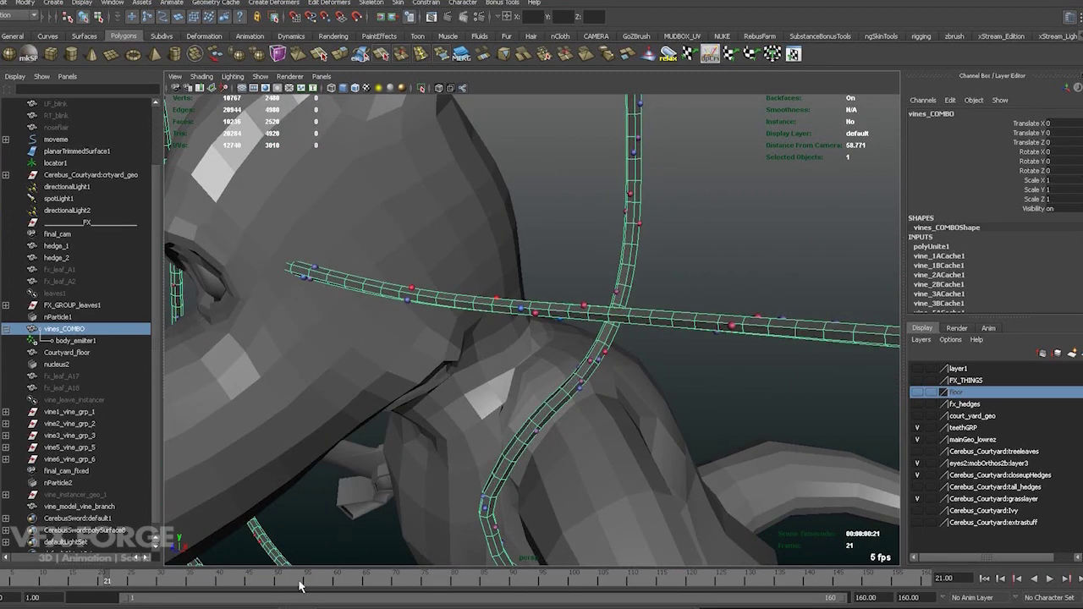
drag(110, 579, 90, 580)
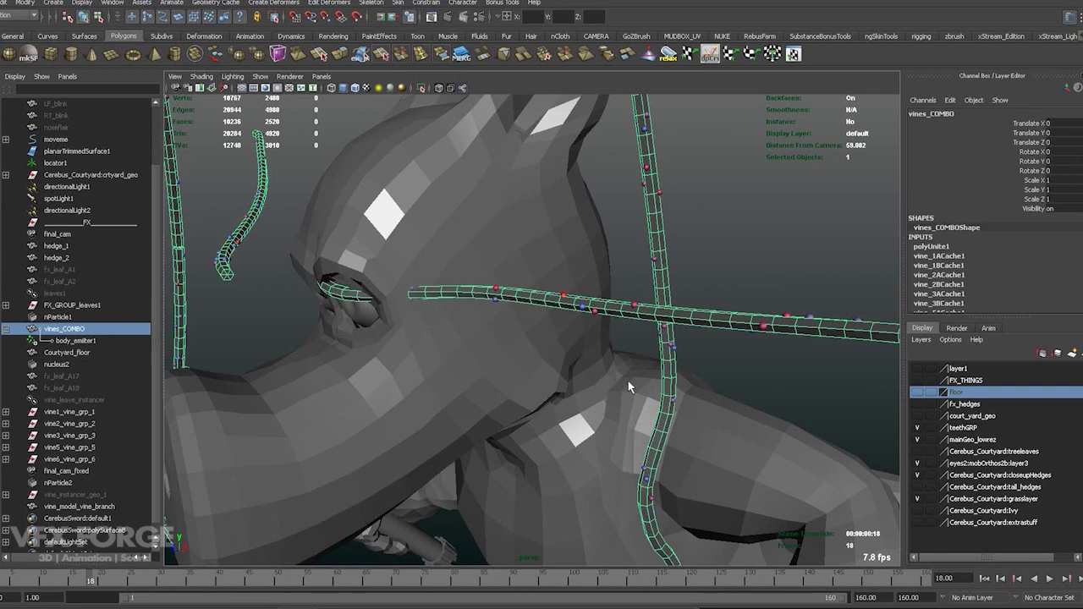
alt+drag(627, 382, 664, 374)
alt+right_drag(664, 374, 734, 420)
alt+drag(733, 419, 674, 347)
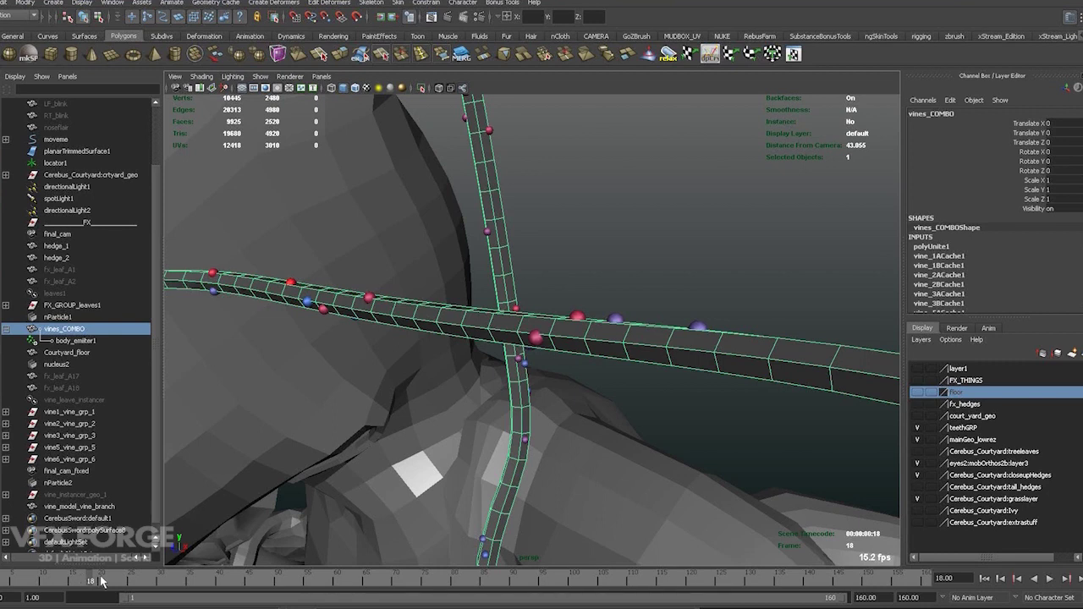
Step: Scrub around frame 18 to check the particles against the vine faces, and return to frame 1 with a wider view
mouse_move(99, 581)
mouse_down()
mouse_move(72, 578)
mouse_move(88, 579)
mouse_up()
alt+right_drag(579, 462, 470, 379)
alt+middle_drag(475, 421, 565, 442)
drag(93, 580, 2, 580)
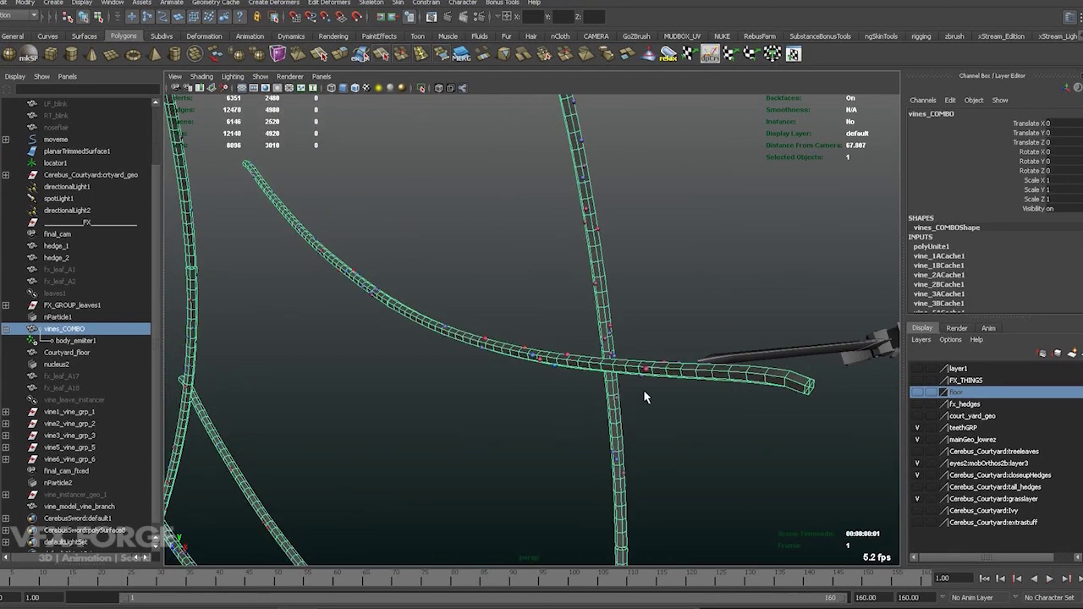
Step: Select body_emitter1, show its settings in the Attribute Editor, and widen the editor
click(99, 341)
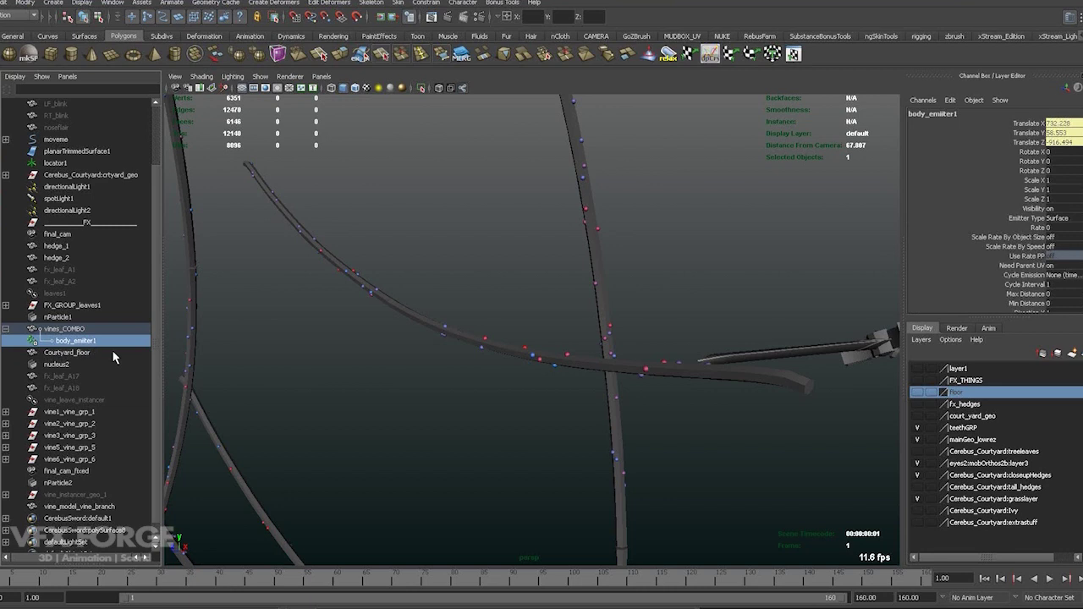
key(ctrl+a)
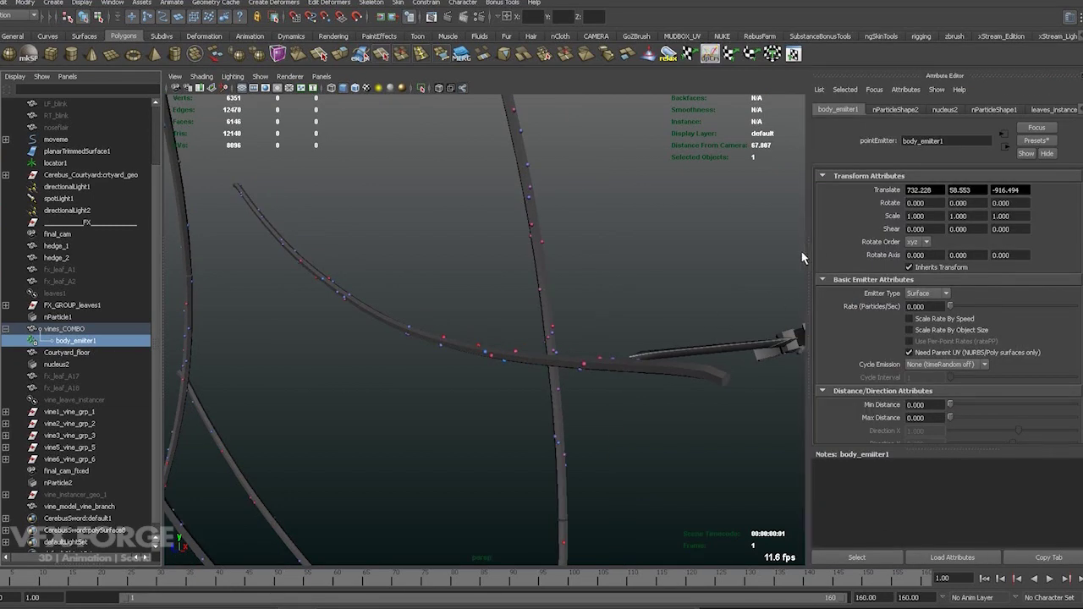
drag(810, 257, 776, 257)
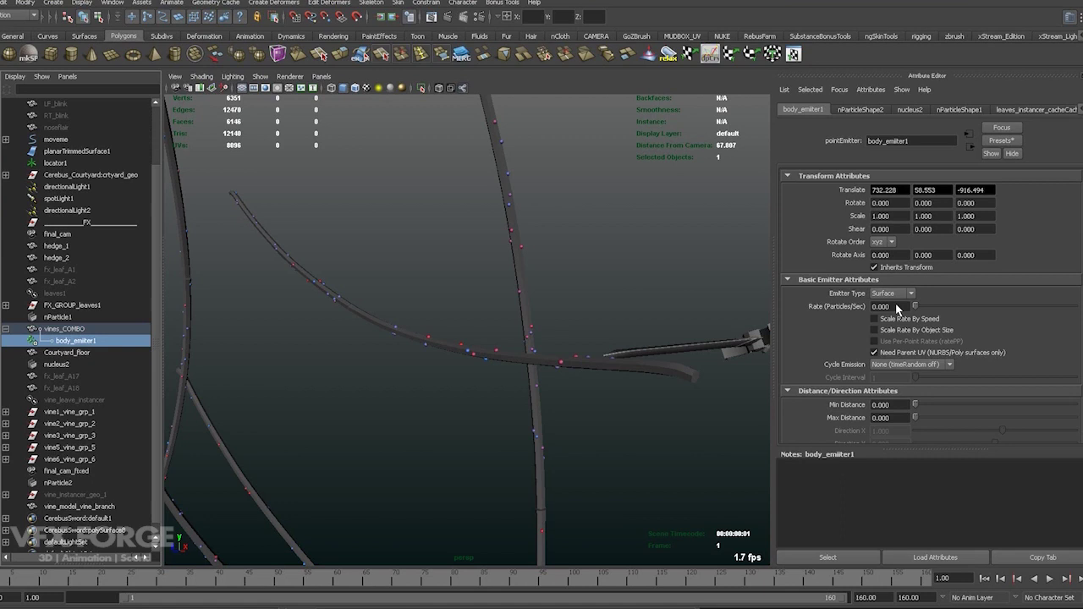
Step: Set body_emitter1's emission rate to 10 particles per second, test it by advancing to frame 7, and rewind to frame 1
alt+drag(639, 350, 716, 331)
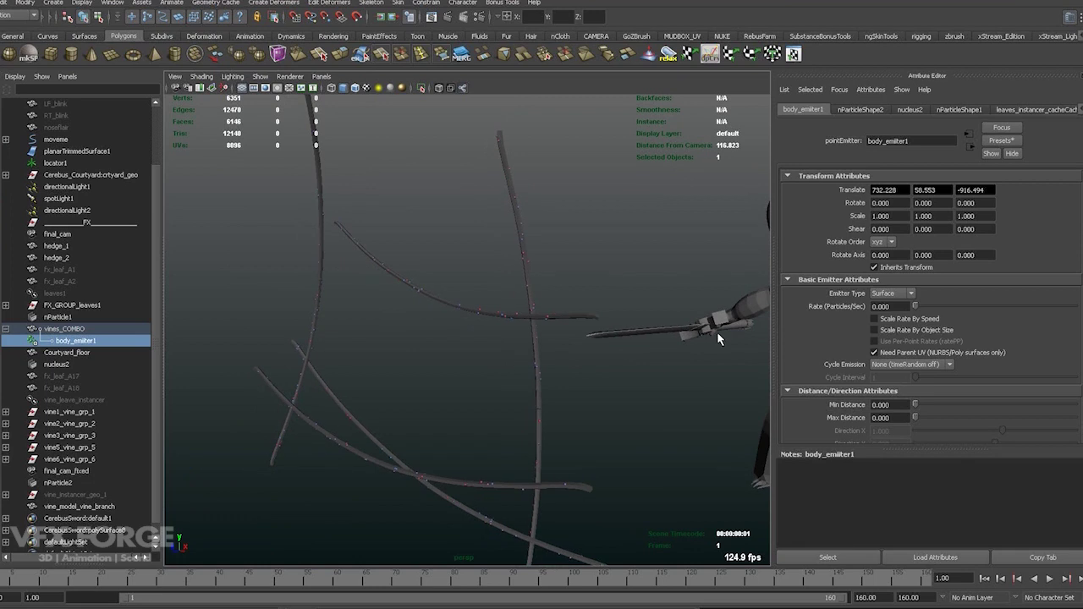
click(895, 308)
text(10)
key(Return)
click(1079, 580)
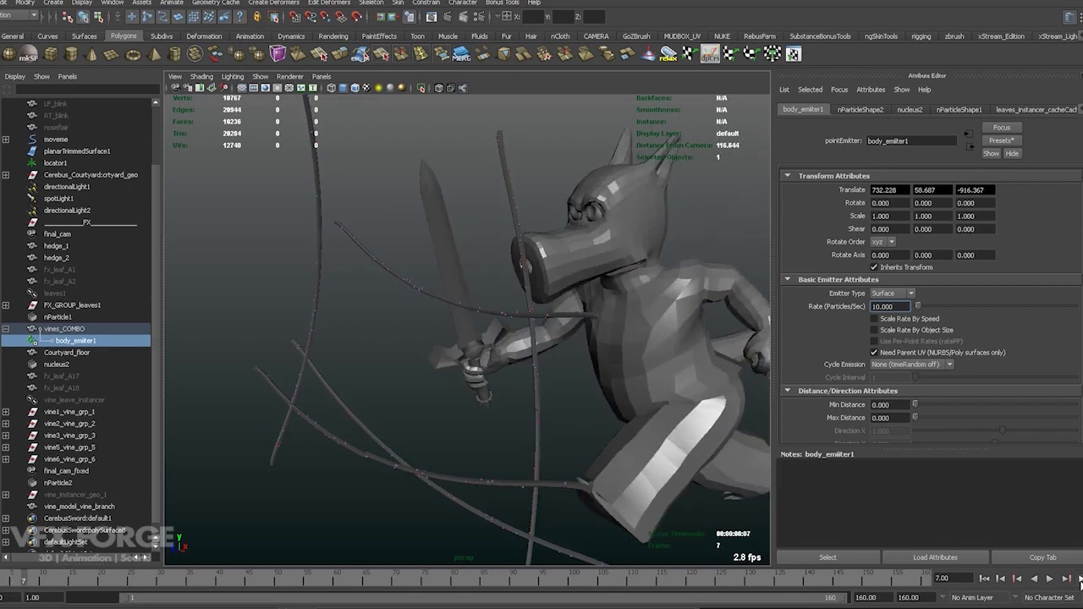
click(986, 578)
Step: Set body_emitter1's emission rate to 0 particles per second and reselect the emitter
drag(907, 307, 824, 307)
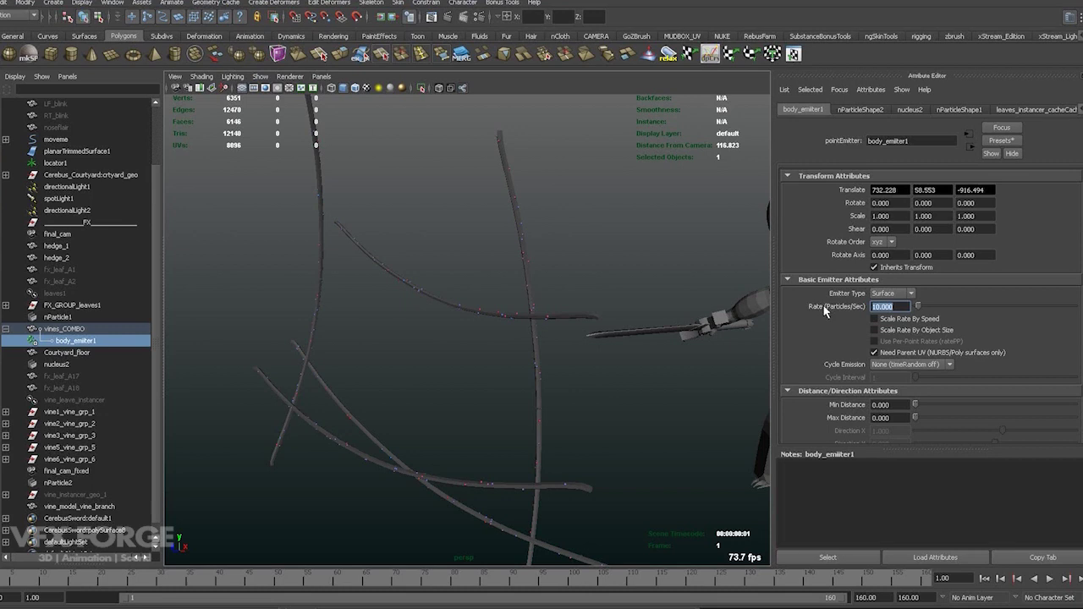
text(0.000)
click(600, 273)
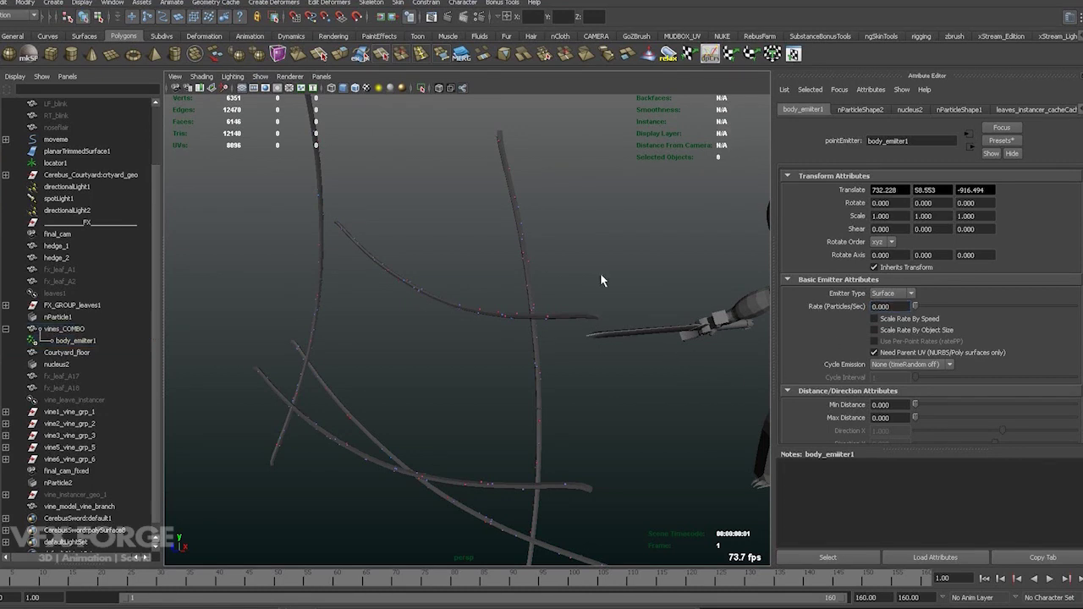
click(85, 340)
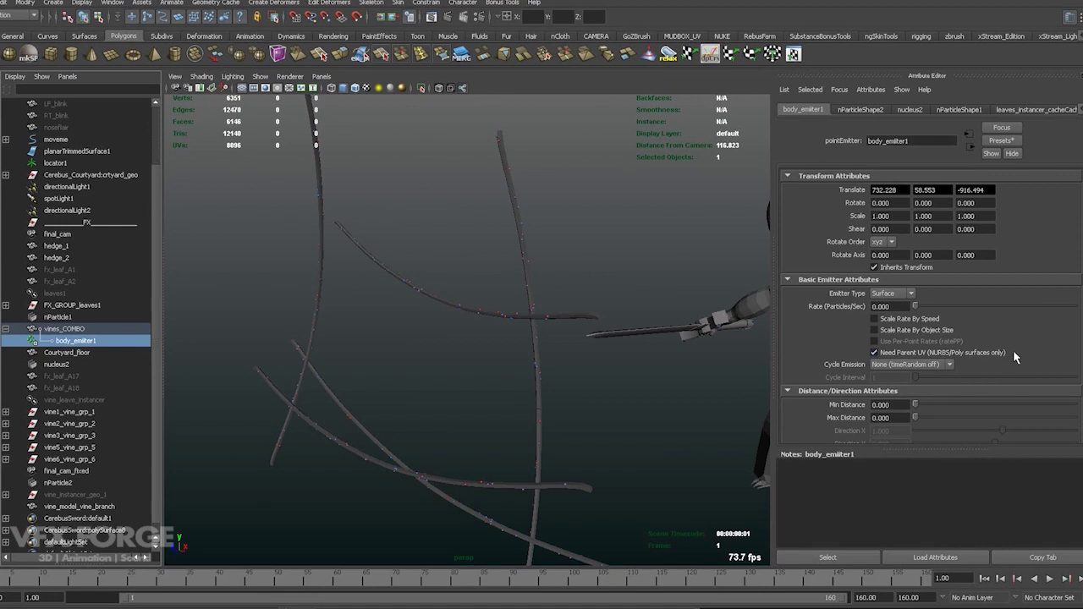
Step: Review body_emitter1's remaining distance, speed, volume and texture emission attributes, and view the vine particles a little closer
scroll(1014, 357, down, 1)
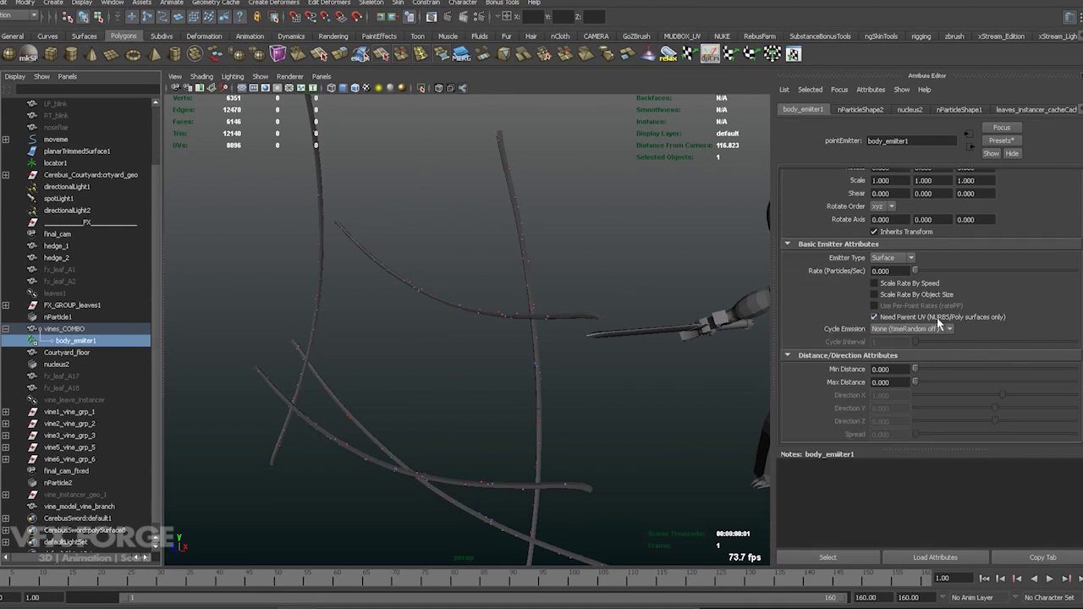
scroll(965, 338, down, 2)
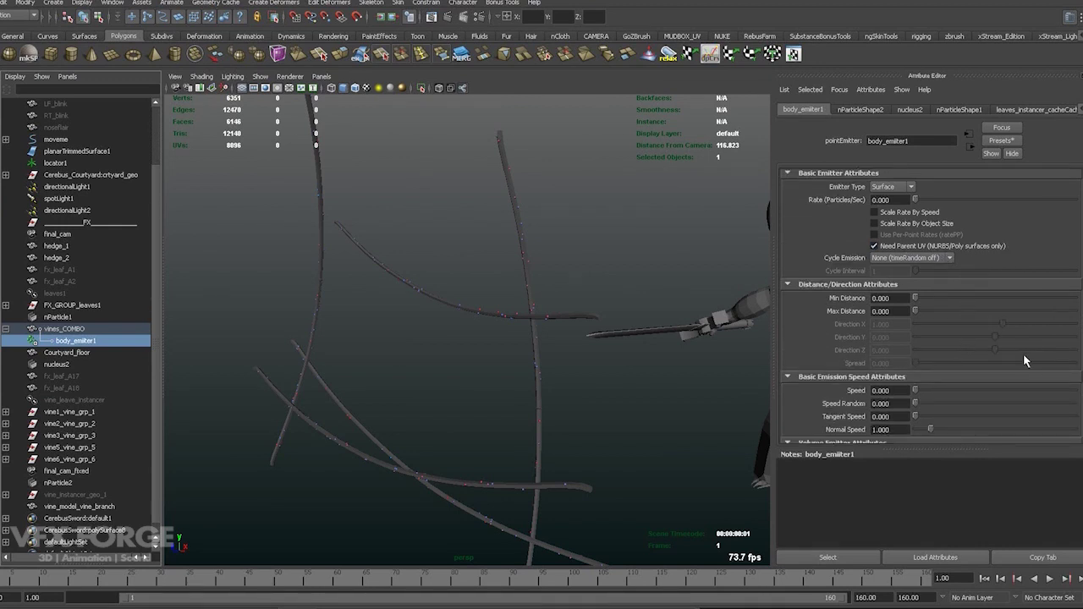
scroll(1019, 351, down, 2)
scroll(1004, 347, down, 1)
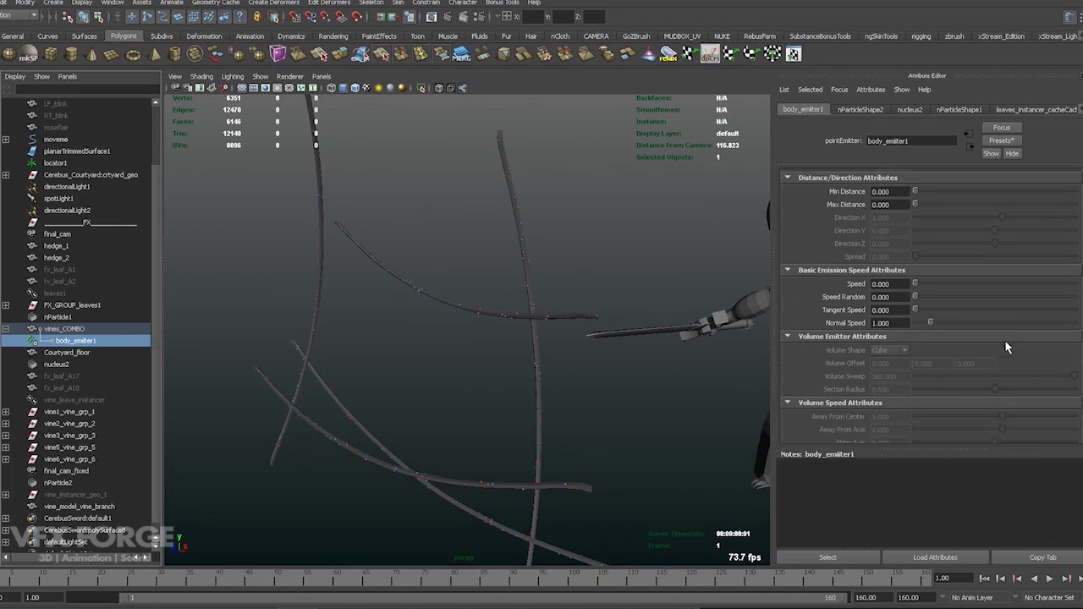
scroll(1004, 347, down, 1)
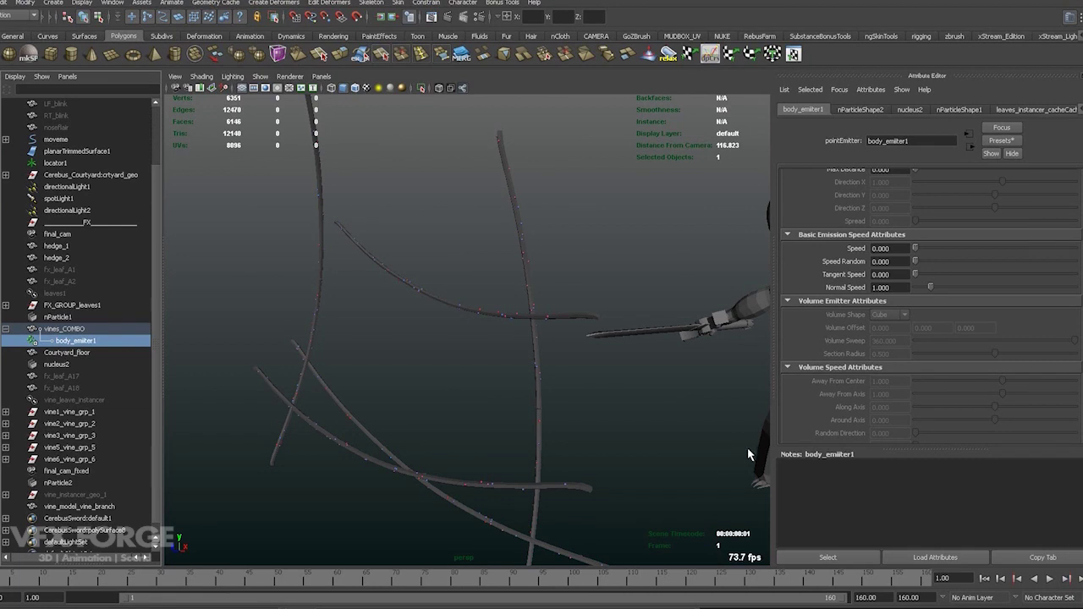
scroll(966, 336, down, 5)
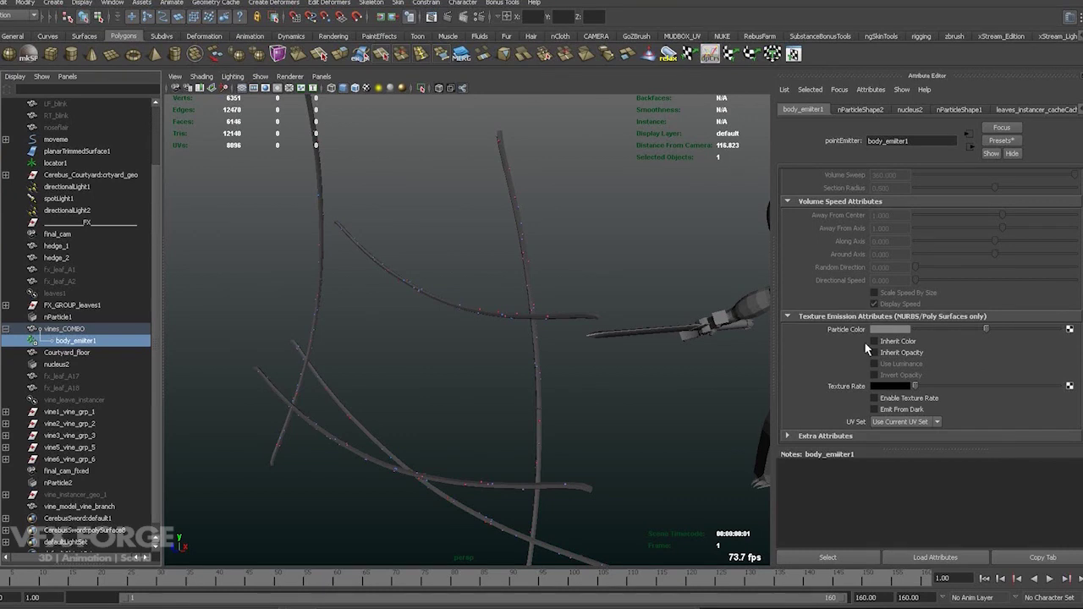
scroll(879, 378, up, 3)
scroll(879, 378, up, 5)
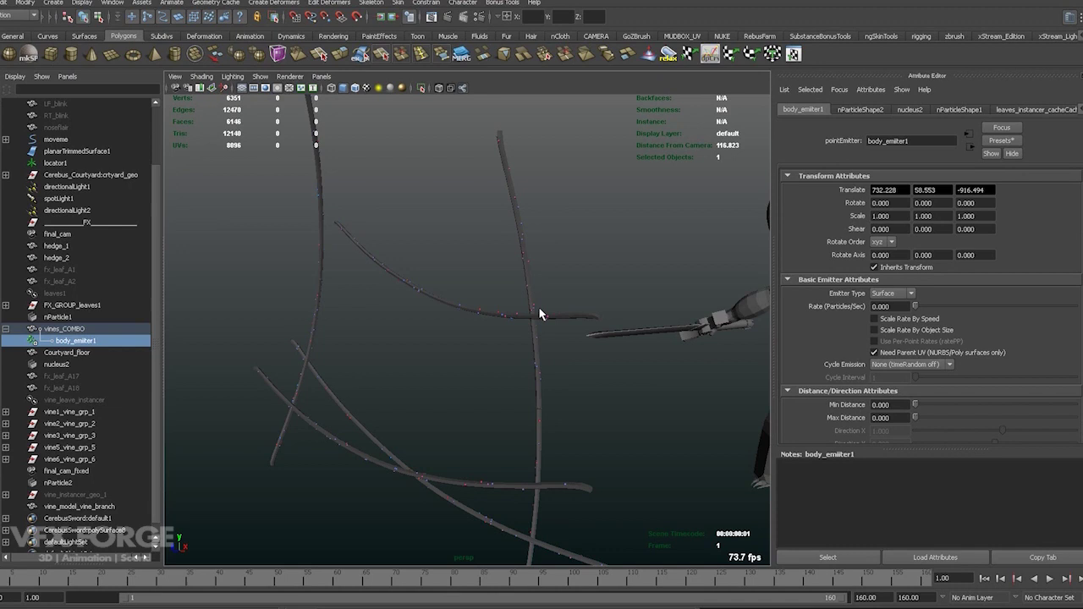
alt+right_drag(538, 307, 556, 331)
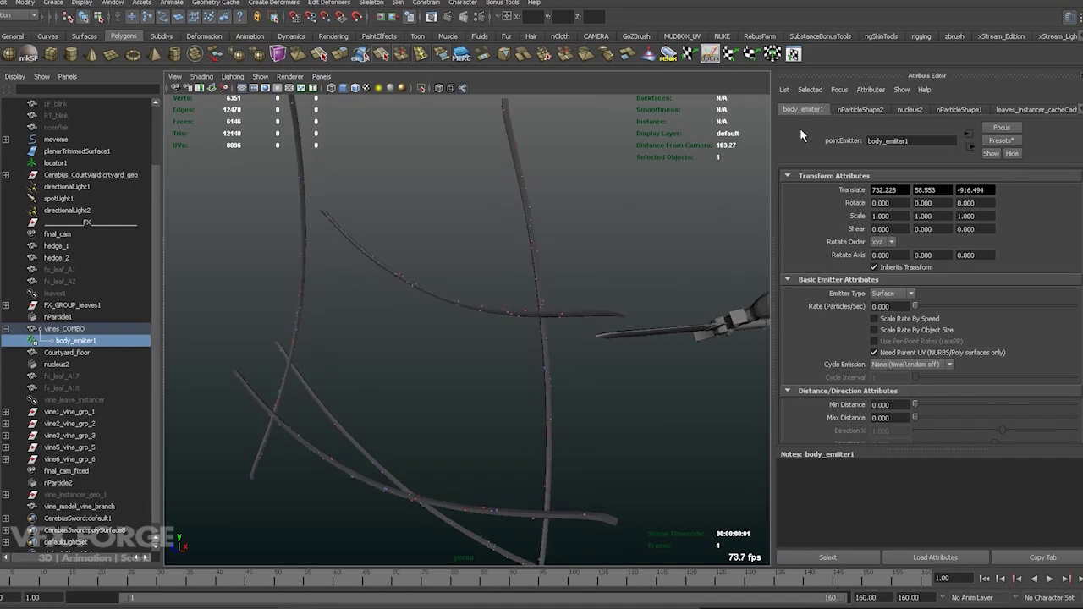
Step: Check the particle count of nParticleShape2, advance to frame 5, and compare it with the count of nParticleShape1
click(859, 110)
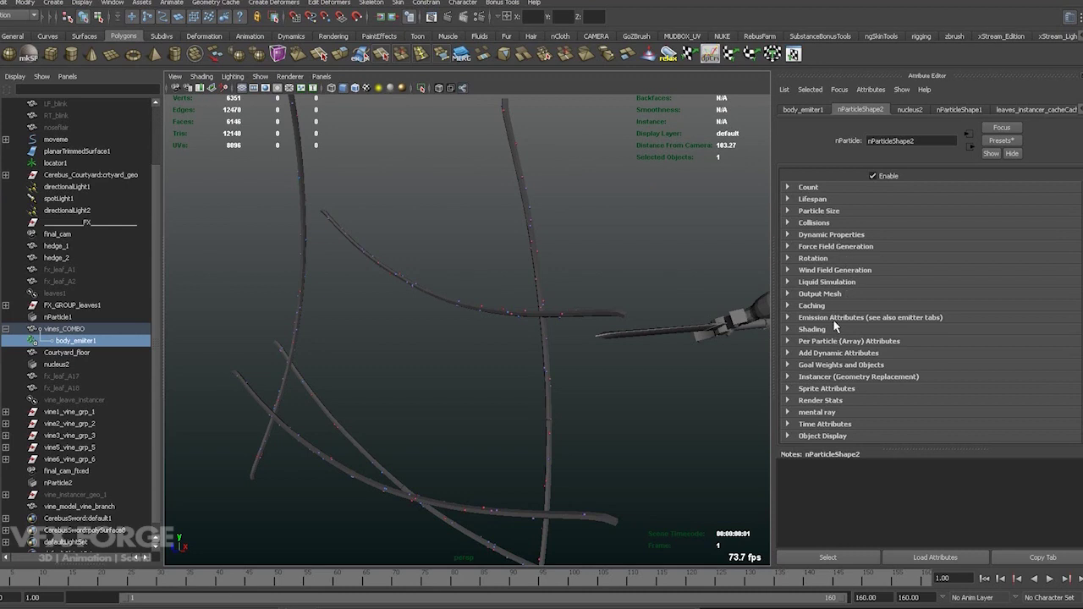
click(813, 188)
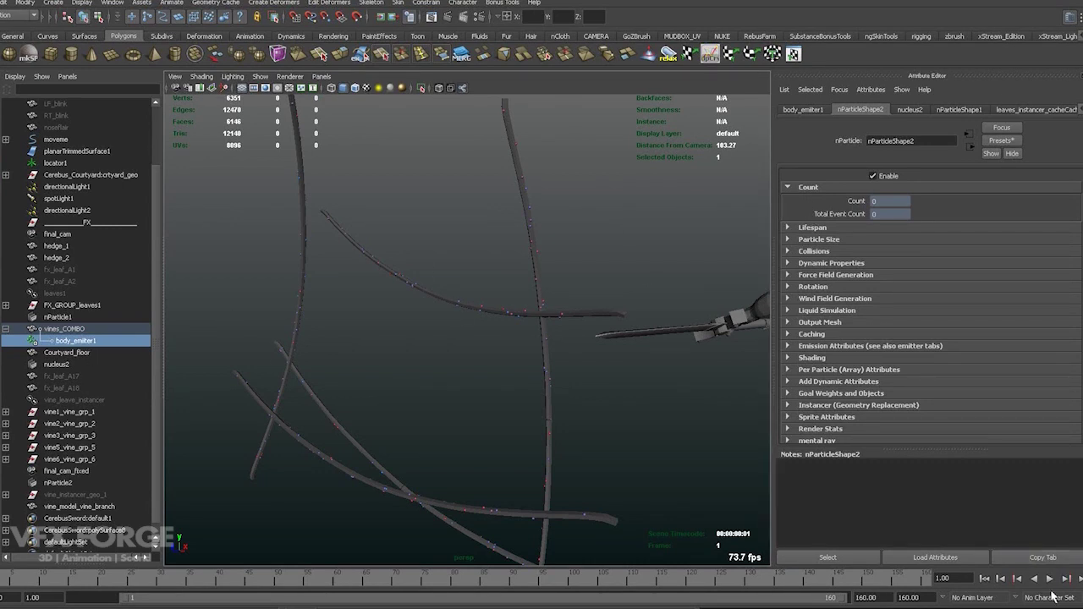
click(1080, 584)
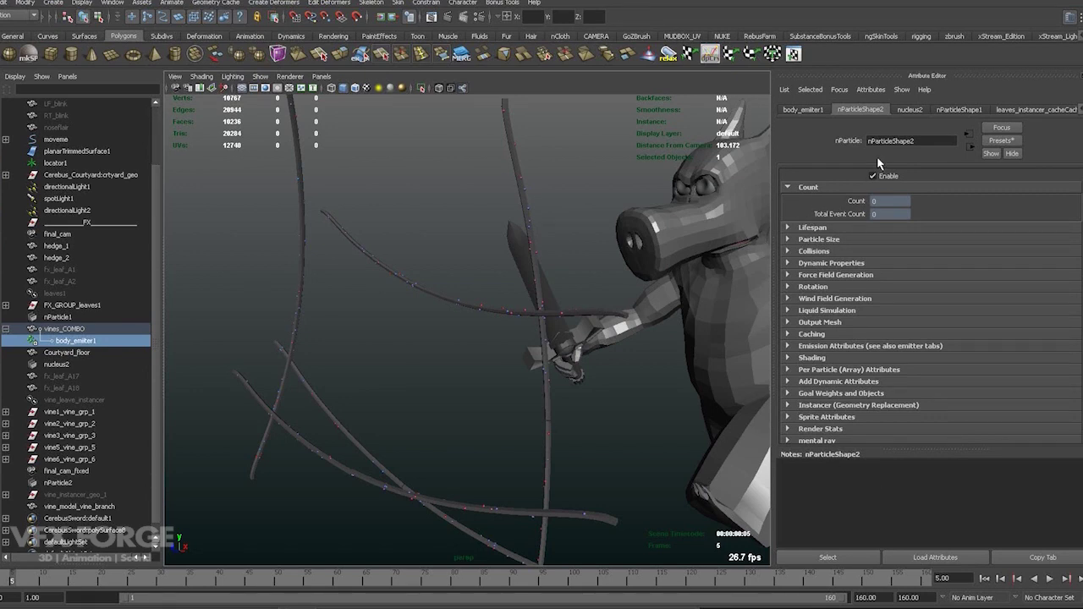
click(946, 115)
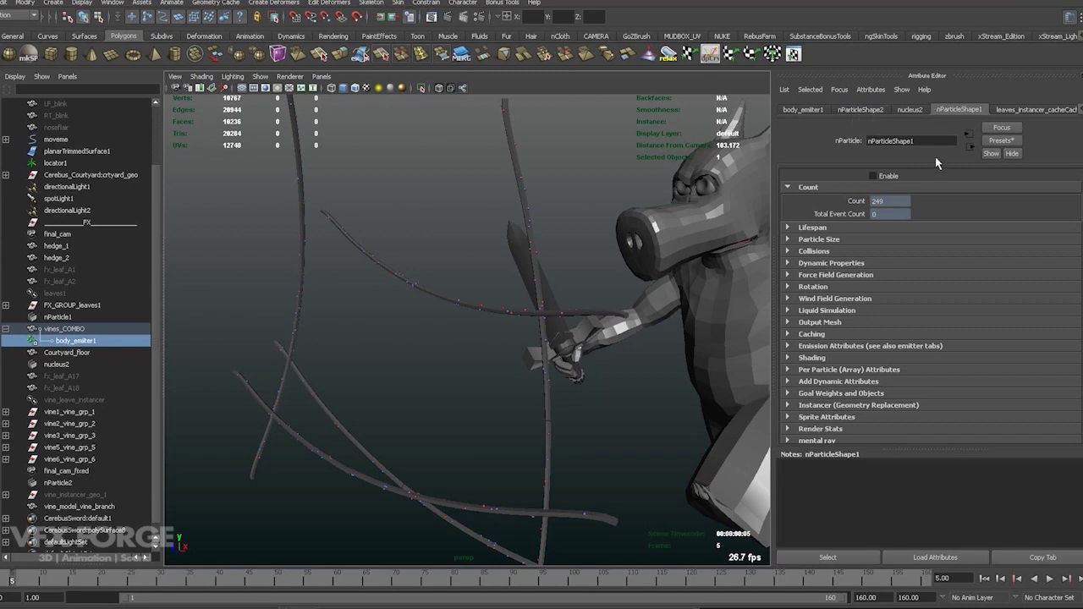
click(870, 112)
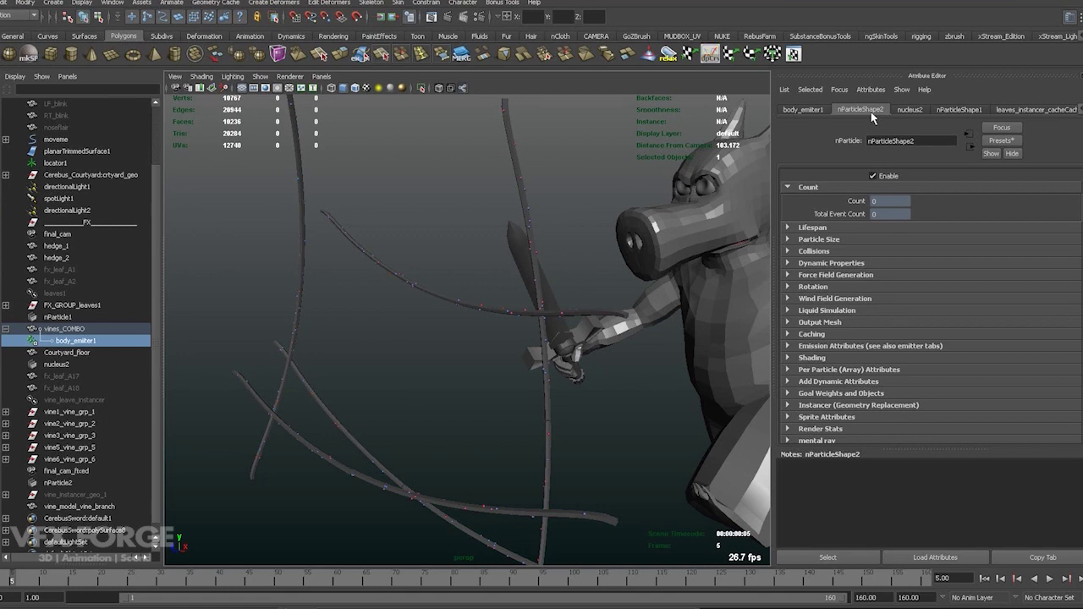
Step: Delete the unneeded nParticle2 object and reselect body_emitter1 under vines_COMBO
click(76, 483)
key(Delete)
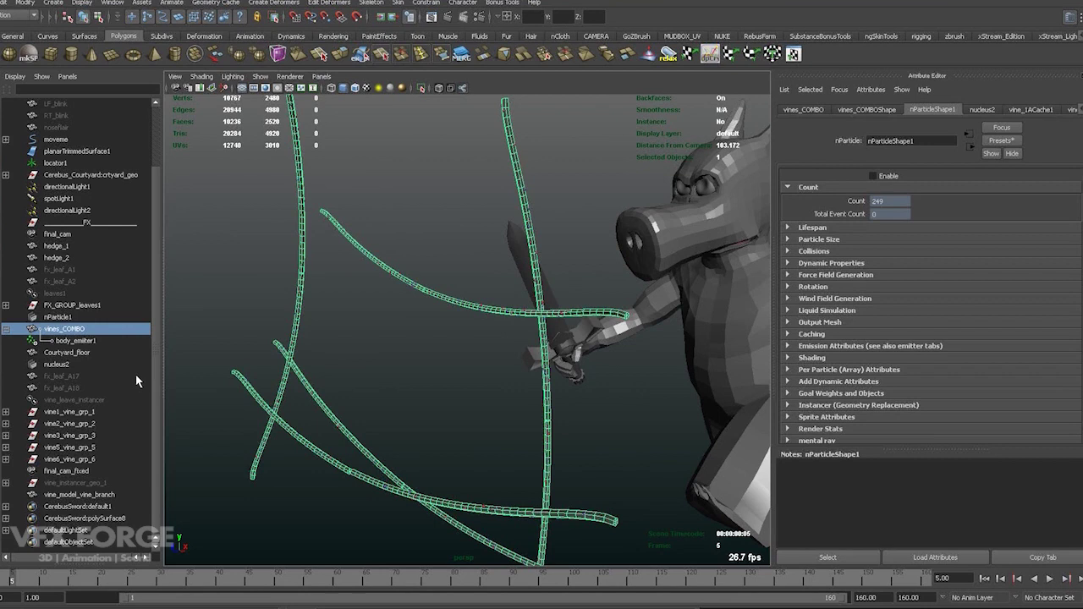
click(82, 342)
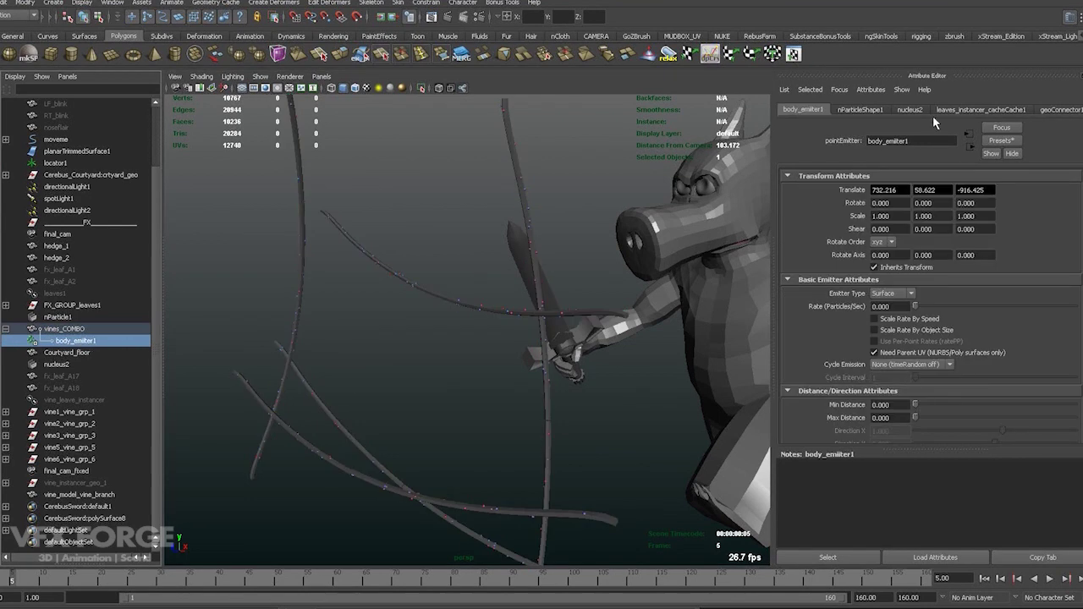
Step: Show nParticleShape1's count and lifespan settings and examine its particles along the vines
click(856, 110)
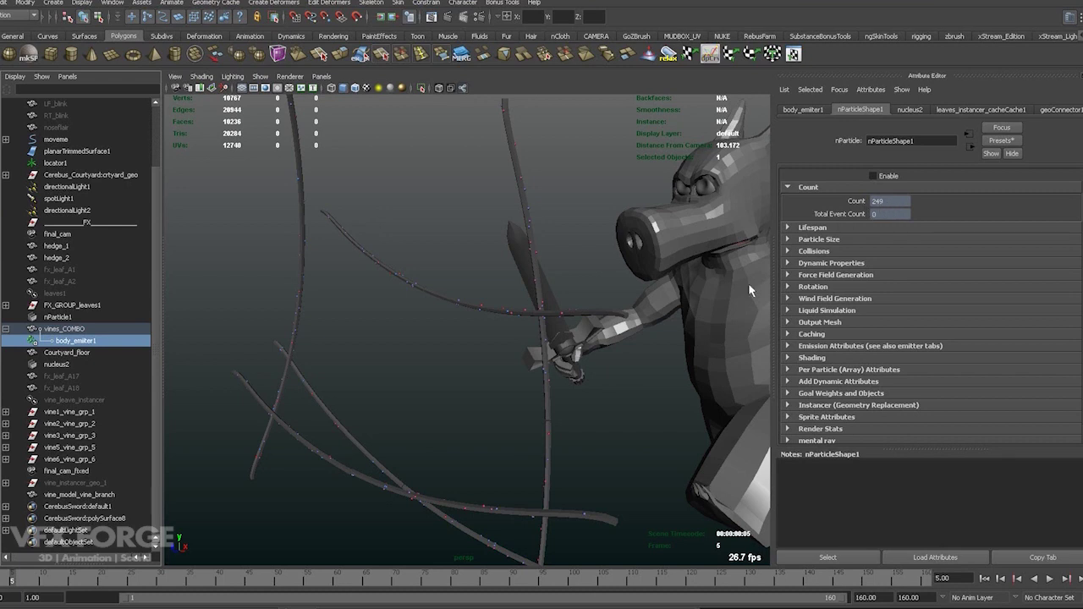
alt+drag(749, 290, 617, 370)
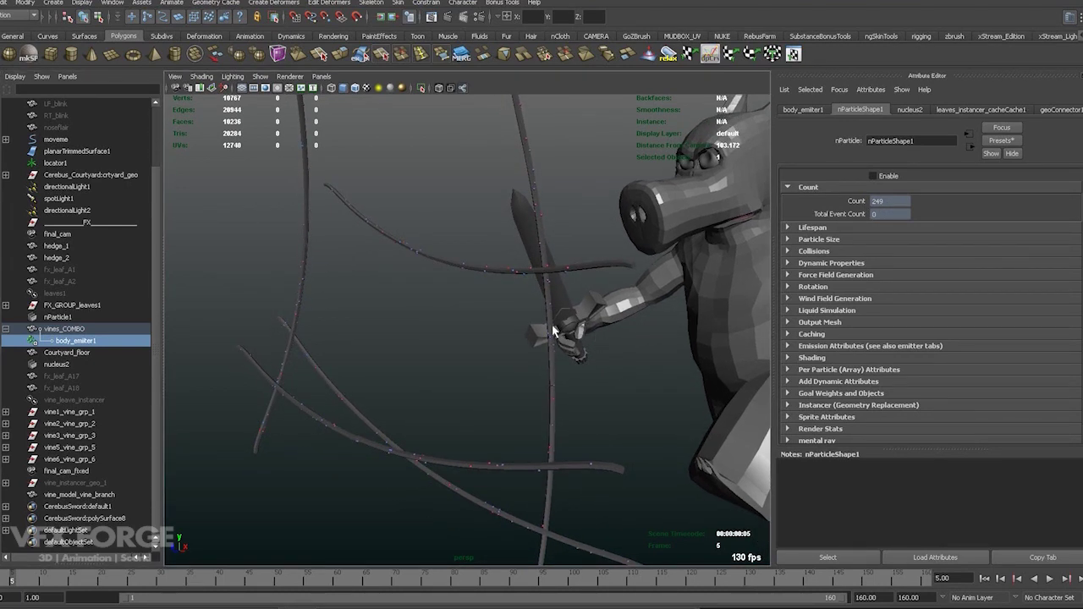
click(804, 227)
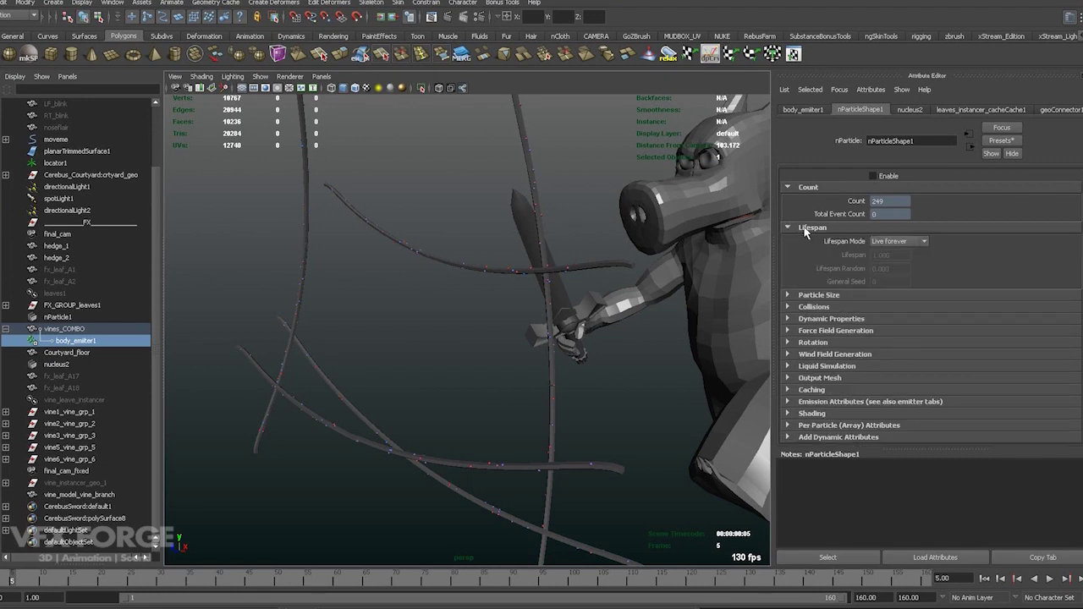
alt+drag(560, 292, 555, 305)
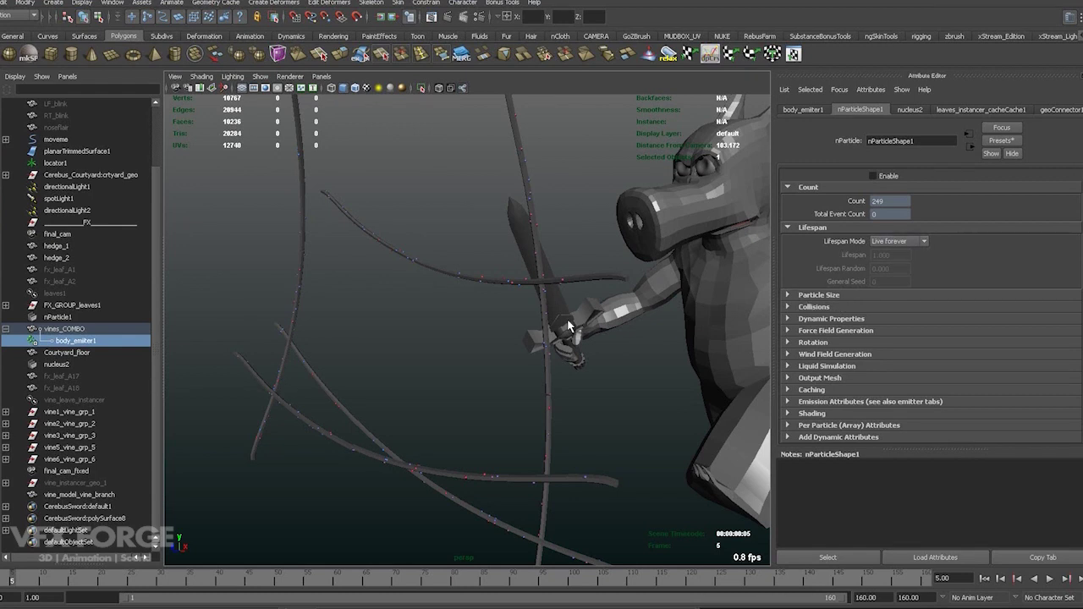
alt+middle_drag(568, 320, 602, 329)
alt+right_drag(598, 327, 544, 339)
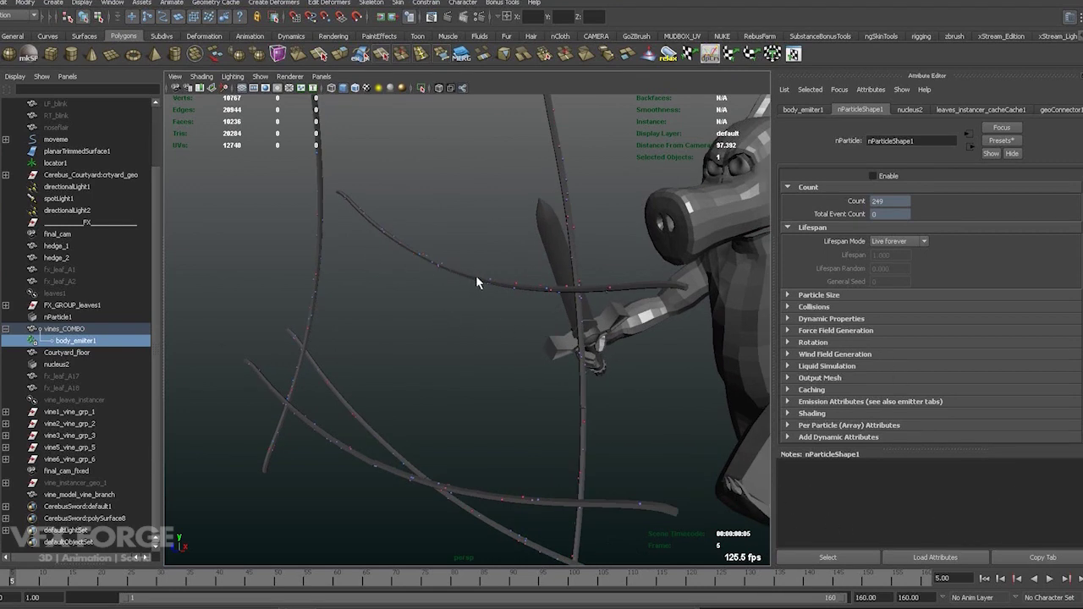
Step: Expand nParticleShape1's particle size and collision settings and review their values
click(818, 294)
scroll(816, 296, down, 5)
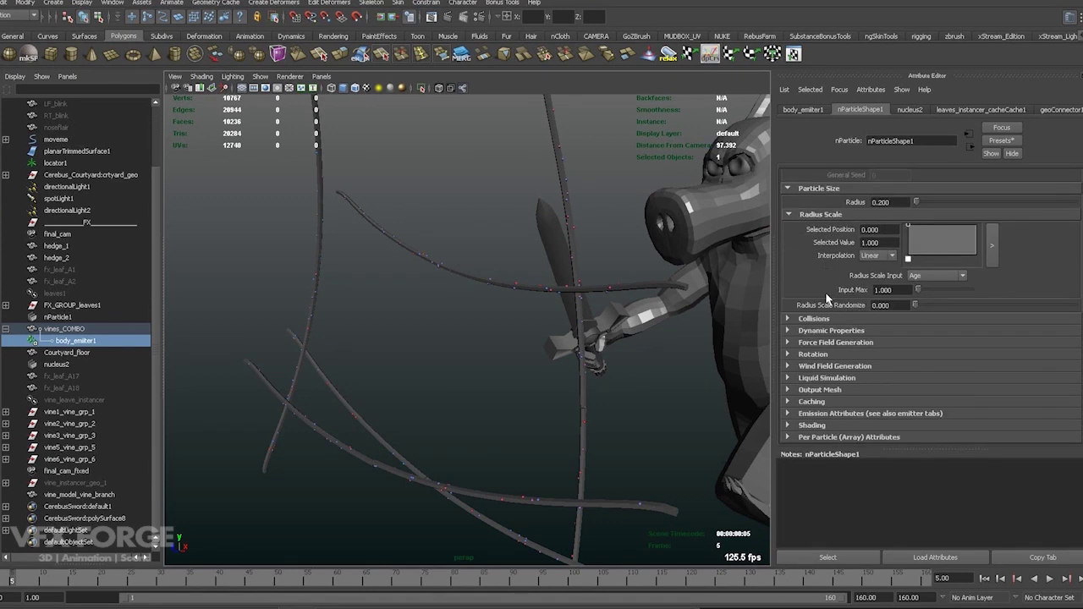
scroll(819, 248, down, 1)
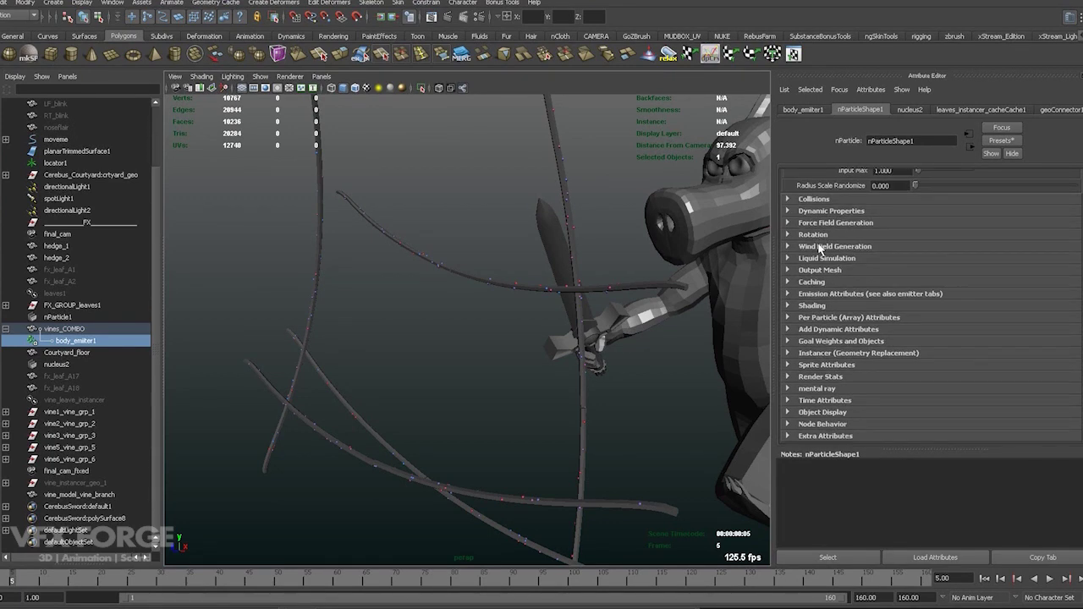
click(817, 199)
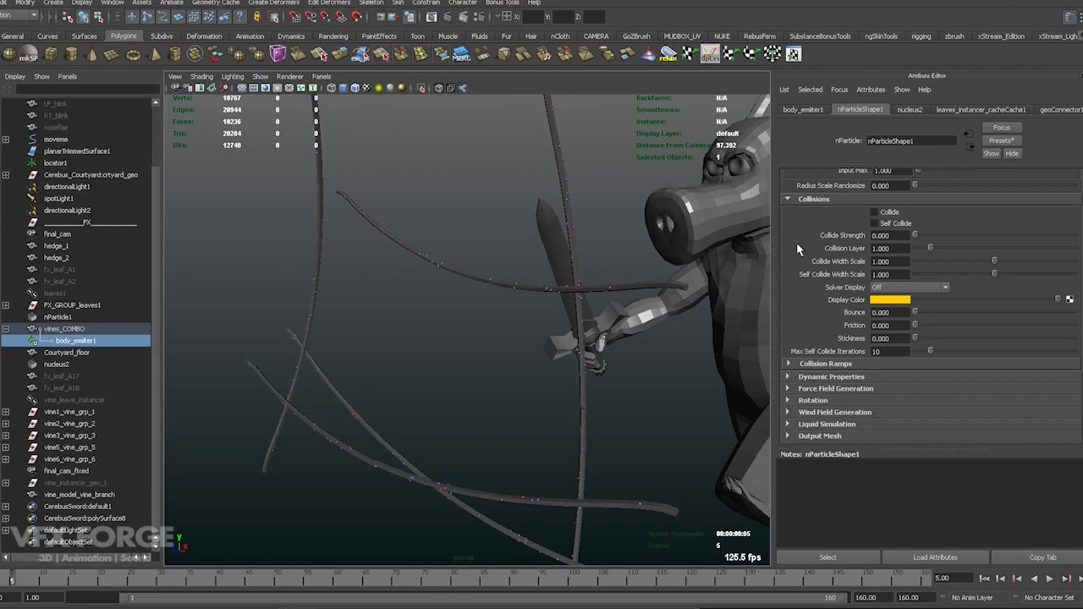
scroll(796, 242, down, 2)
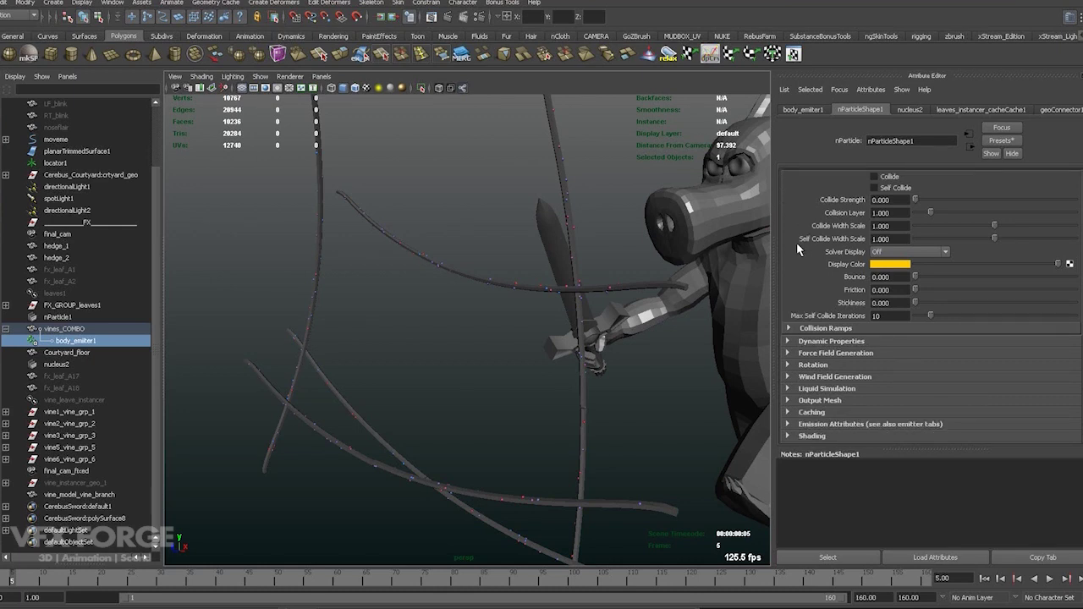
scroll(796, 241, up, 4)
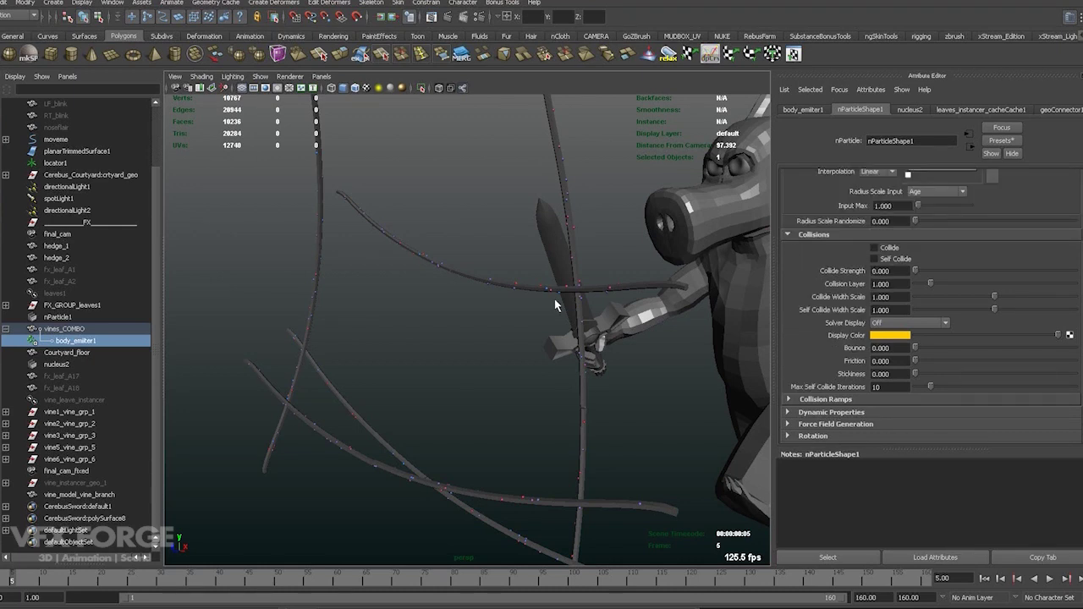
Step: Select the vines_COMBO mesh, scrub to frame 25 to check that the particles follow the vines, and return to frame 1
alt+right_drag(567, 268, 604, 319)
alt+drag(604, 319, 553, 368)
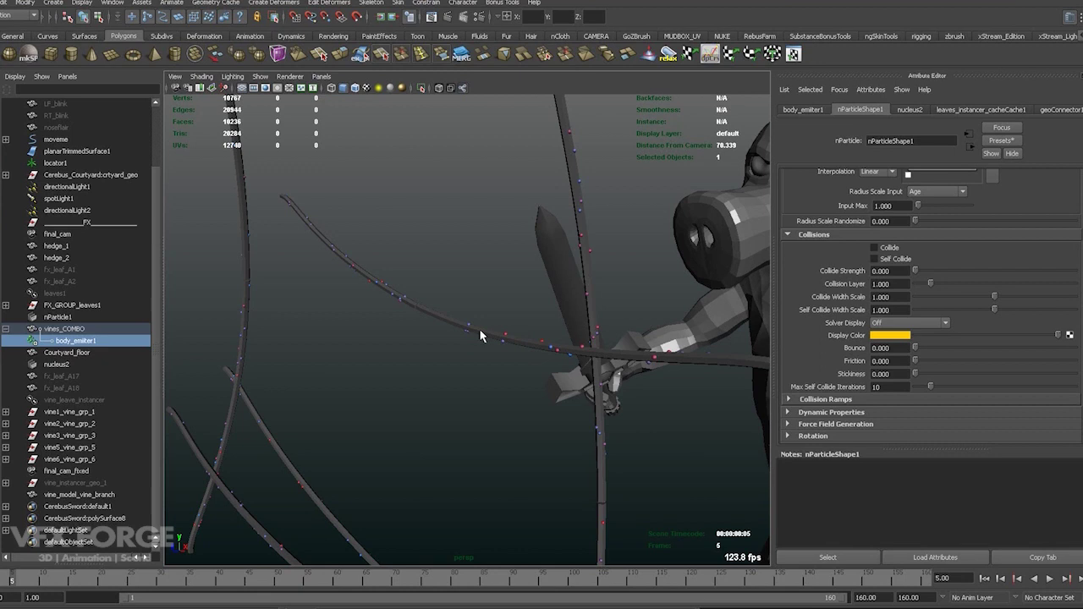
click(437, 341)
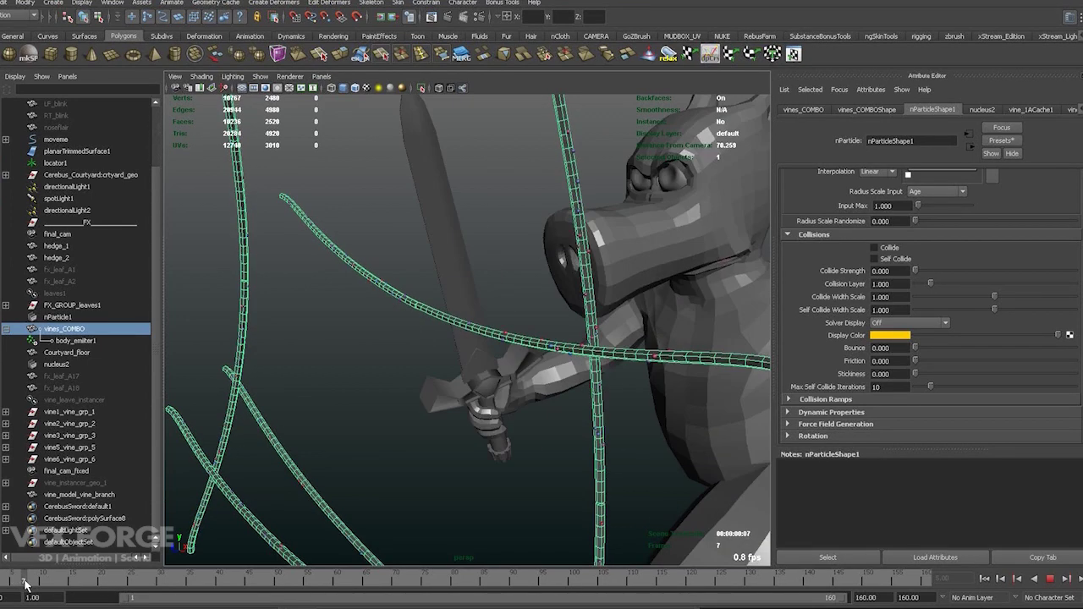
mouse_move(25, 582)
mouse_down()
mouse_move(107, 580)
mouse_move(5, 579)
mouse_move(129, 570)
mouse_up()
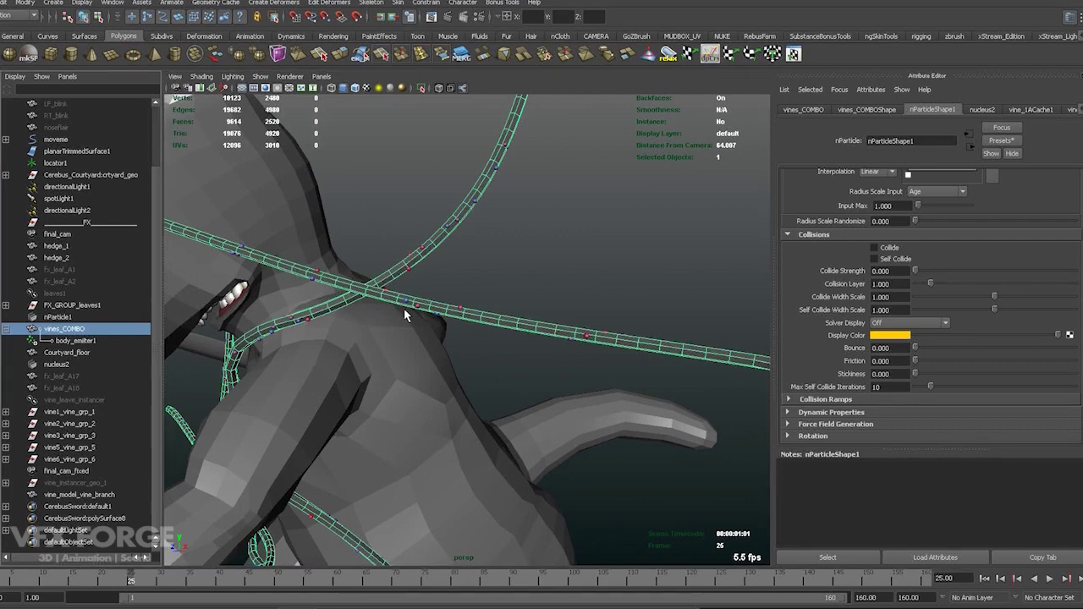
drag(131, 582, 1, 580)
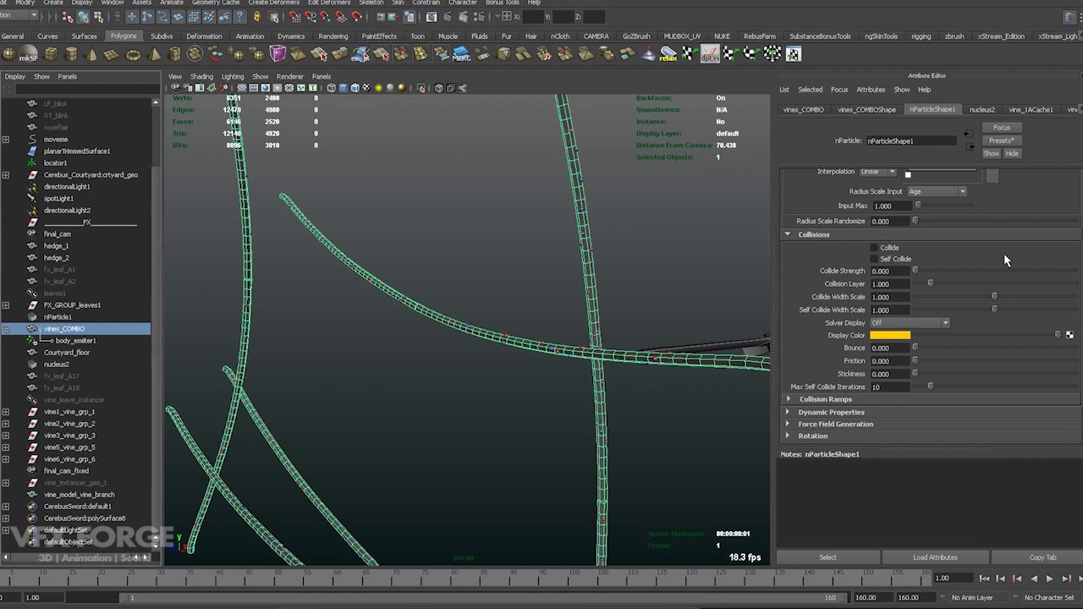
Step: Enable Collide for nParticleShape1 and inspect the particles up close against the faces of the vines_COMBO mesh
click(892, 249)
alt+right_drag(572, 326, 671, 595)
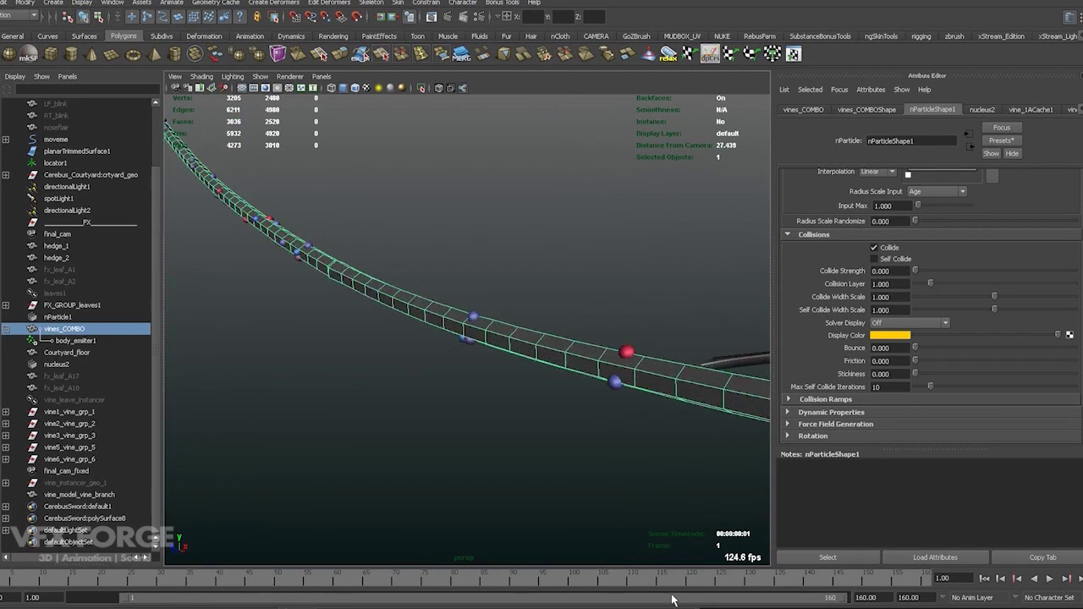
alt+drag(643, 423, 498, 341)
click(485, 327)
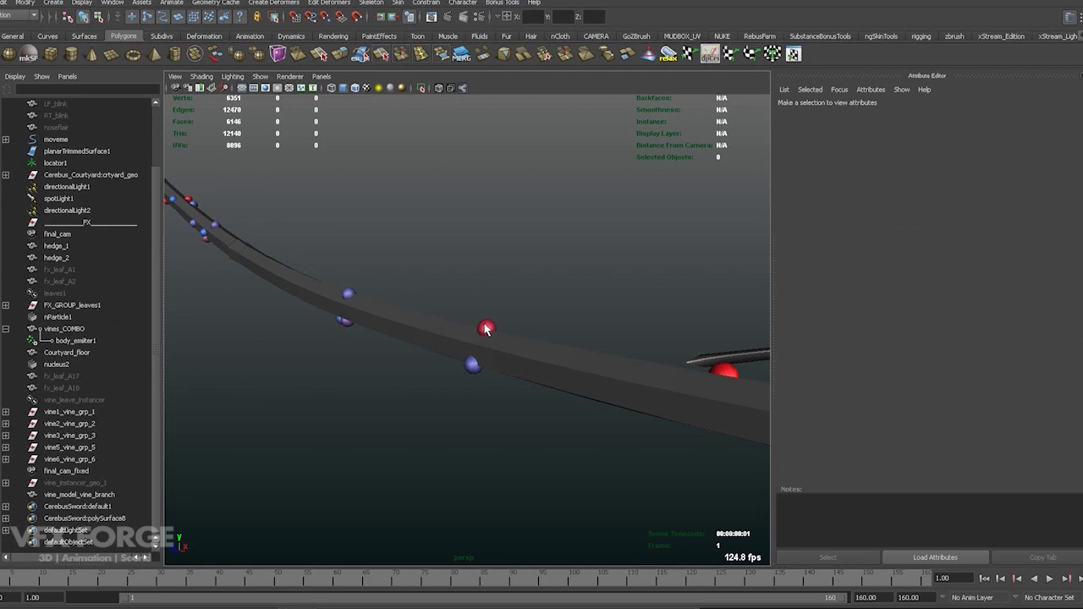
click(551, 355)
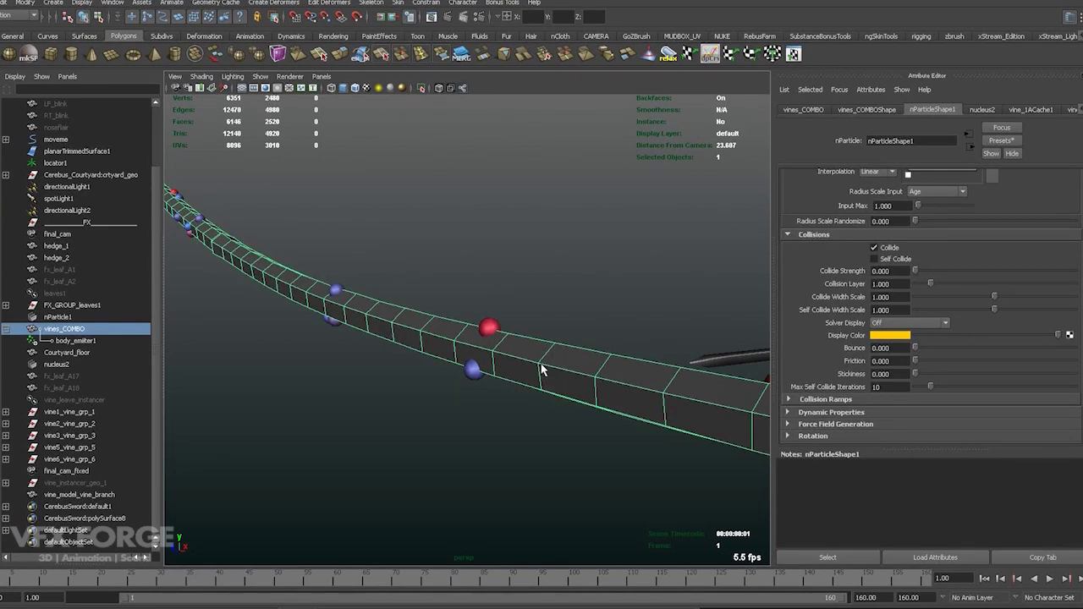
scroll(542, 365, down, 2)
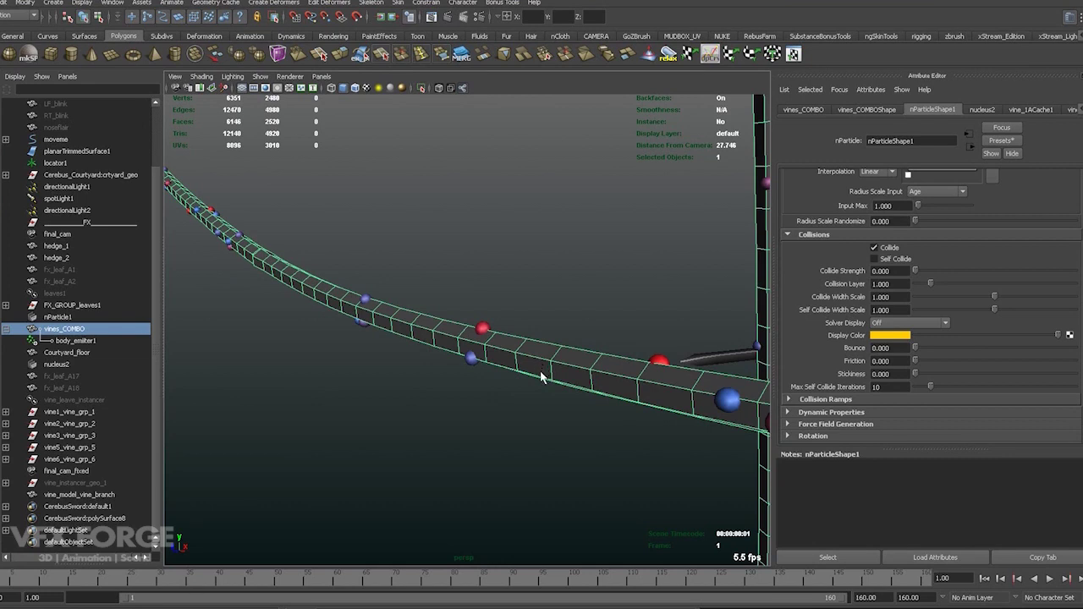
Step: Inspect the particles along the vine and review nParticleShape1's remaining collision settings and its expanded emission attributes
alt+middle_drag(541, 372, 446, 371)
alt+drag(491, 376, 504, 372)
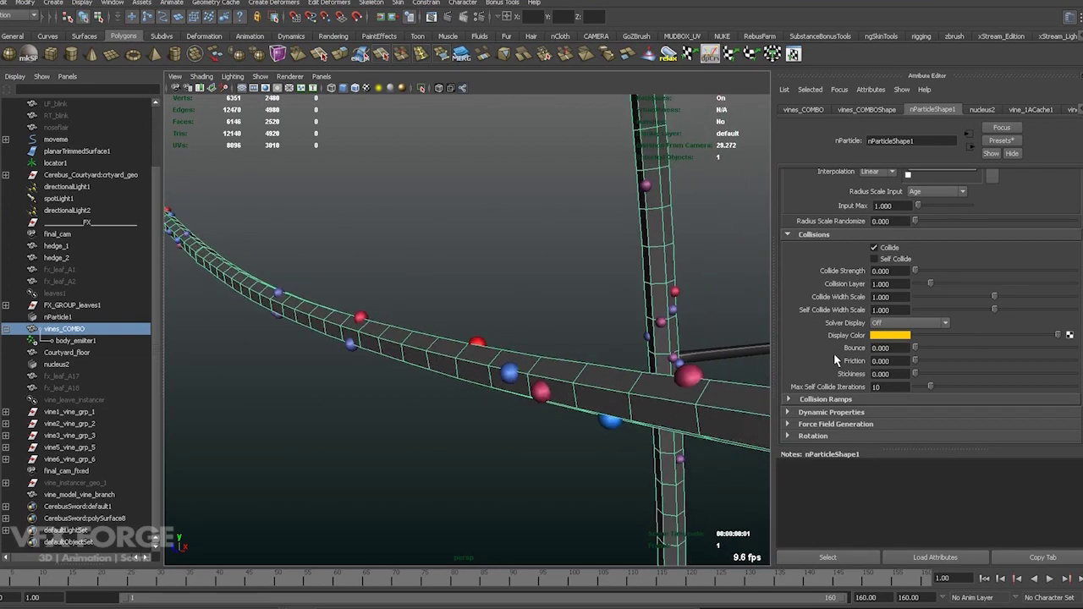
scroll(840, 404, down, 3)
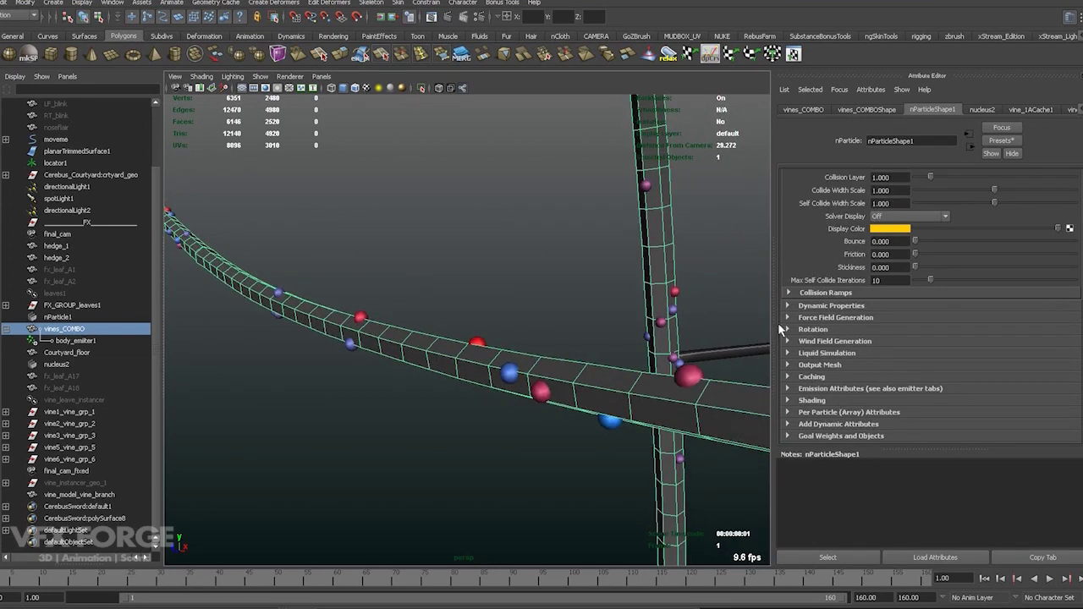
scroll(828, 314, down, 1)
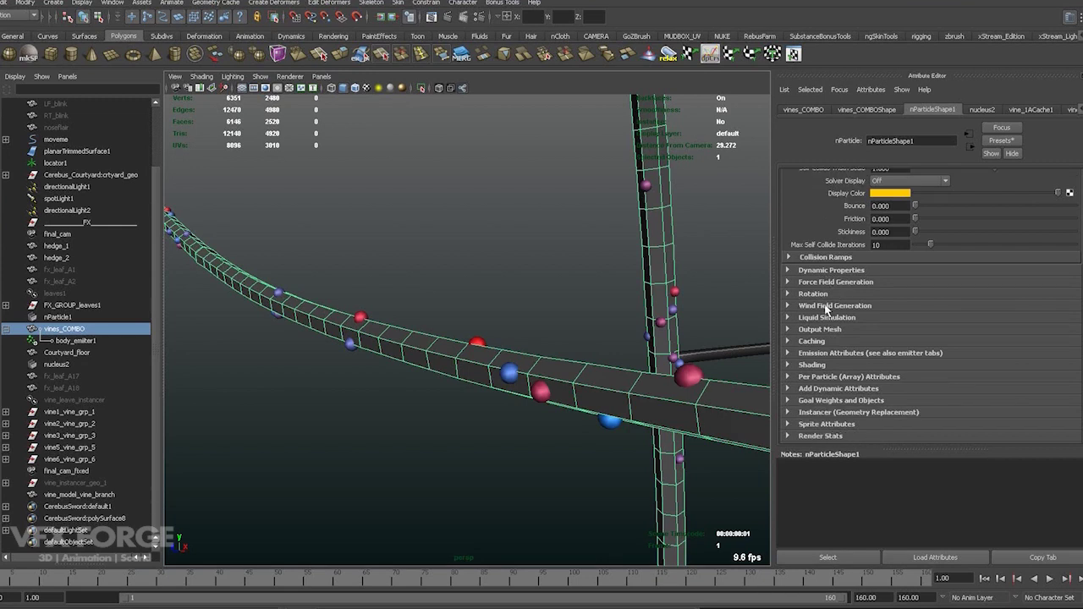
click(825, 352)
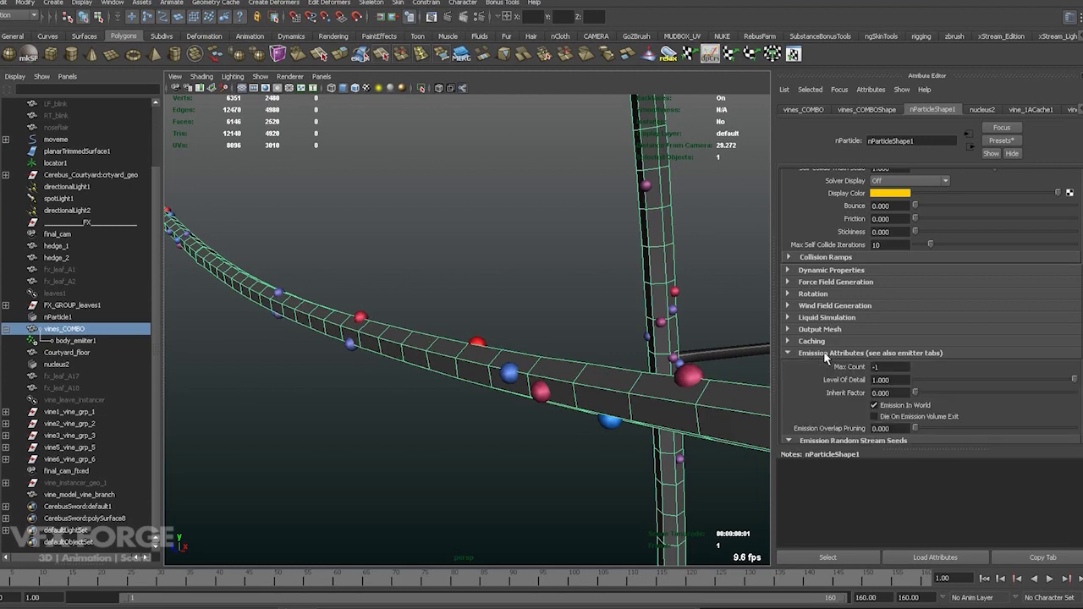
scroll(824, 353, down, 3)
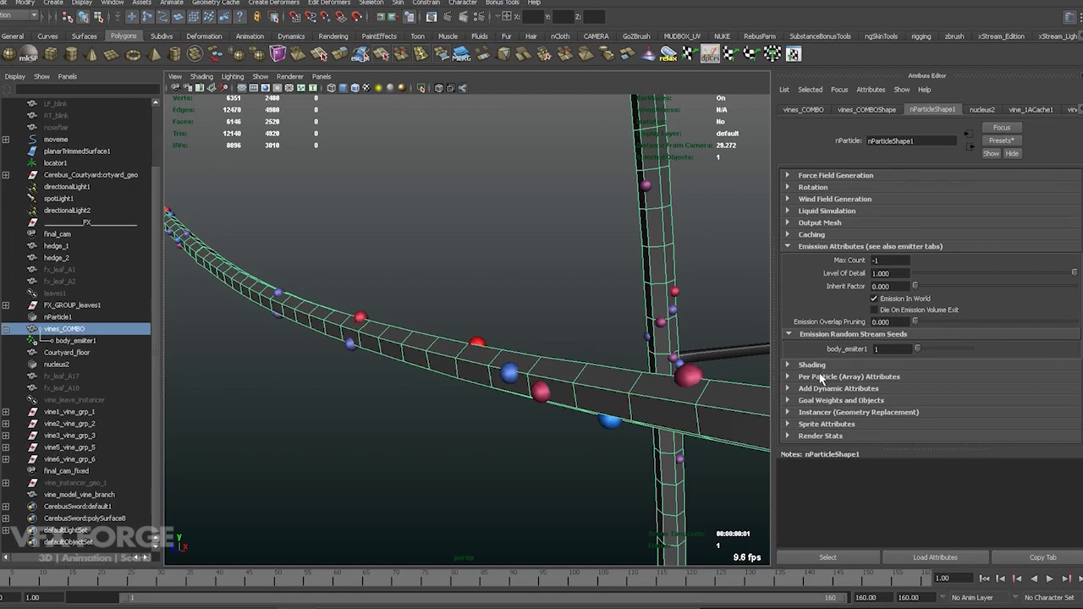
Step: Expand nParticleShape1's Per Particle (Array) Attributes and review which attributes are driven by expressions
click(819, 376)
scroll(817, 377, down, 7)
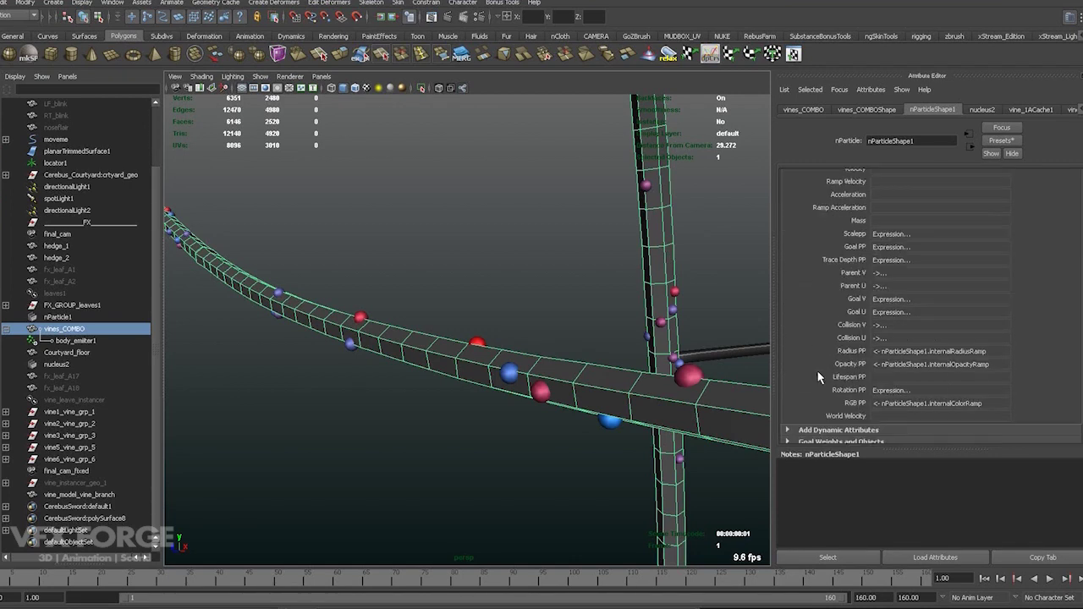
scroll(814, 356, down, 1)
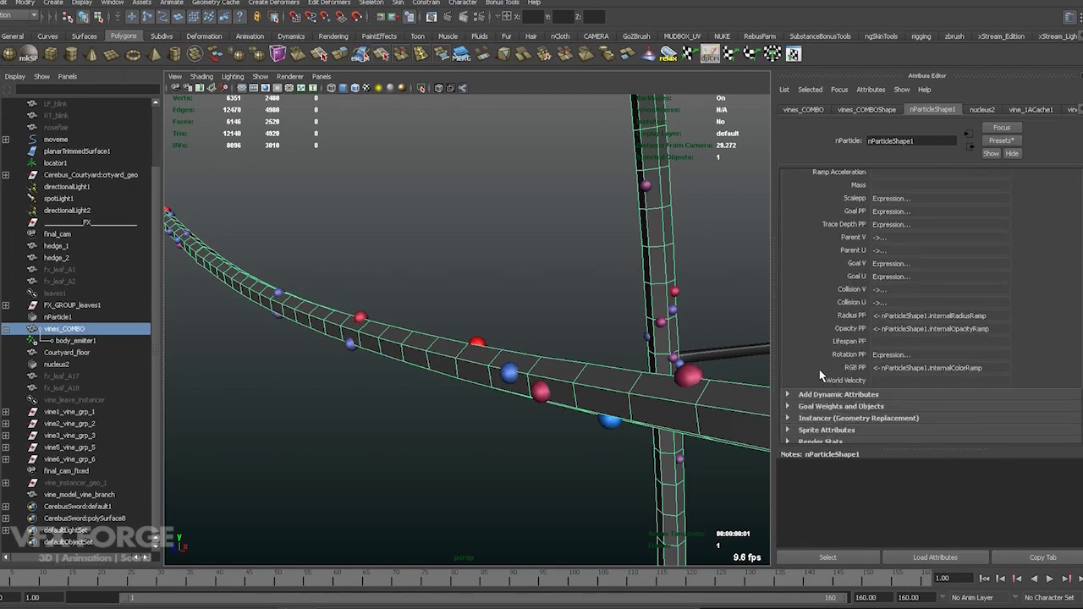
scroll(912, 371, up, 3)
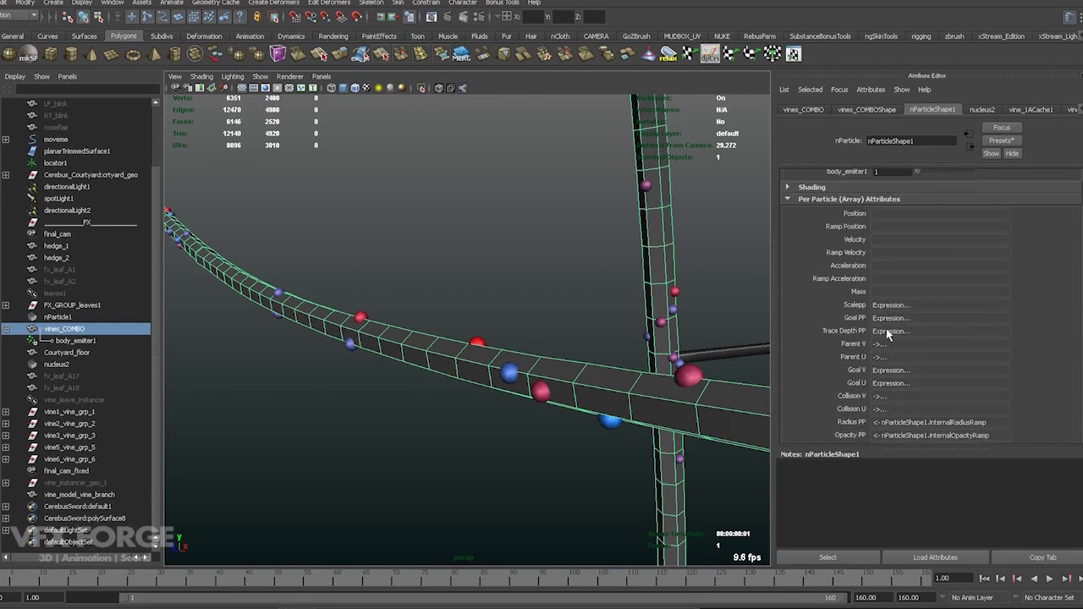
scroll(859, 324, down, 1)
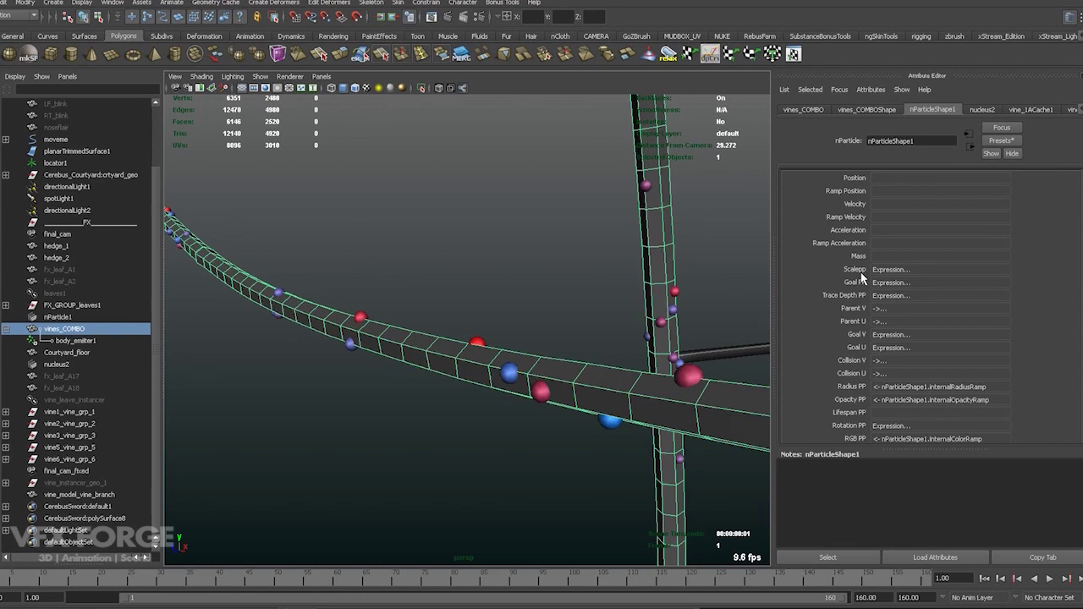
Step: Open the creation expression for Rotation PP and examine its rotationPP and scalepp lines
right_click(888, 426)
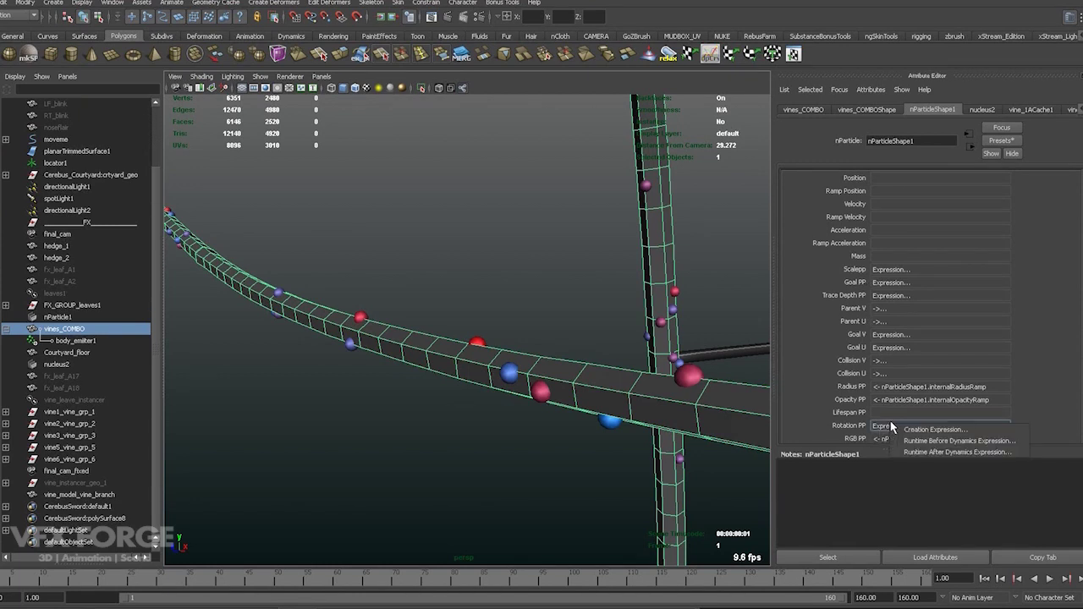
click(995, 427)
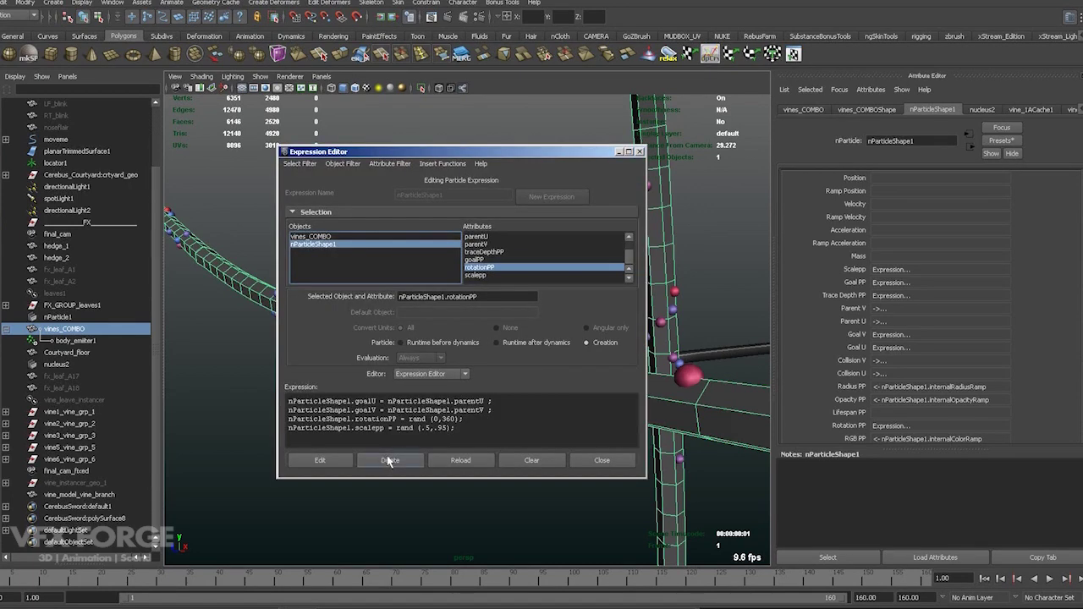
drag(466, 423, 253, 431)
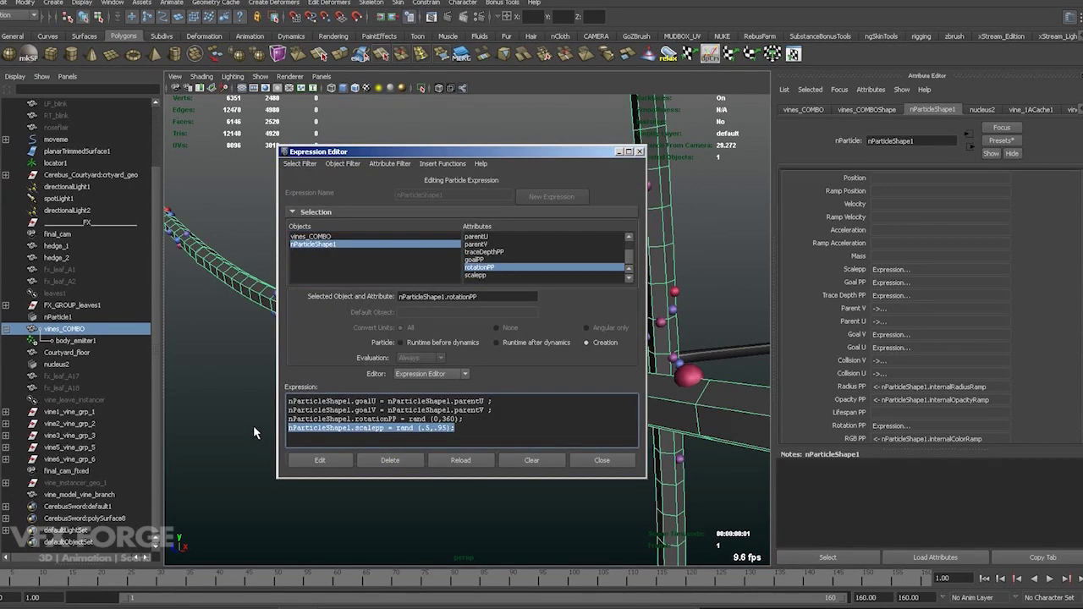
drag(468, 418, 284, 420)
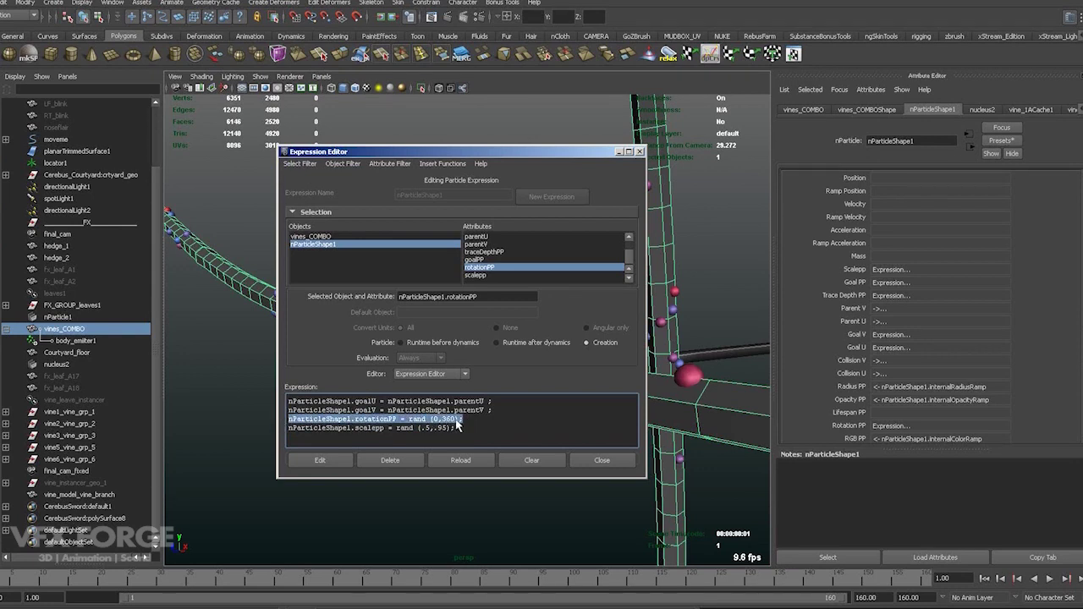
click(455, 428)
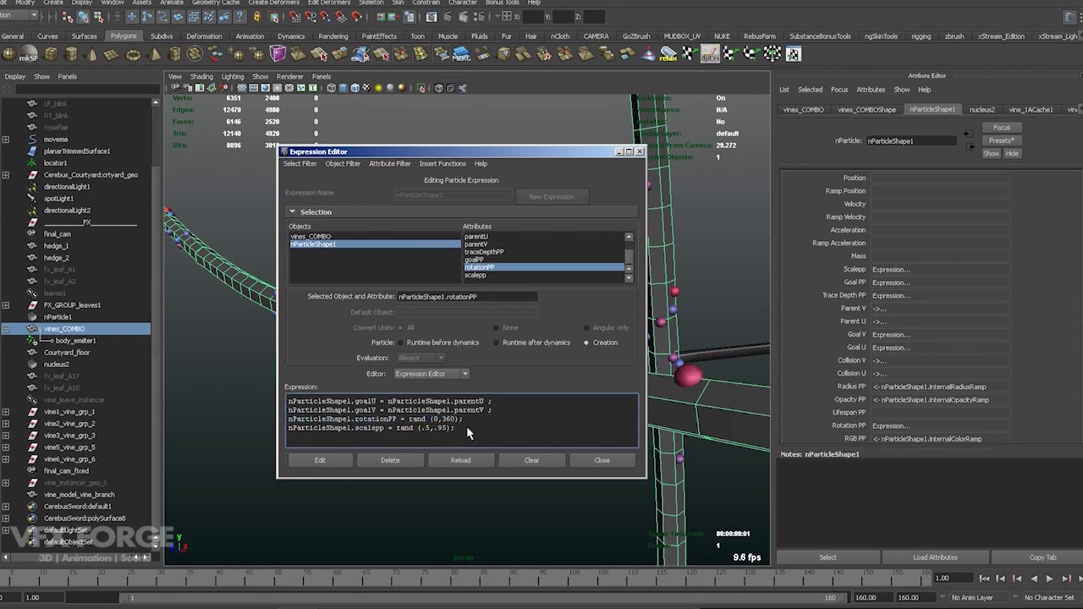
Step: Examine the scalepp random range in nParticleShape1's creation expression and close the Expression Editor
drag(457, 428, 395, 429)
click(448, 433)
drag(462, 429, 398, 430)
click(461, 428)
drag(461, 428, 288, 428)
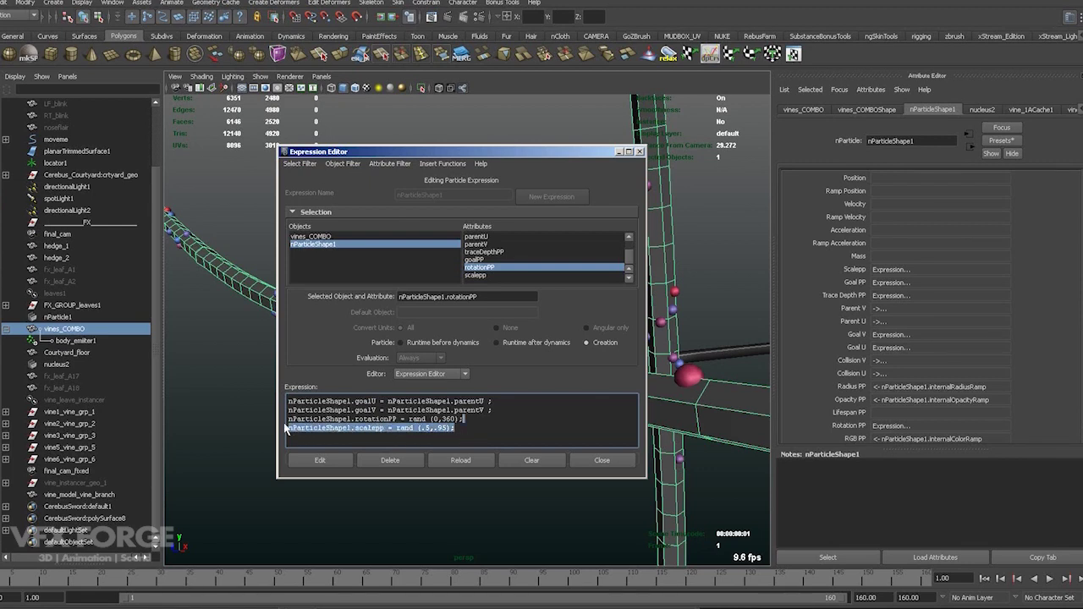
click(336, 431)
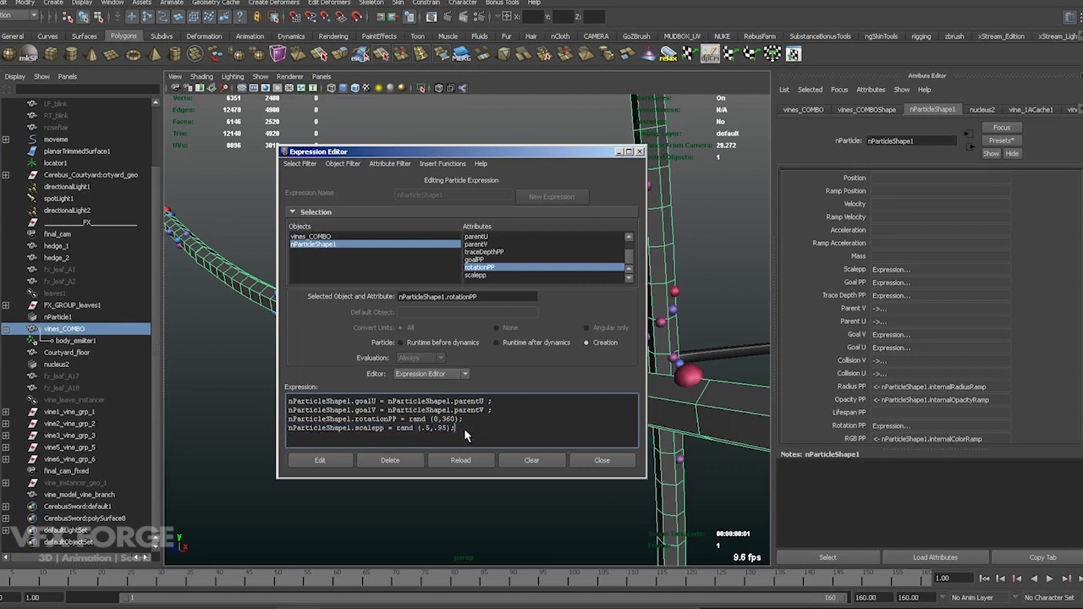
click(469, 421)
drag(523, 137, 459, 115)
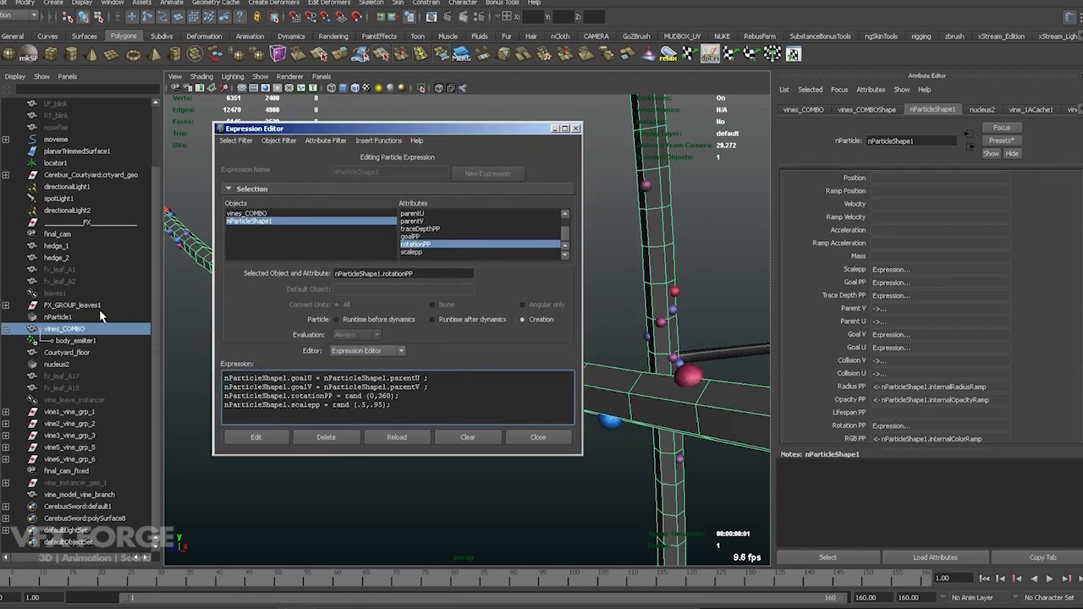
click(538, 437)
click(538, 447)
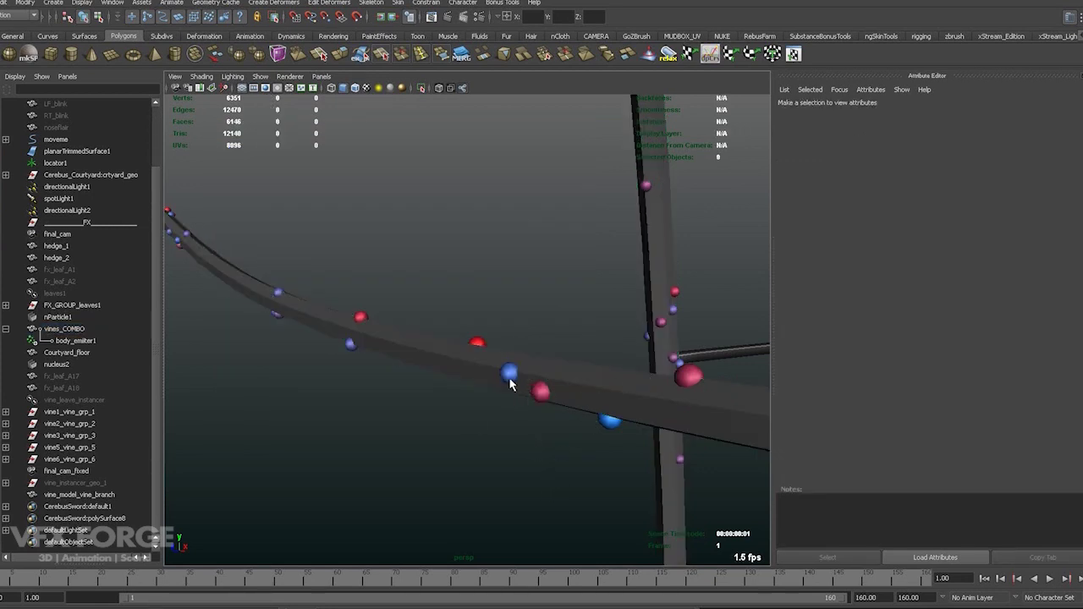
Step: Reselect the vines_COMBO mesh after checking body_emitter1, and switch to the nDynamics menu set
click(88, 343)
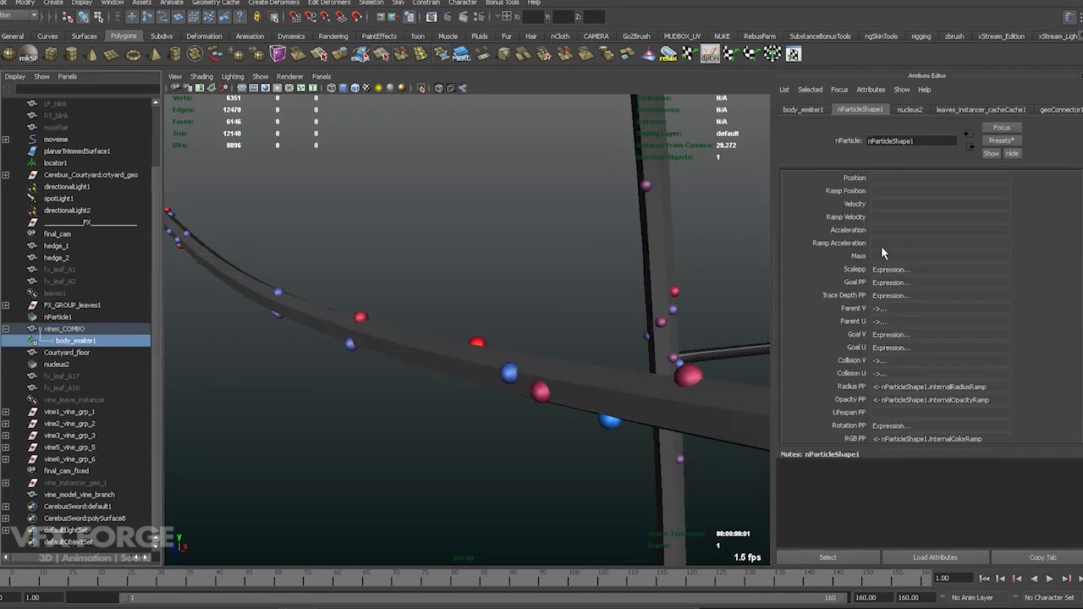
scroll(877, 278, down, 2)
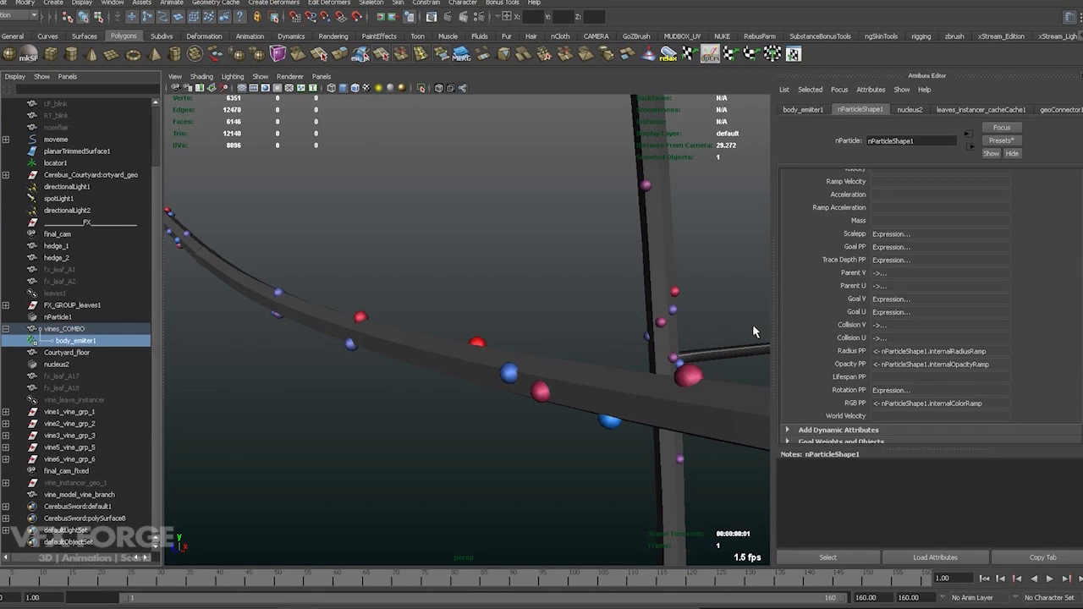
click(576, 367)
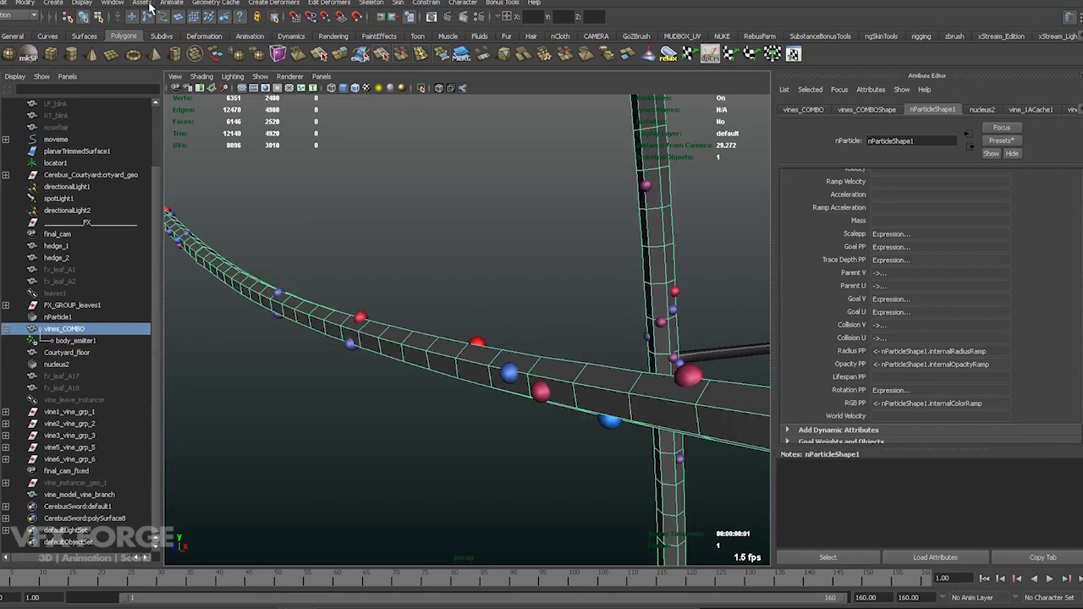
click(17, 15)
click(17, 63)
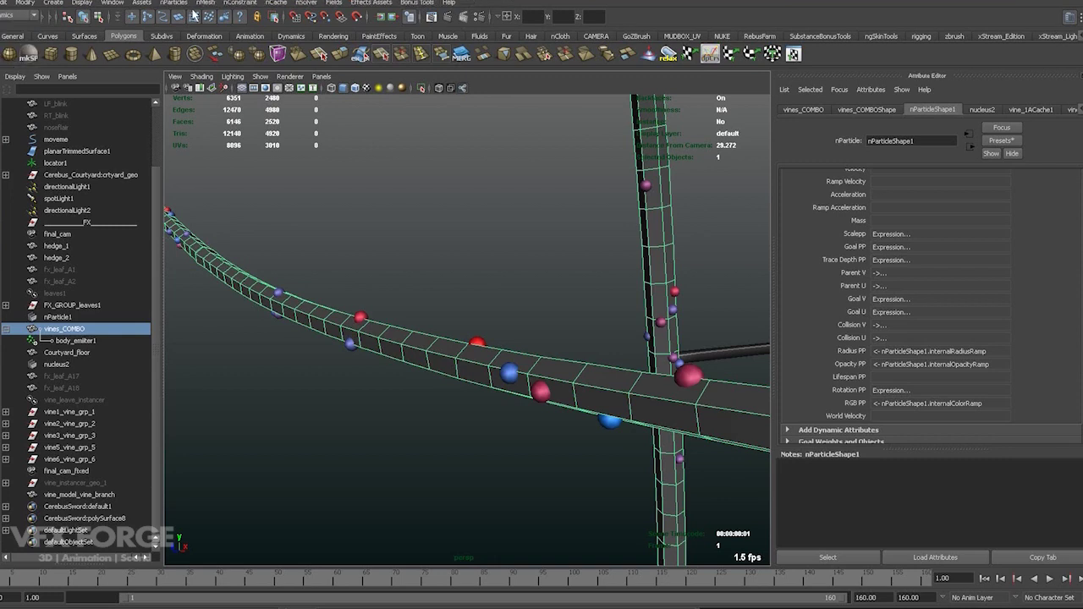
Step: Expand nParticleShape1's Goal Weights and Objects settings below the per-particle attributes and review them
scroll(834, 262, up, 6)
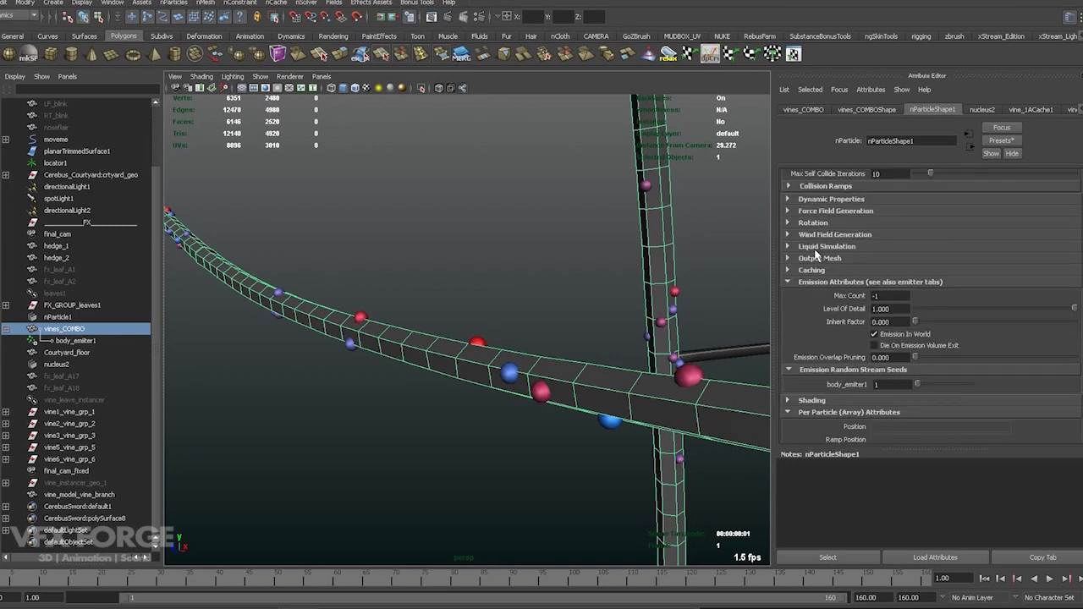
scroll(842, 302, up, 3)
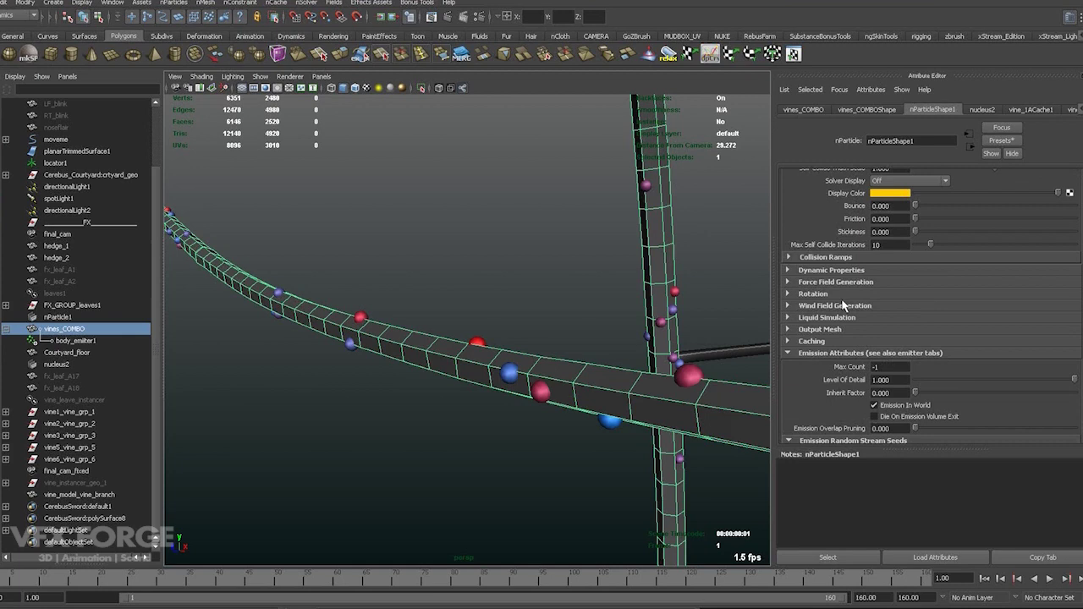
scroll(834, 339, down, 10)
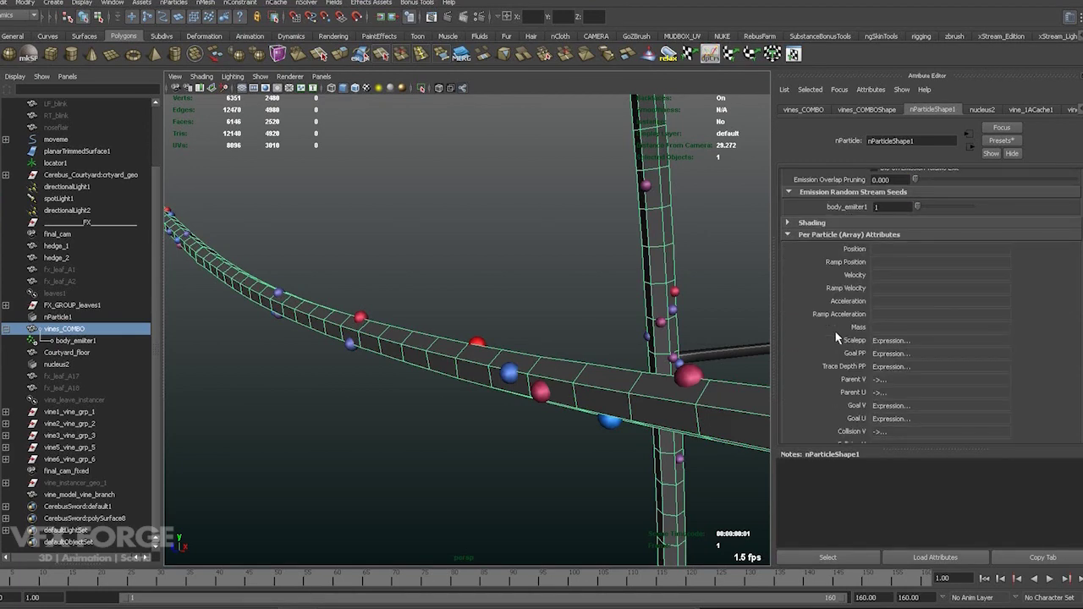
click(843, 371)
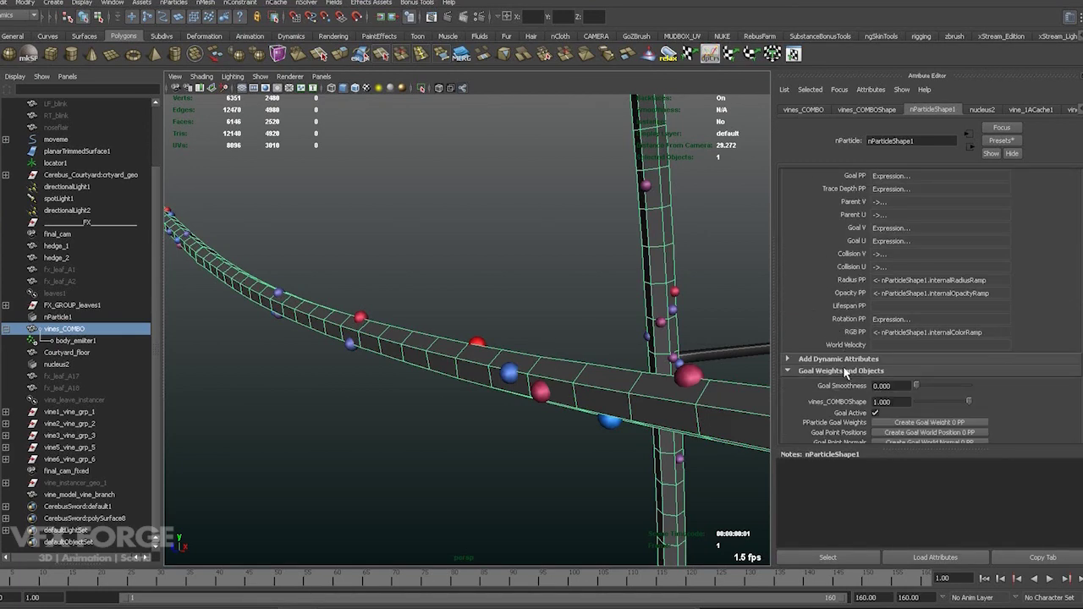
scroll(848, 364, down, 3)
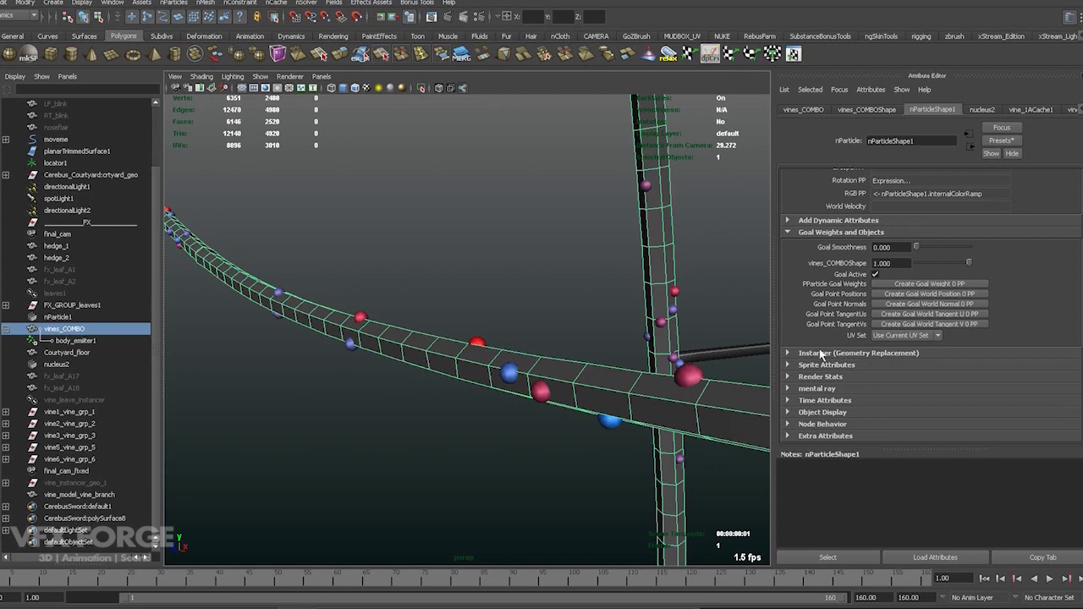
Step: Inspect the particles up close on the vines_COMBO mesh and review the Goal Smoothness and vines_COMBOShape goal weight values
click(622, 259)
click(670, 238)
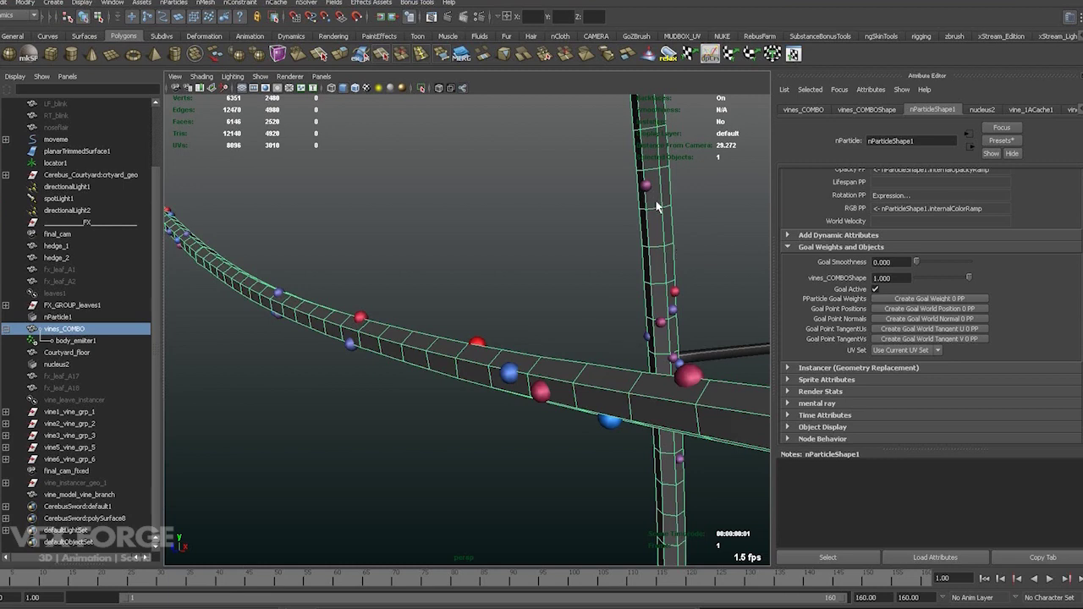
scroll(659, 229, down, 2)
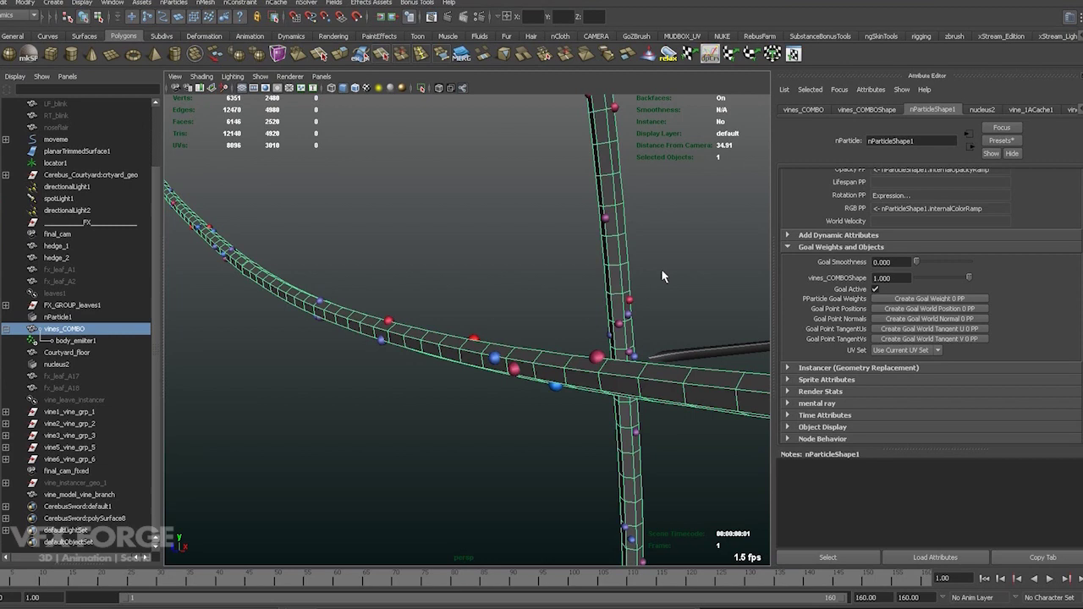
scroll(653, 306, up, 3)
alt+middle_drag(655, 306, 599, 318)
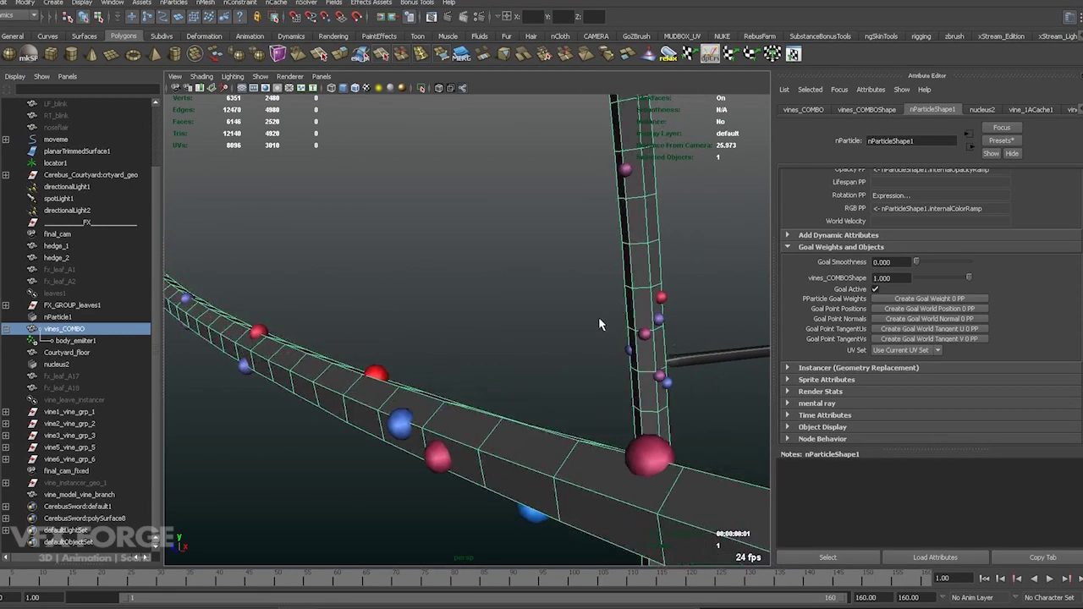
click(895, 262)
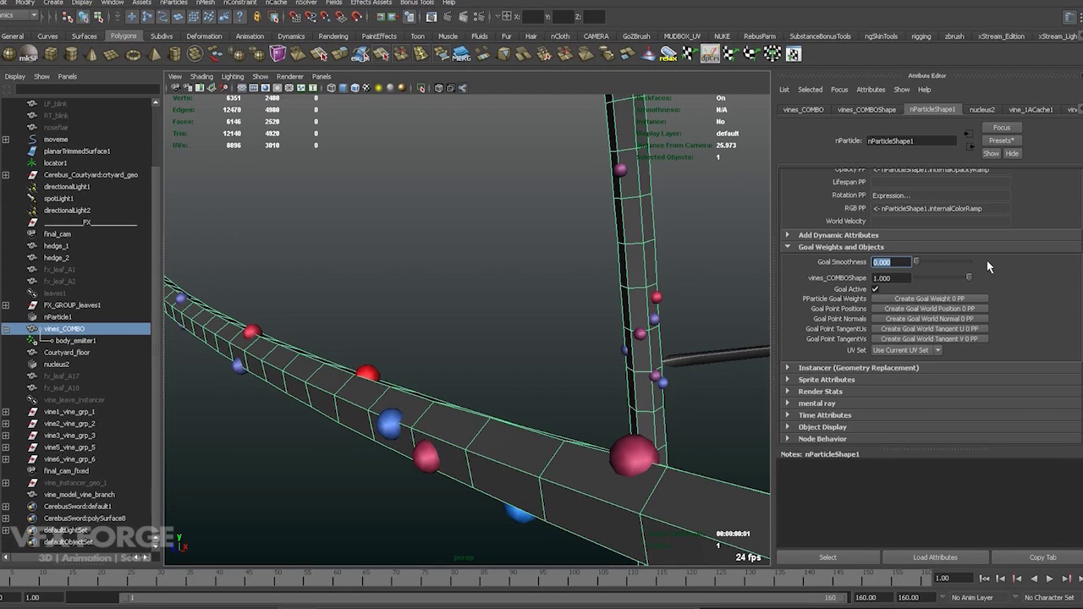
click(895, 279)
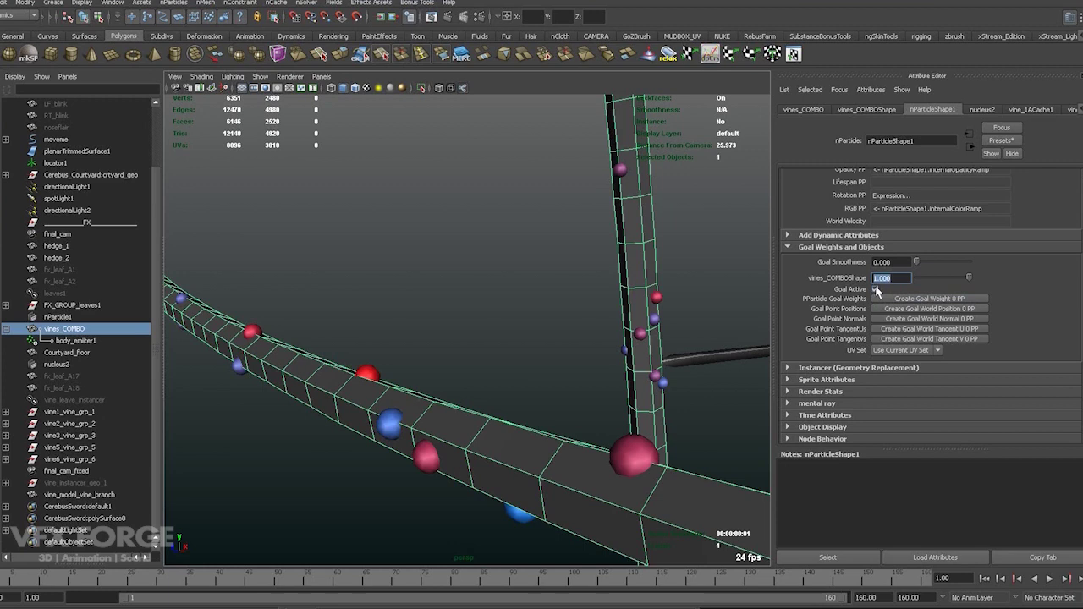
Step: Return to nParticleShape1's per-particle attributes and review the entries from Trace Depth PP to Collision V
scroll(816, 310, up, 3)
scroll(817, 311, up, 3)
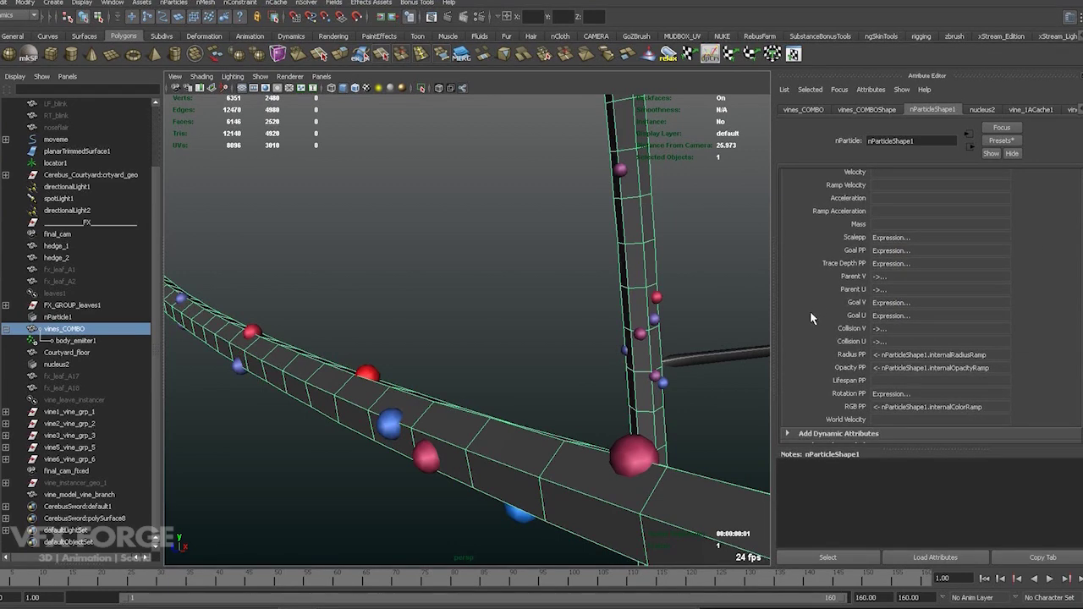
click(897, 264)
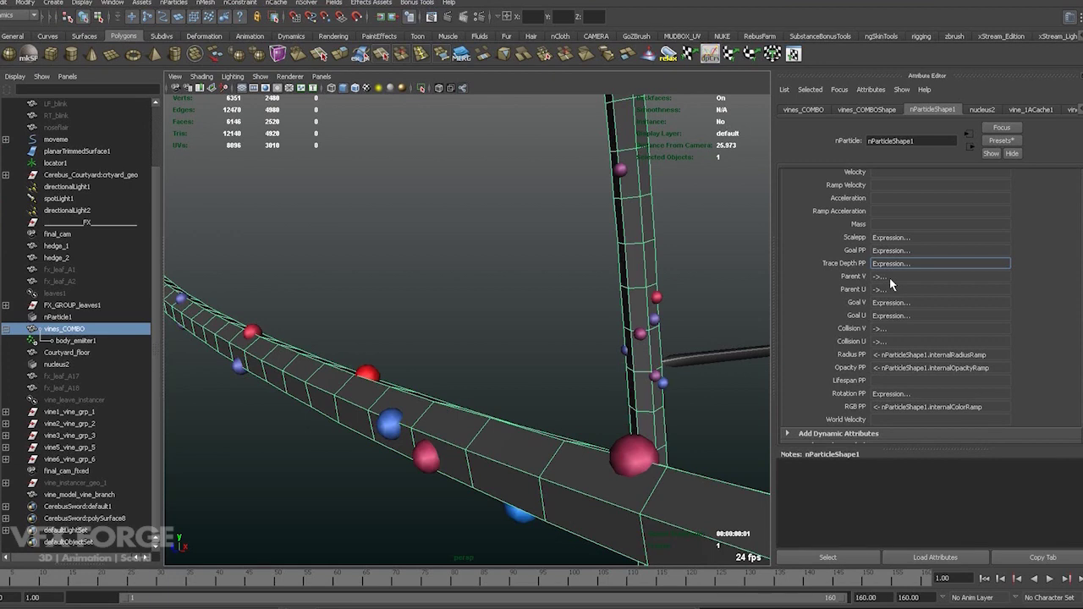
click(902, 333)
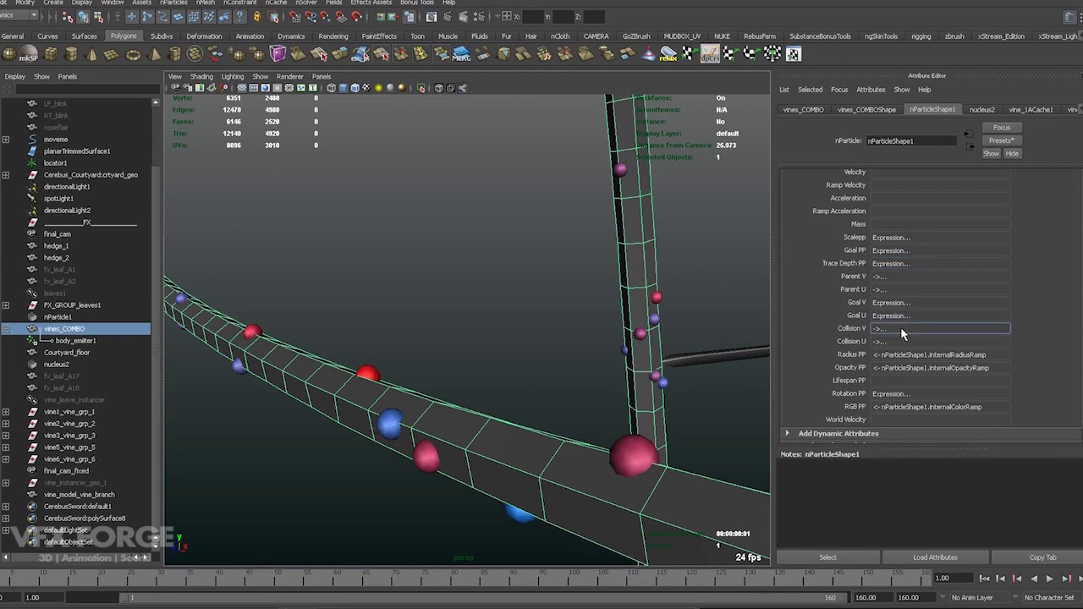
scroll(652, 341, down, 1)
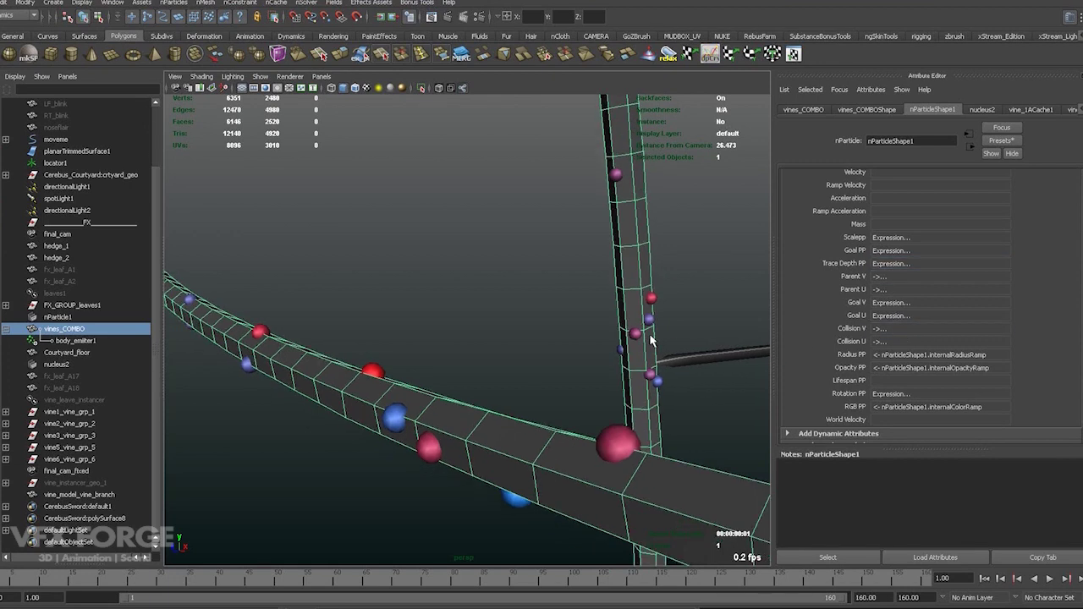
scroll(648, 335, down, 1)
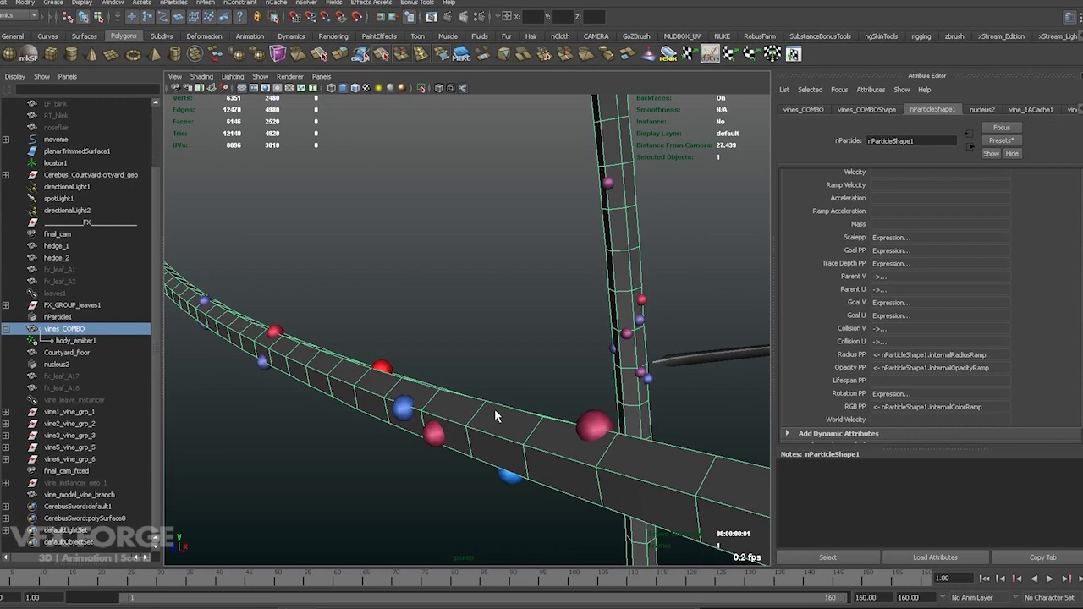
alt+drag(494, 407, 504, 412)
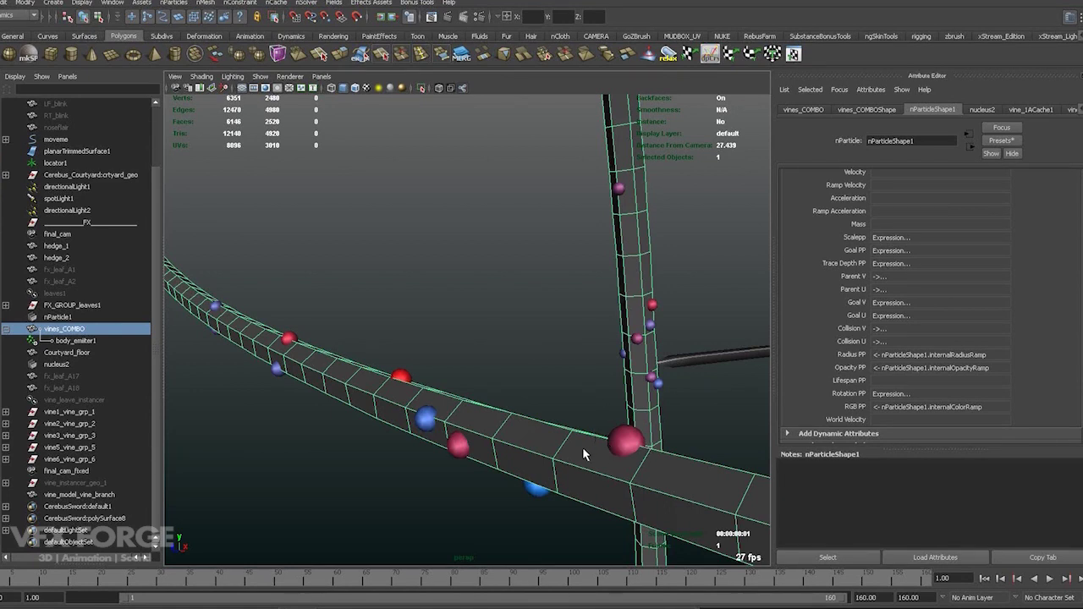
mouse_move(585, 448)
alt+right_down()
mouse_move(578, 443)
mouse_move(584, 458)
alt+right_up()
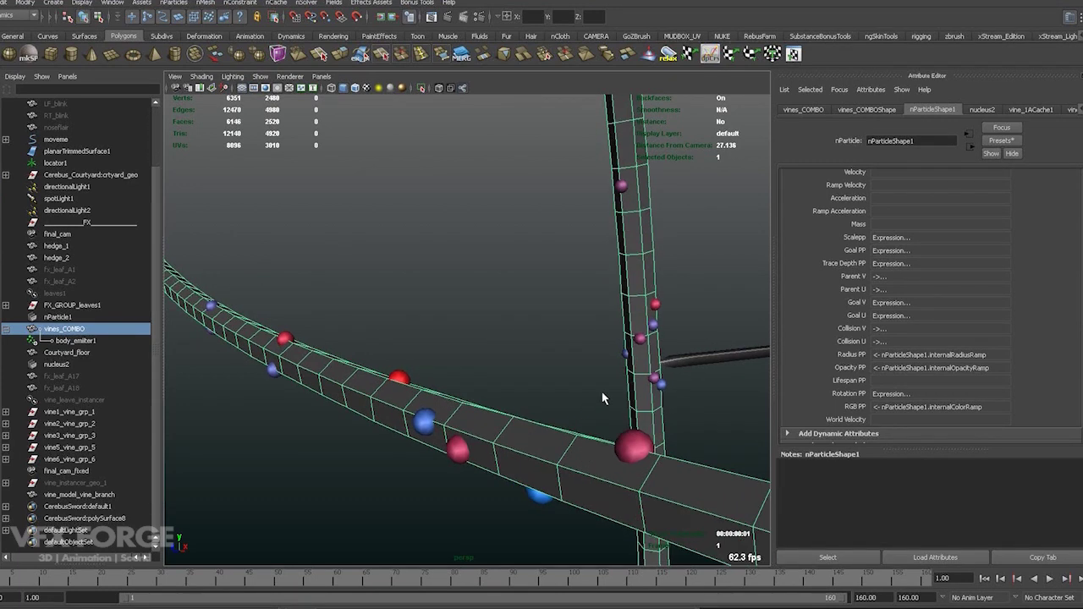
key(bracketleft)
key(bracketright)
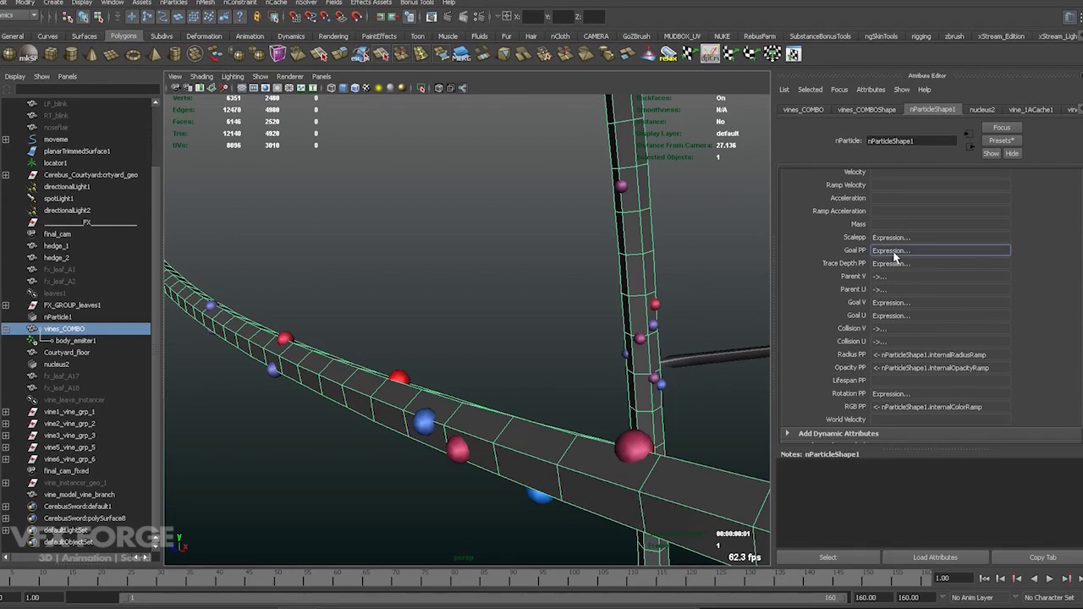
Step: Open the runtime before dynamics expression of nParticleShape1's Goal V and enlarge the Expression Editor to show the full code
right_click(902, 305)
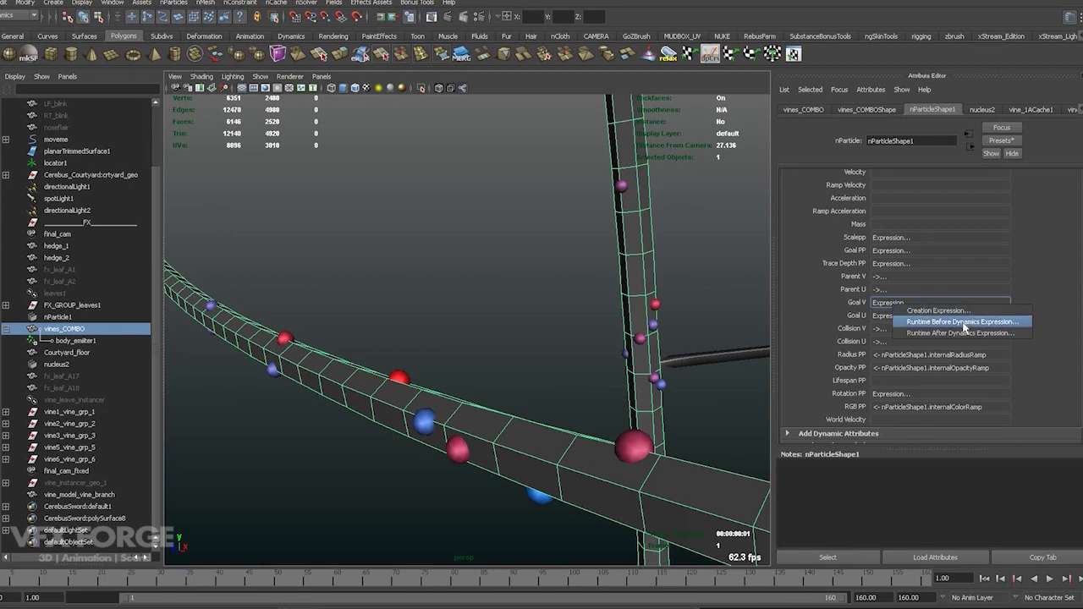
click(962, 325)
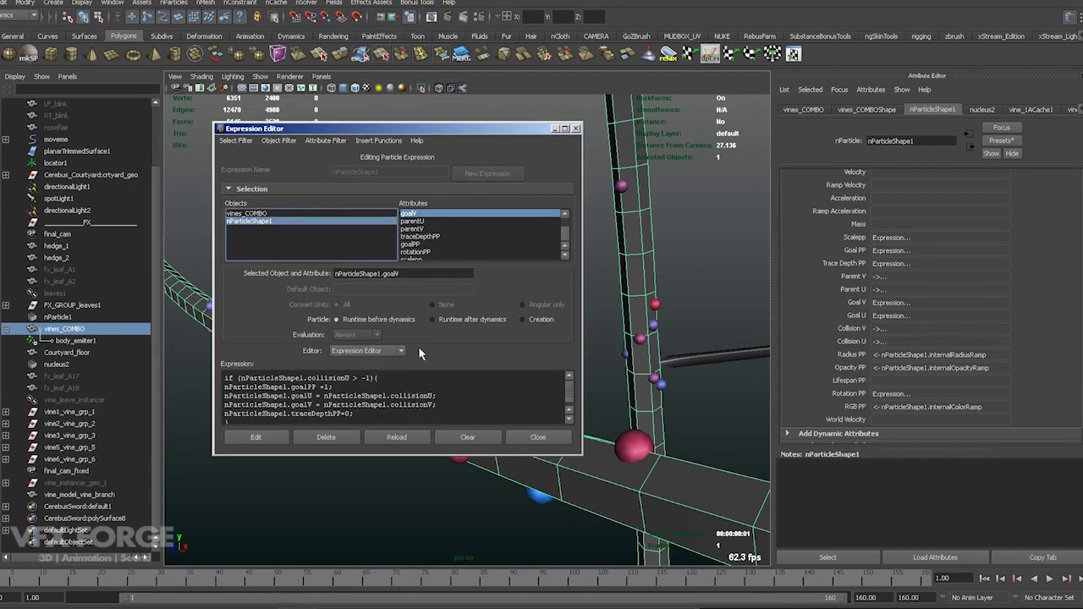
drag(583, 456, 639, 602)
drag(489, 137, 493, 79)
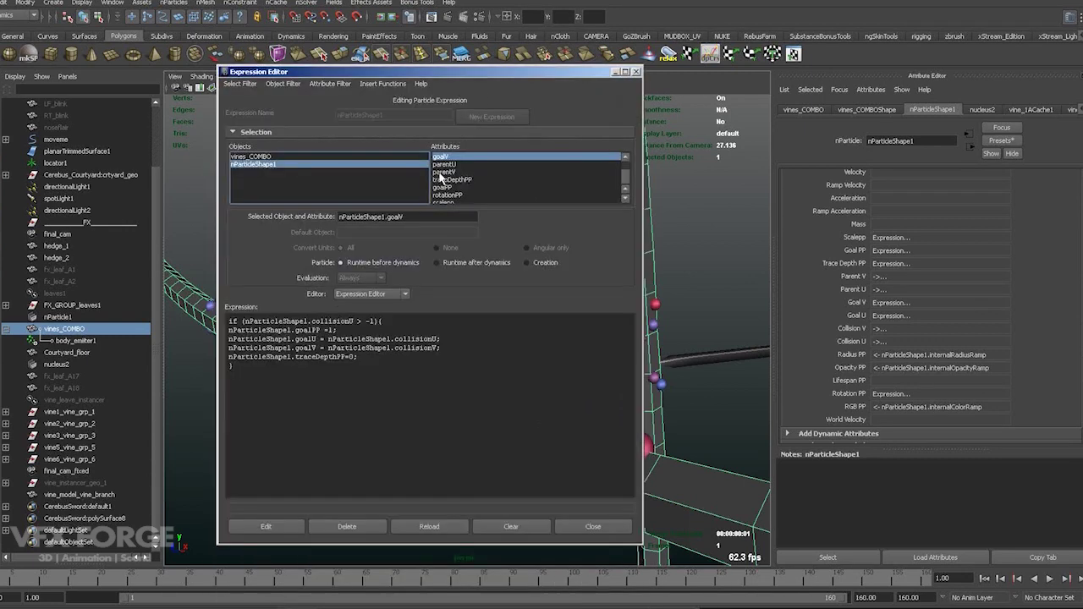
Step: Show the particle creation expression and review the lines assigning parentU and parentV to goalU and goalV
click(534, 264)
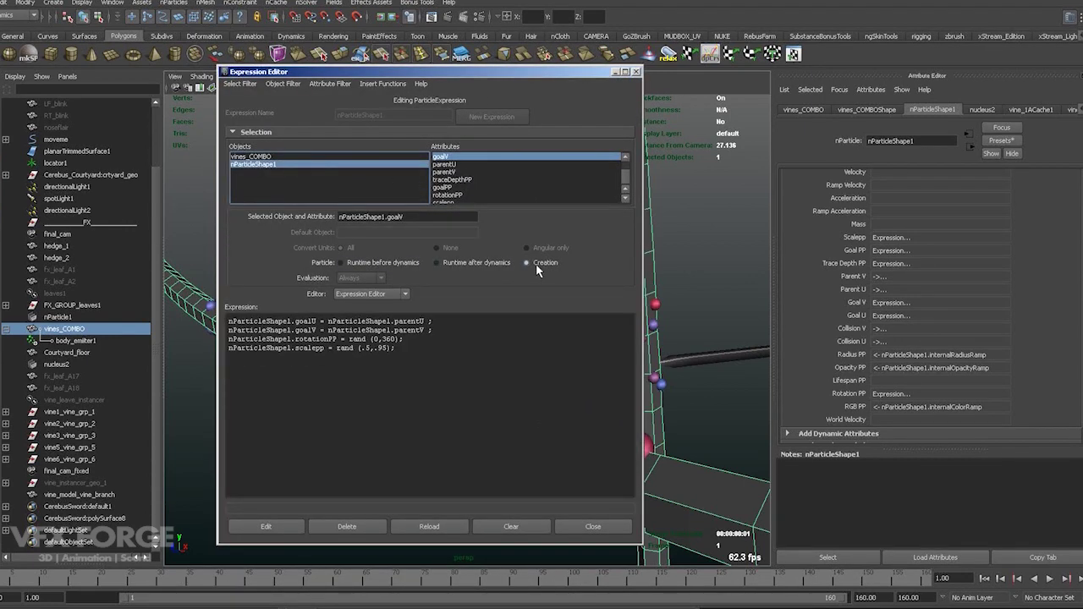
drag(440, 320, 229, 321)
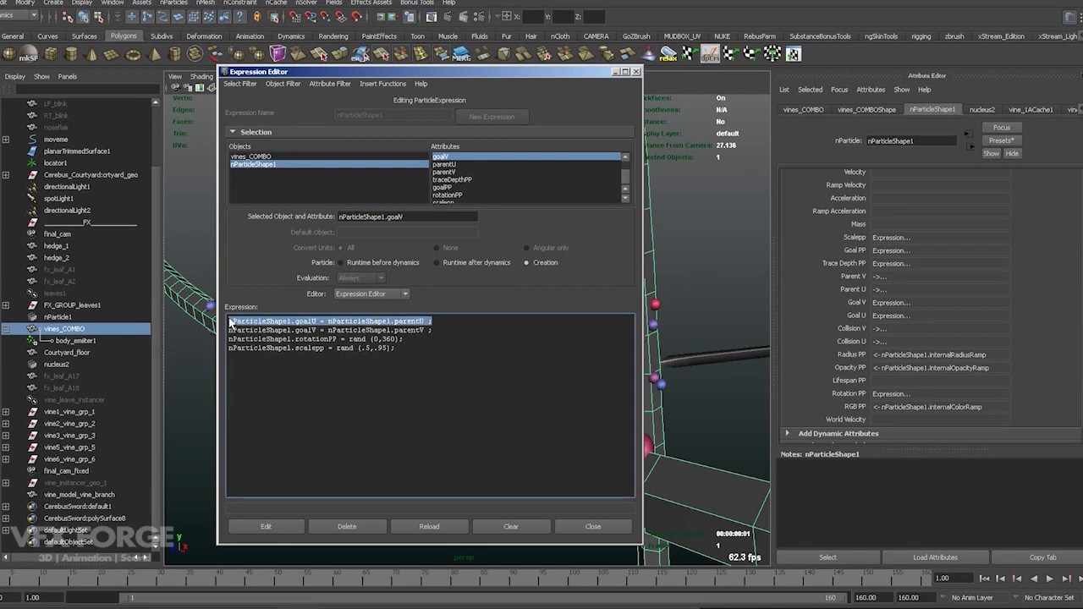
click(432, 329)
drag(431, 332, 228, 321)
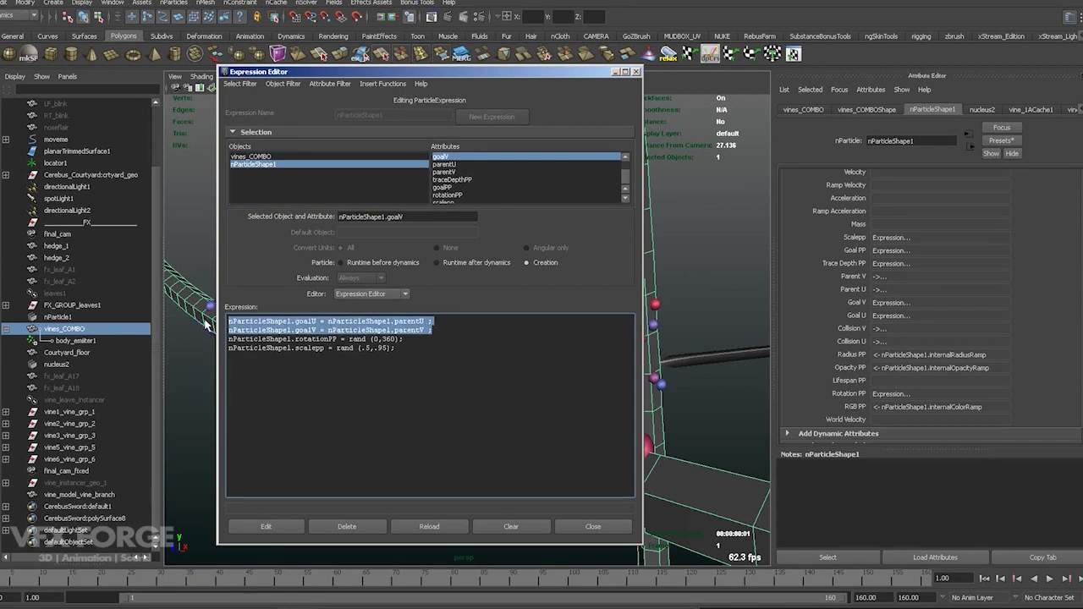
click(419, 335)
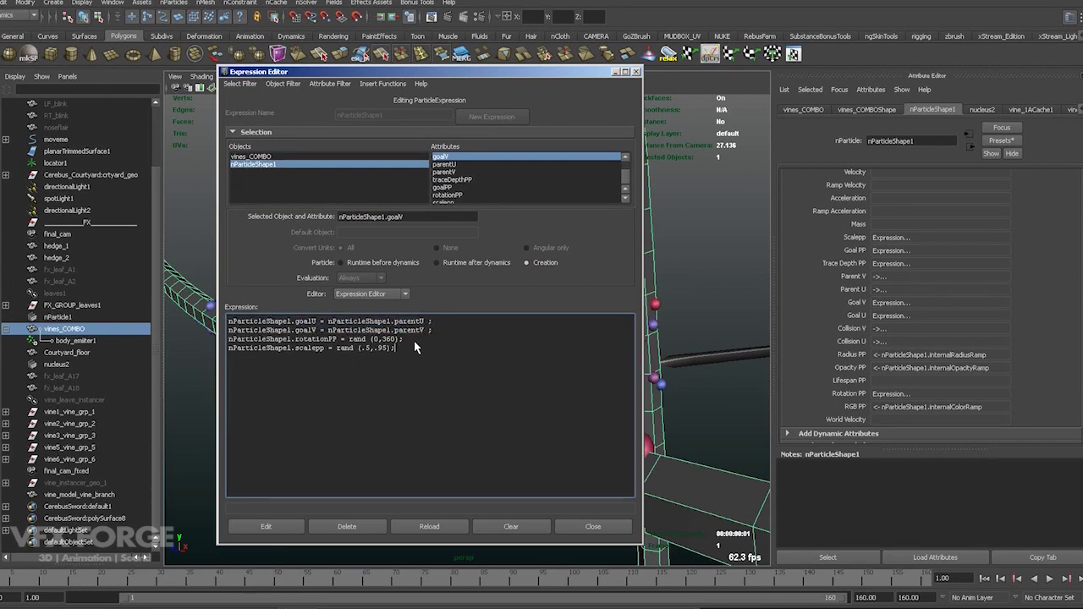
drag(431, 332, 228, 322)
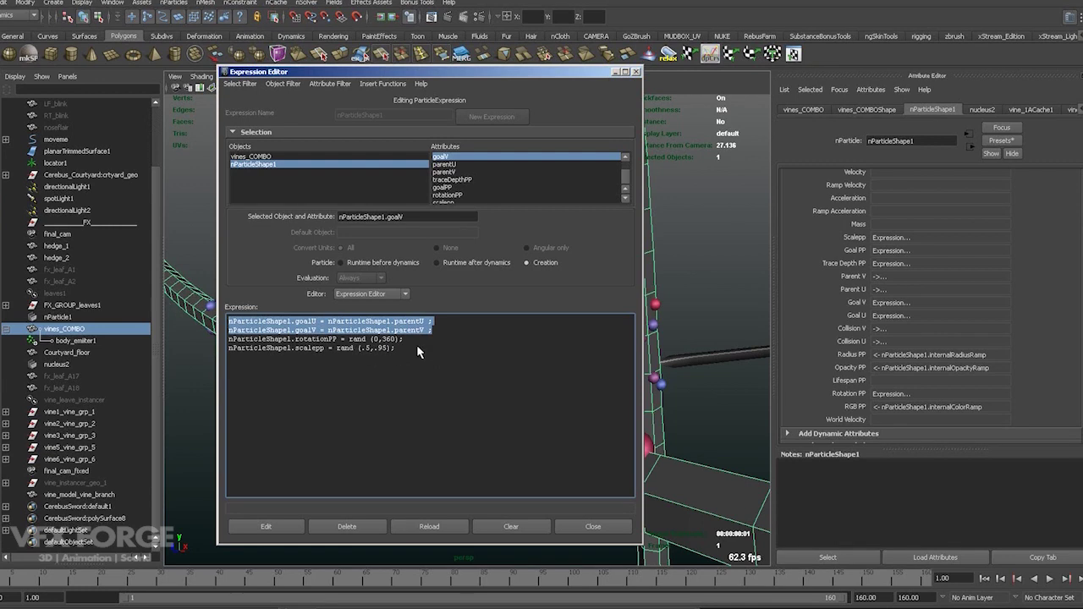
click(462, 326)
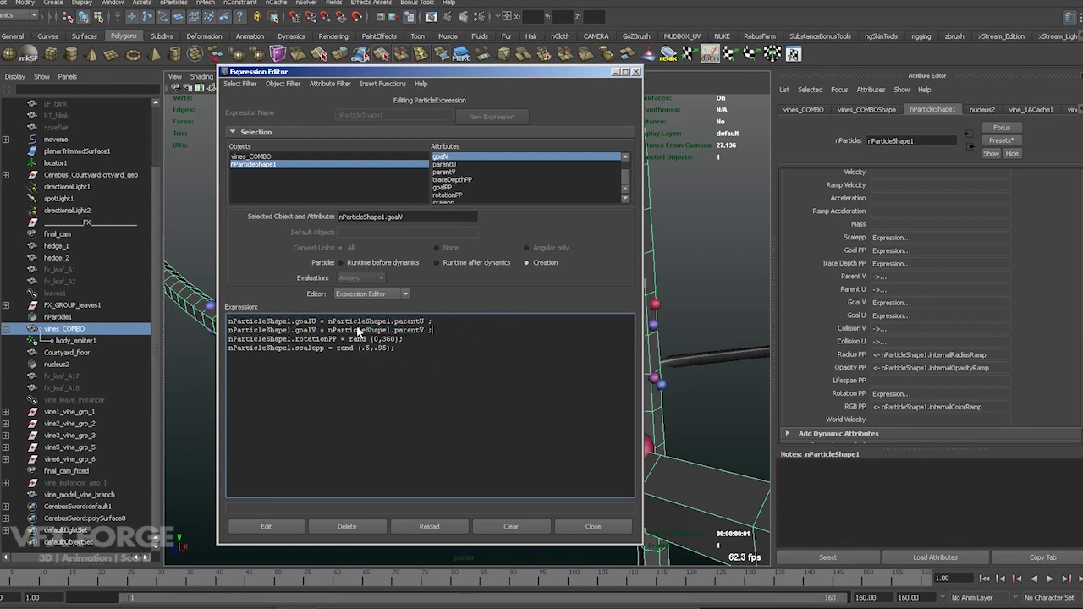
drag(462, 337, 233, 320)
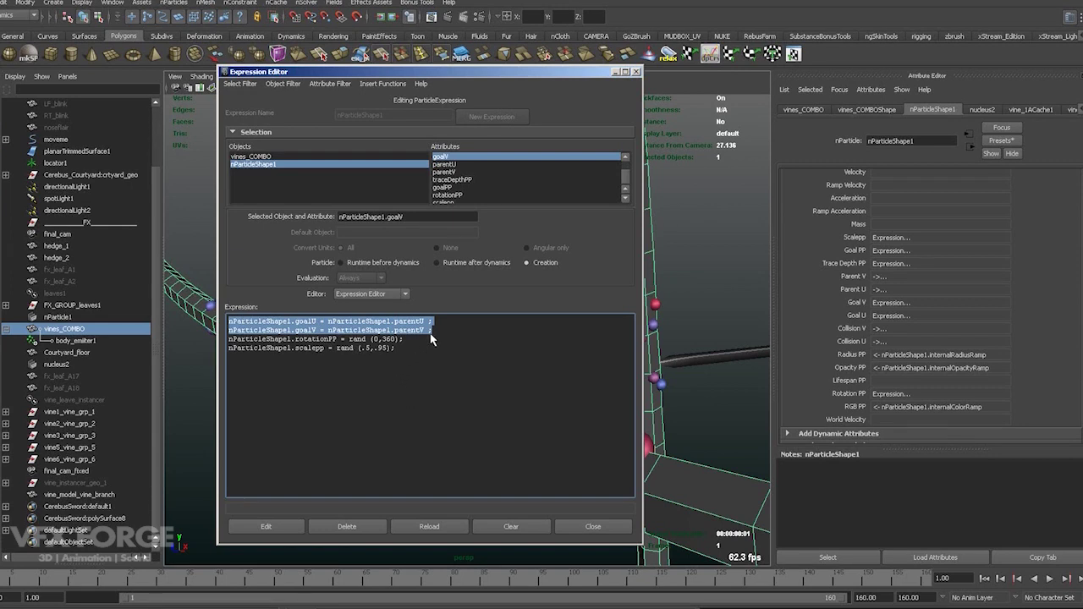
Step: Return to the runtime before dynamics expression and review its collisionU > -1 condition and the goalPP line
click(388, 265)
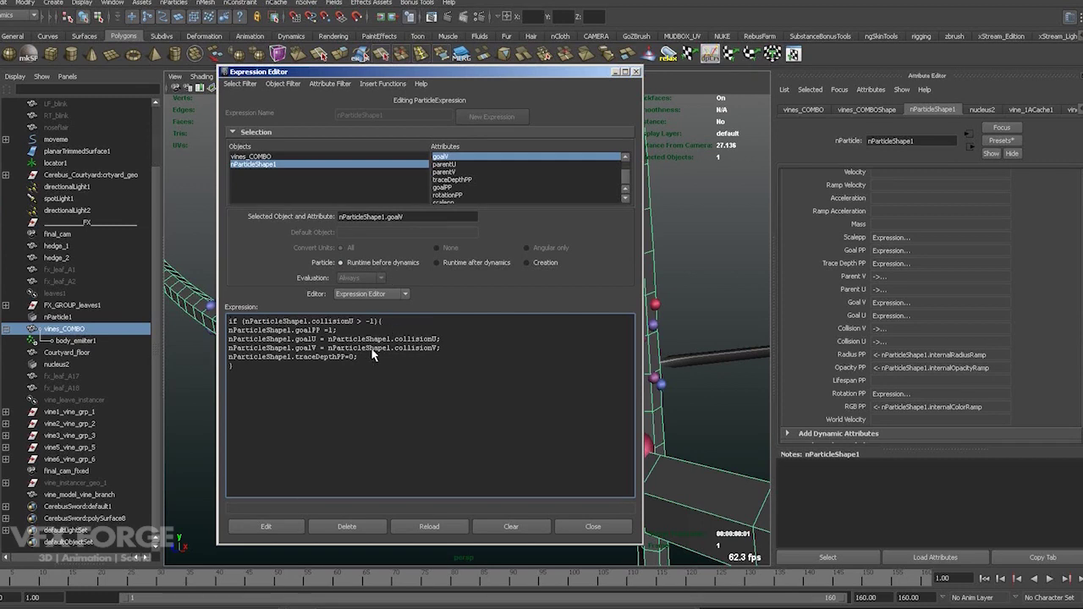
drag(409, 321, 229, 326)
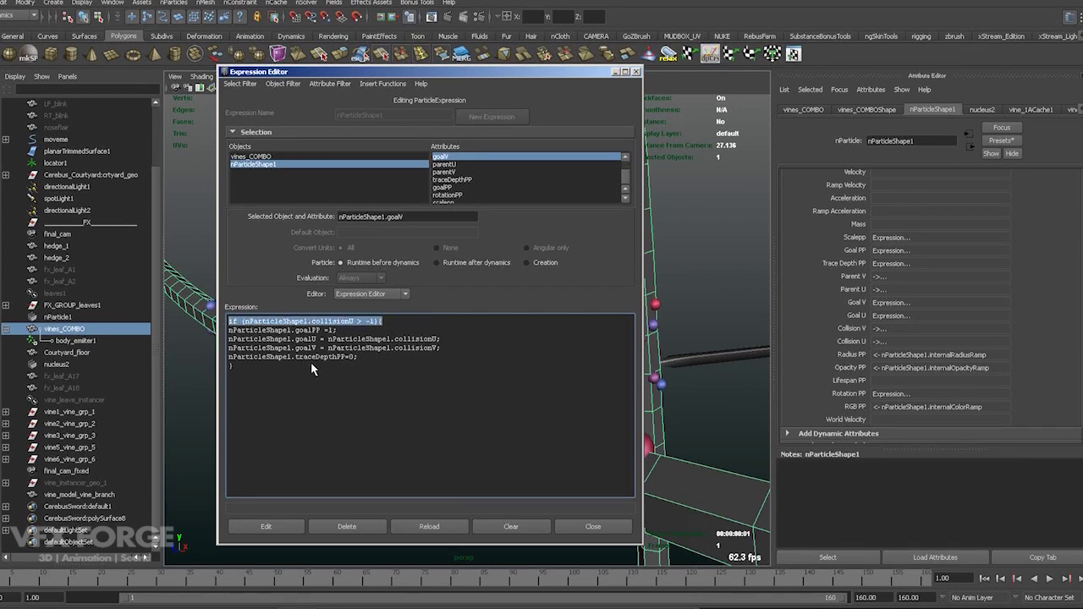
click(378, 363)
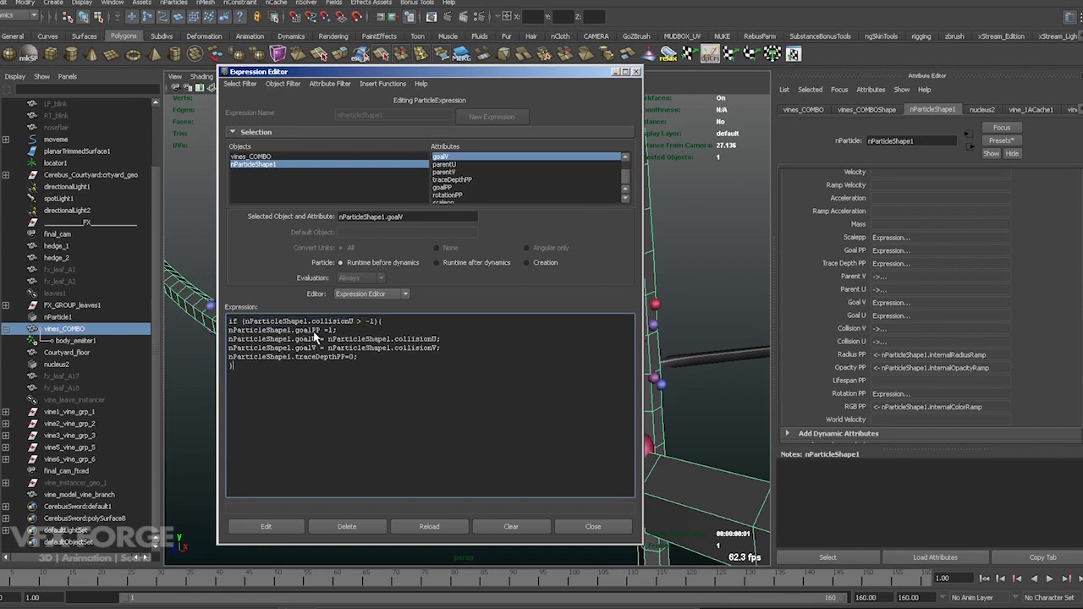
drag(337, 330, 227, 329)
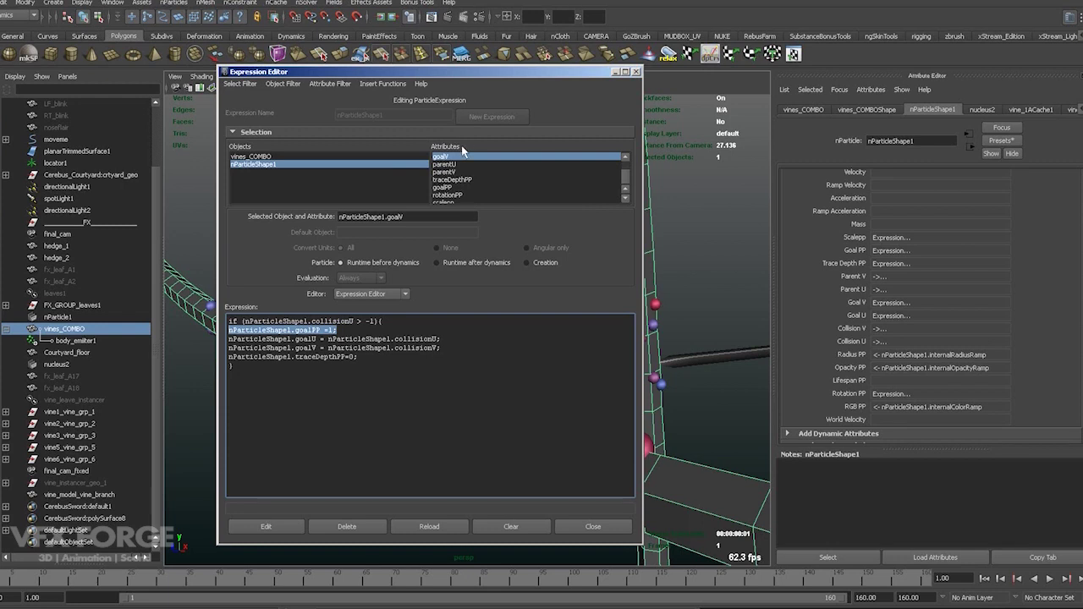
click(381, 369)
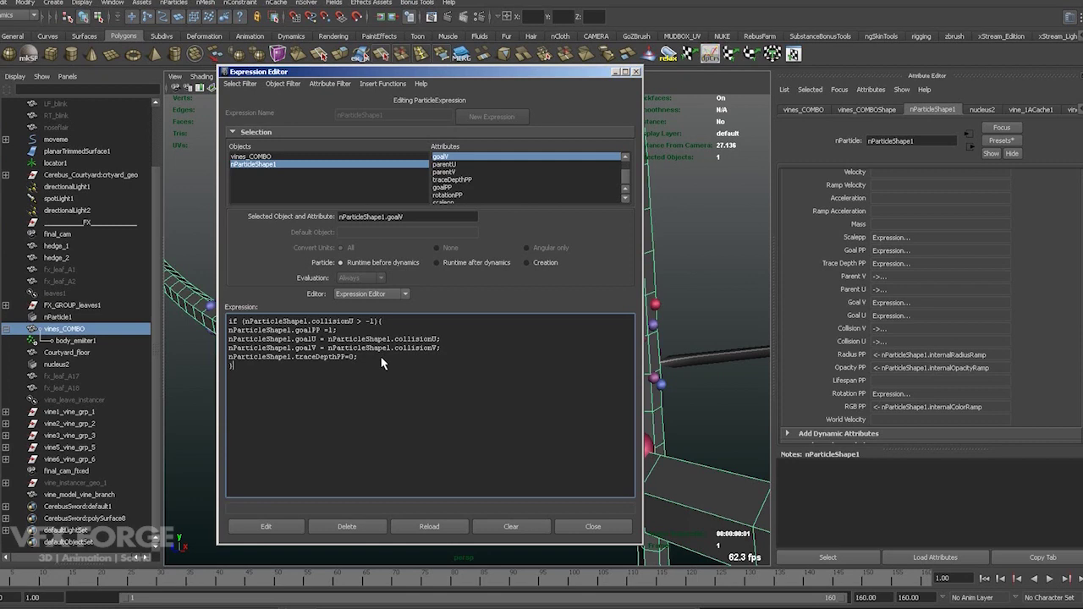
Step: Examine the traceDepthPP=0 line and the closing brace of the runtime before dynamics expression
drag(379, 356, 222, 362)
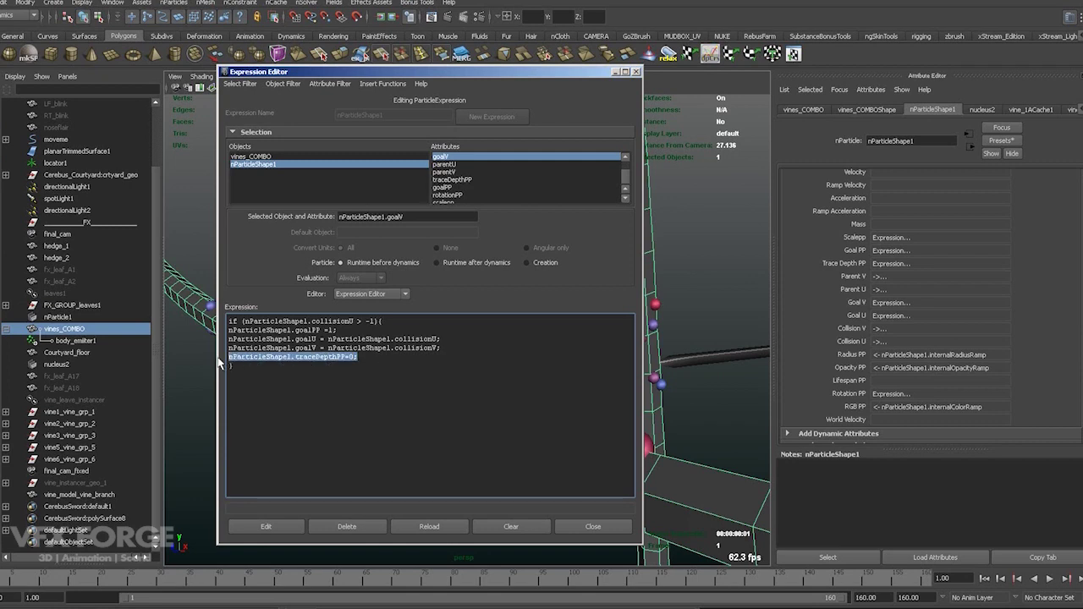
click(358, 359)
drag(358, 358, 219, 352)
click(378, 360)
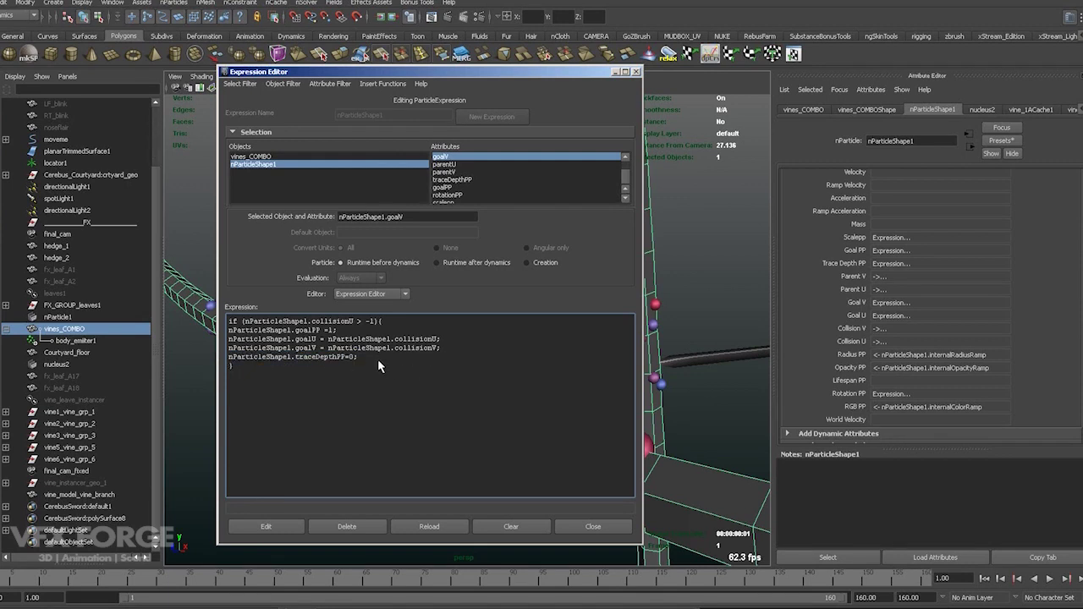
drag(364, 358, 216, 362)
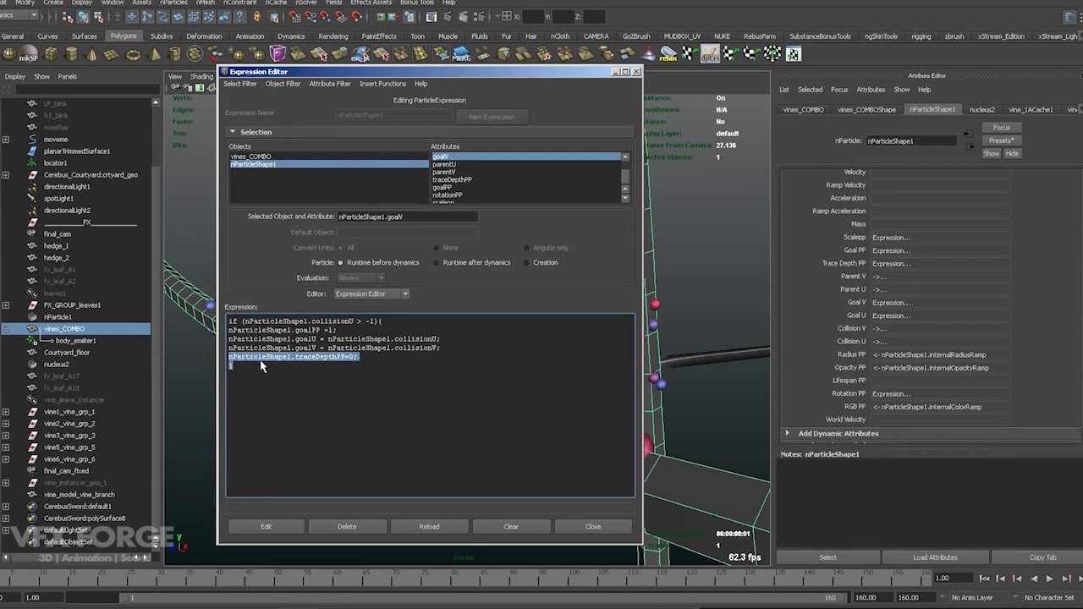
click(280, 367)
drag(365, 355, 229, 361)
click(364, 367)
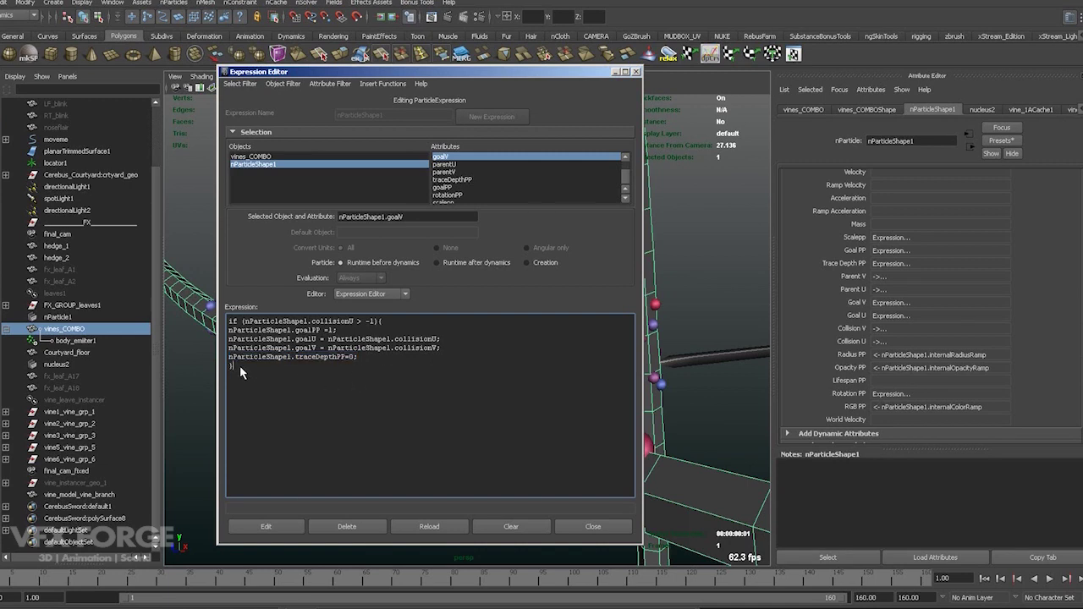
drag(239, 365, 219, 362)
click(399, 364)
drag(372, 362, 225, 356)
click(256, 368)
click(392, 379)
drag(369, 358, 213, 360)
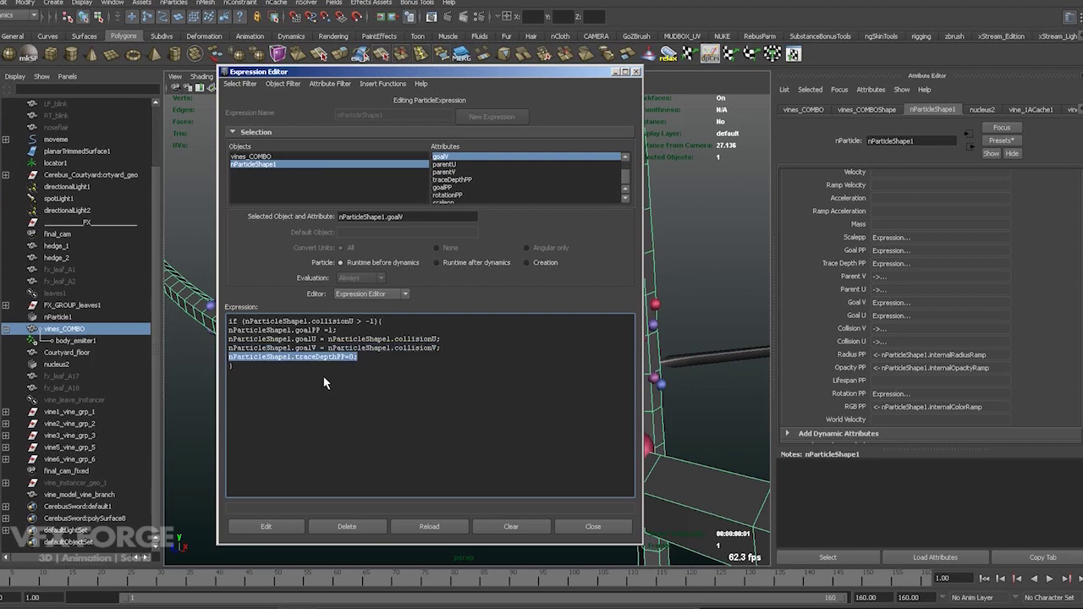
drag(358, 359, 226, 361)
click(376, 381)
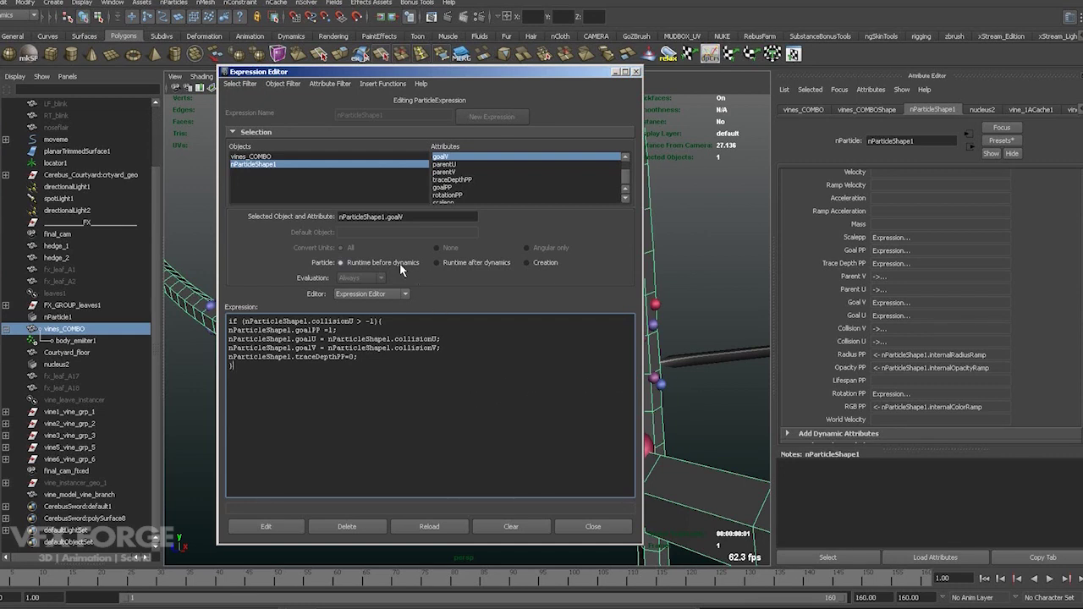
Step: Check the runtime after dynamics option, review the whole runtime before dynamics expression again, and close the Expression Editor
click(437, 262)
click(395, 264)
drag(361, 390, 183, 299)
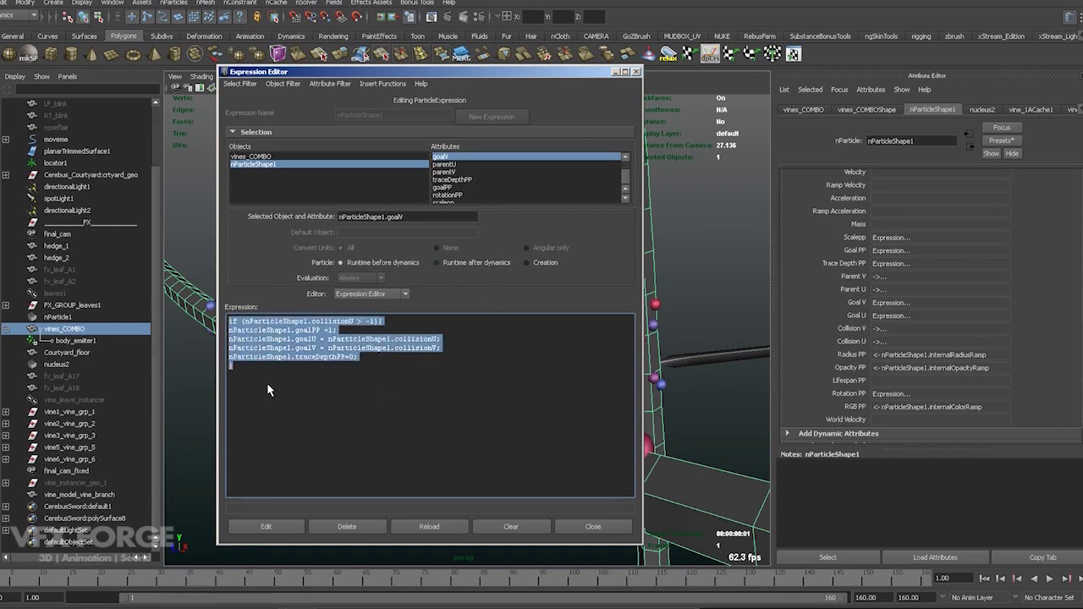
click(267, 384)
mouse_move(252, 365)
mouse_down()
mouse_move(238, 359)
mouse_move(246, 376)
mouse_up()
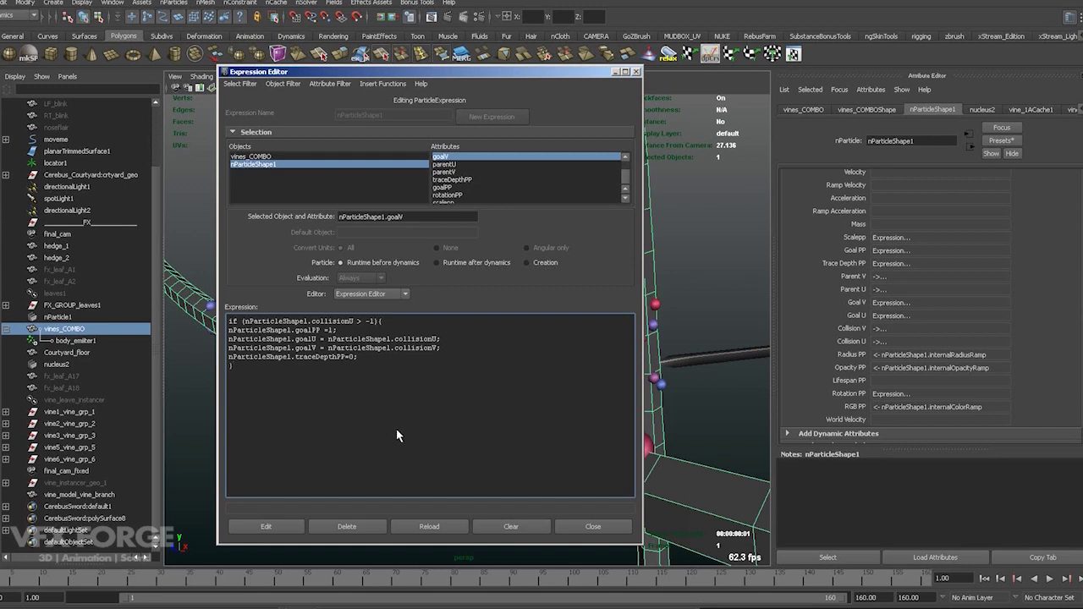
drag(269, 386, 200, 322)
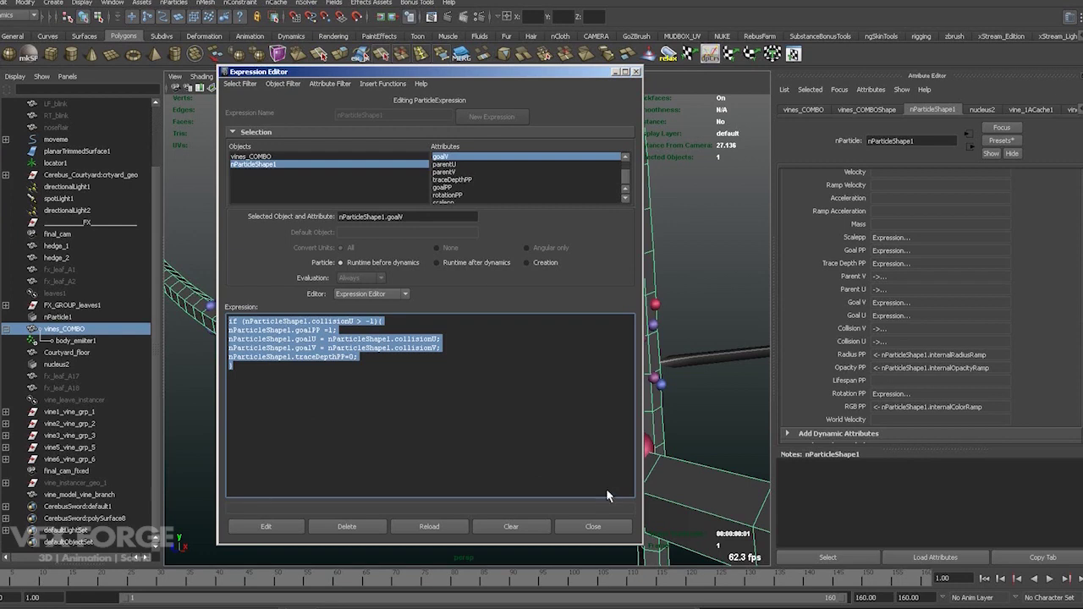
click(242, 391)
drag(266, 387, 191, 294)
click(318, 416)
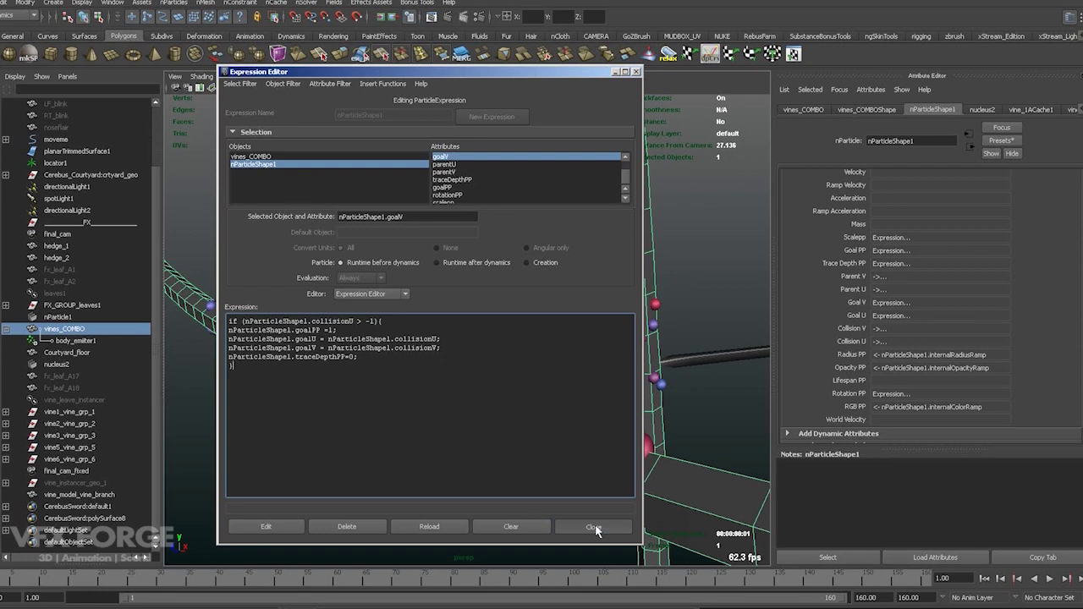
click(594, 529)
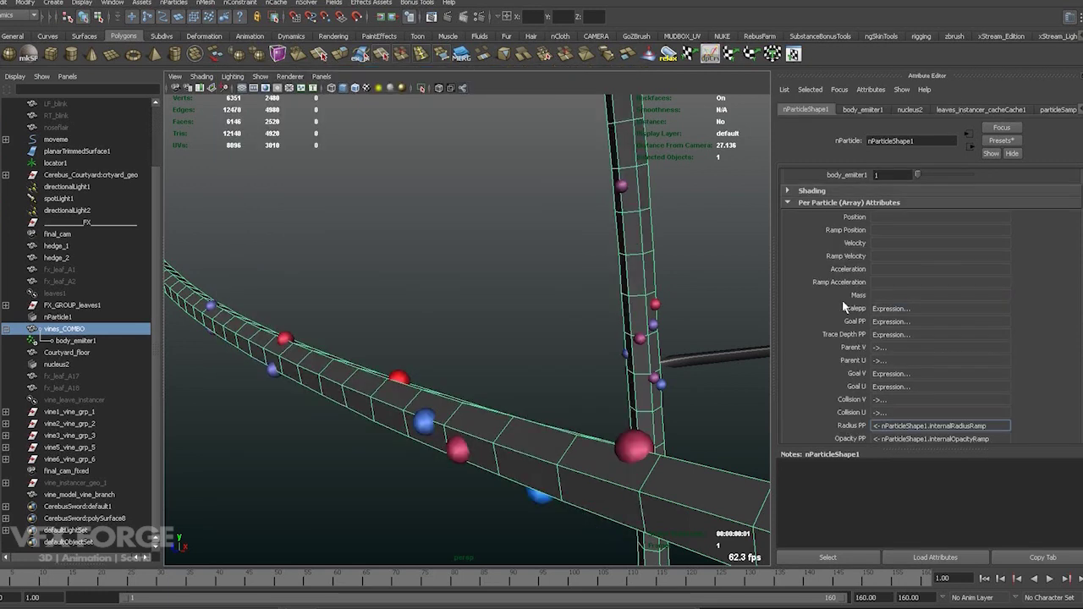
Step: Review nParticleShape1's Goal Weights and Objects settings, and reselect the vines_COMBO mesh to inspect the particles along the vines
scroll(843, 305, down, 5)
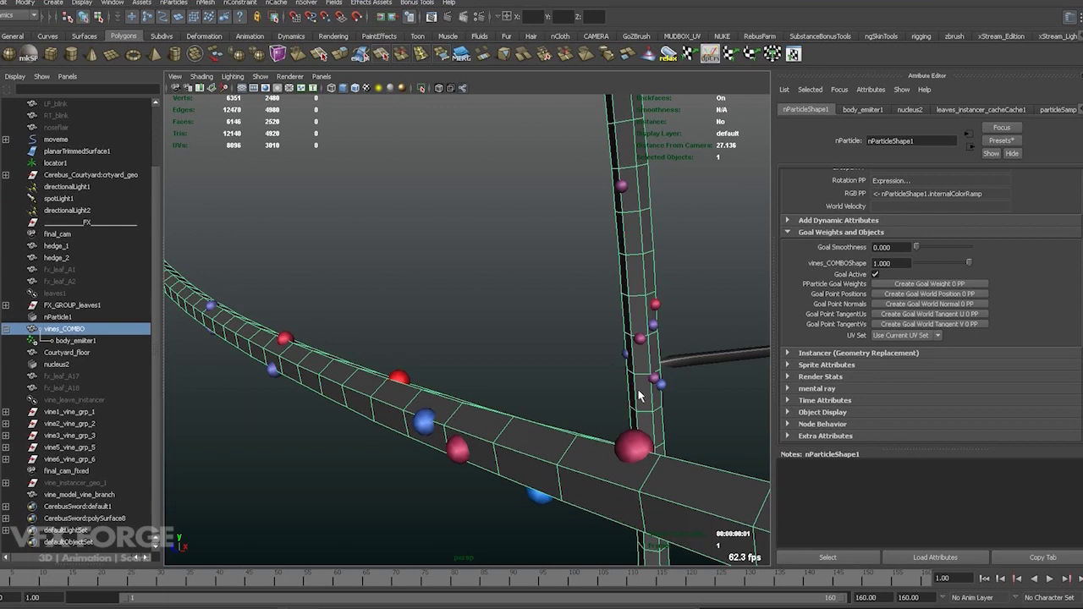
alt+right_drag(638, 394, 619, 386)
click(590, 412)
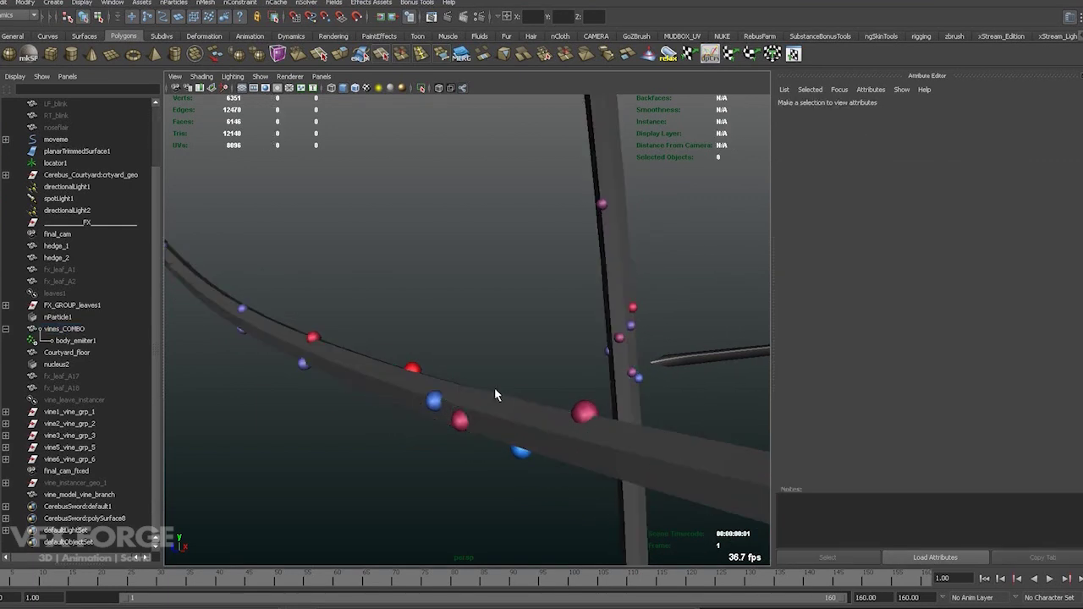
click(310, 346)
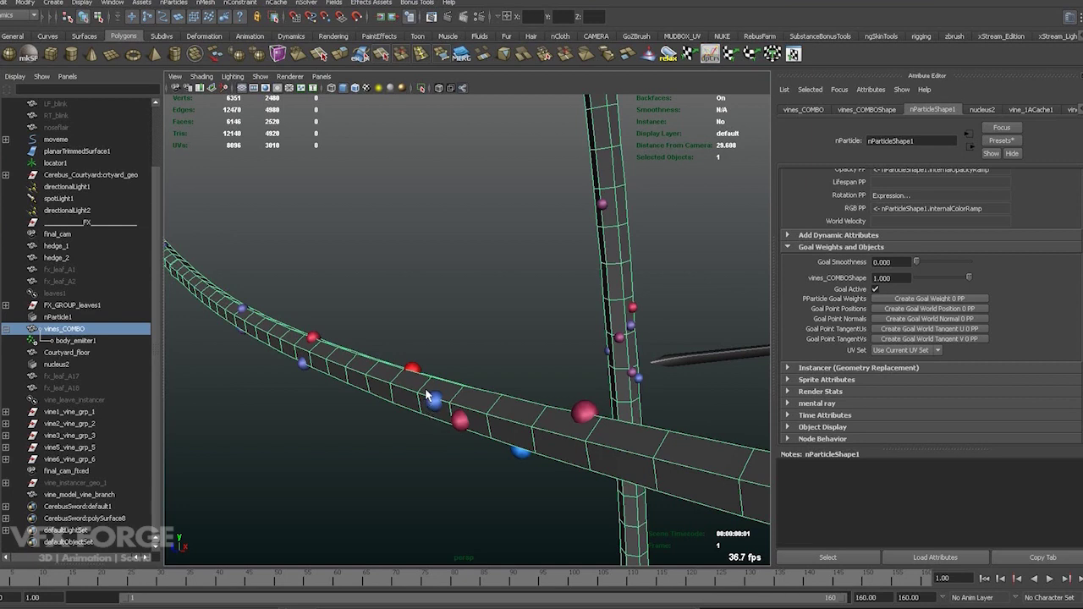
alt+right_drag(553, 452, 471, 400)
alt+middle_drag(472, 400, 504, 438)
scroll(504, 438, down, 2)
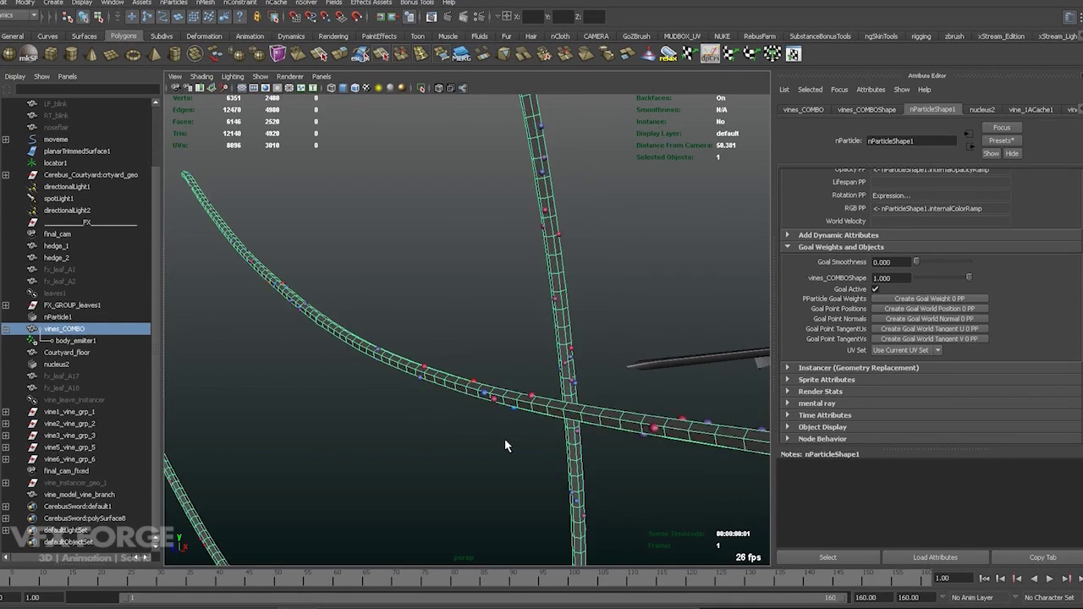
Step: Inspect the particles along the crossing vines and review the vine_1ACache1, nucleus2, vines_COMBOShape and vines_COMBO attributes
alt+right_drag(499, 406, 546, 476)
alt+middle_drag(546, 477, 500, 435)
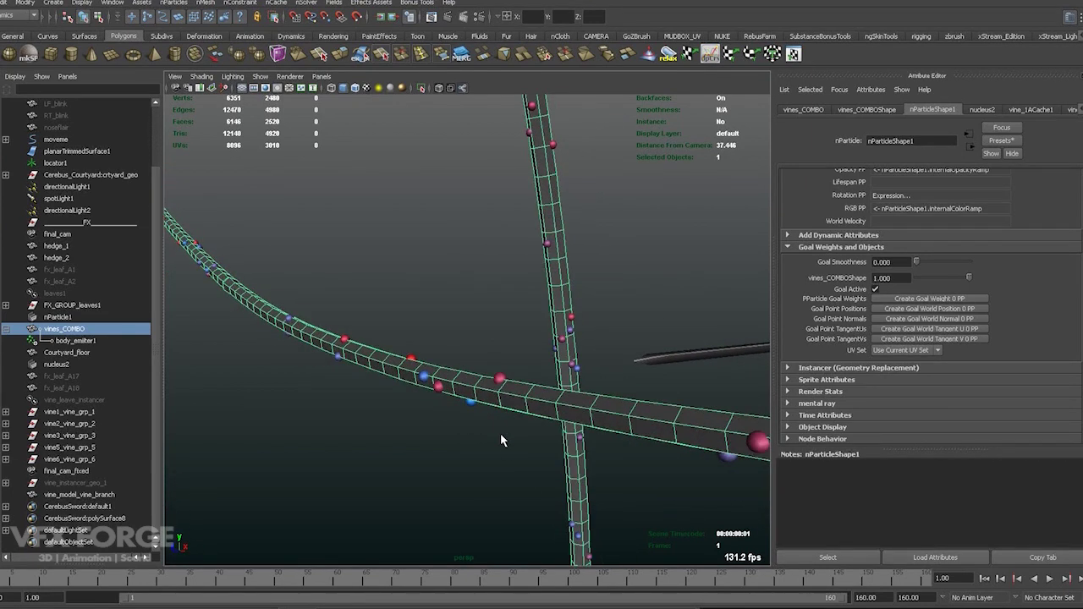
alt+drag(570, 406, 600, 460)
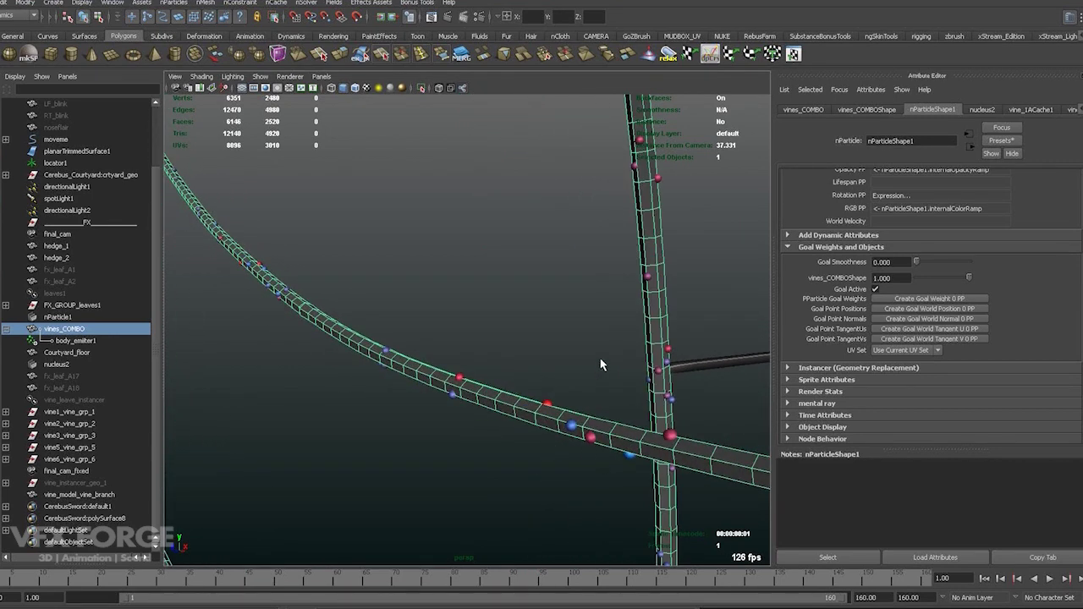
click(1045, 110)
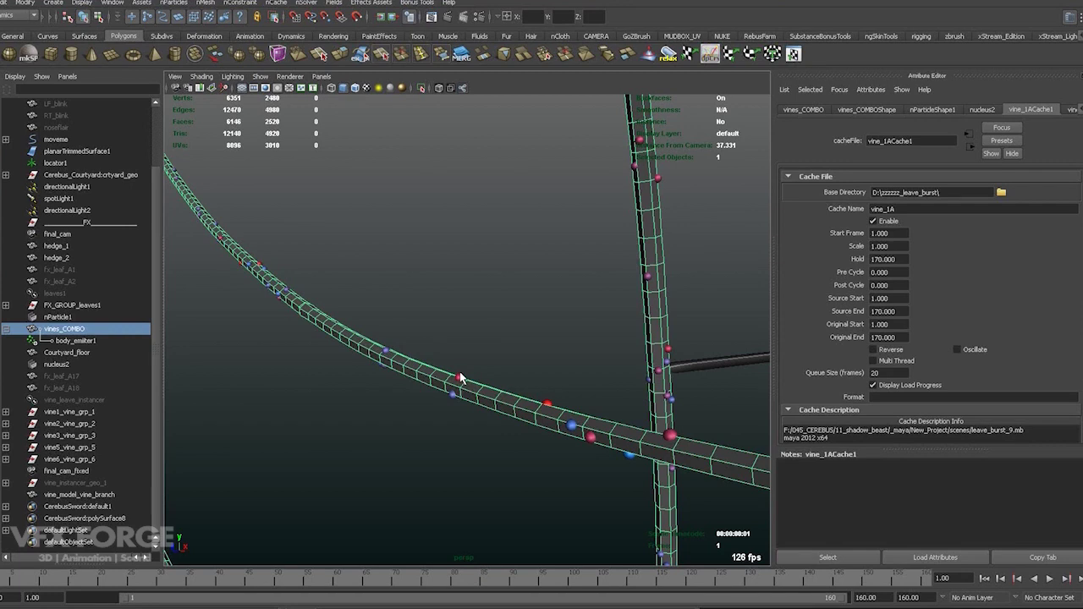
scroll(464, 377, down, 5)
scroll(465, 377, up, 5)
click(981, 109)
click(866, 109)
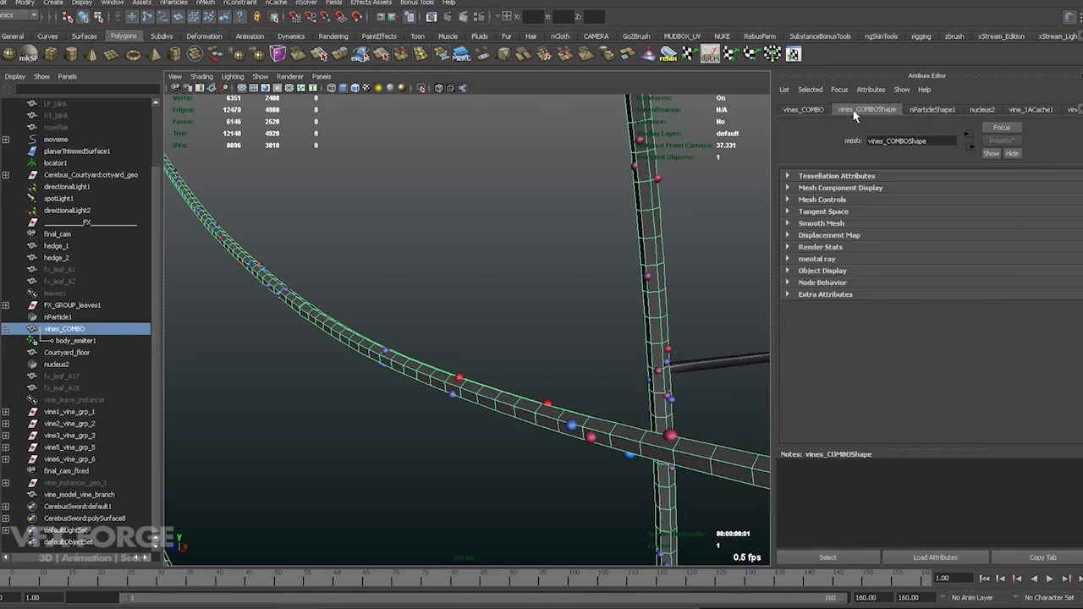
click(803, 109)
alt+right_drag(677, 332, 579, 441)
scroll(577, 441, up, 3)
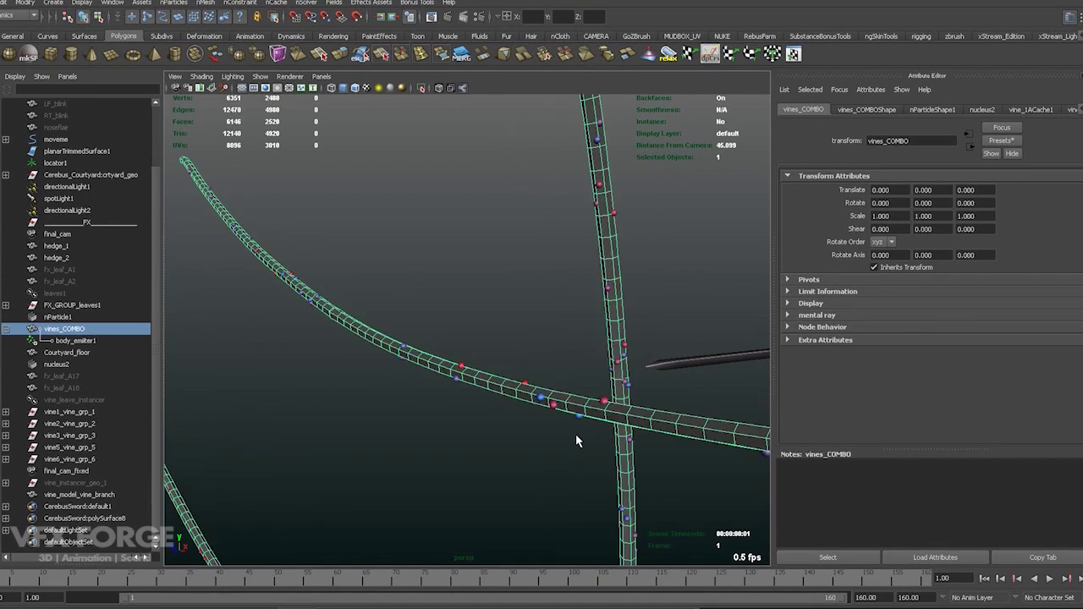
Step: Show the hidden vine_leave_instancer and frame its instanced leaves and branches on the vines
click(85, 483)
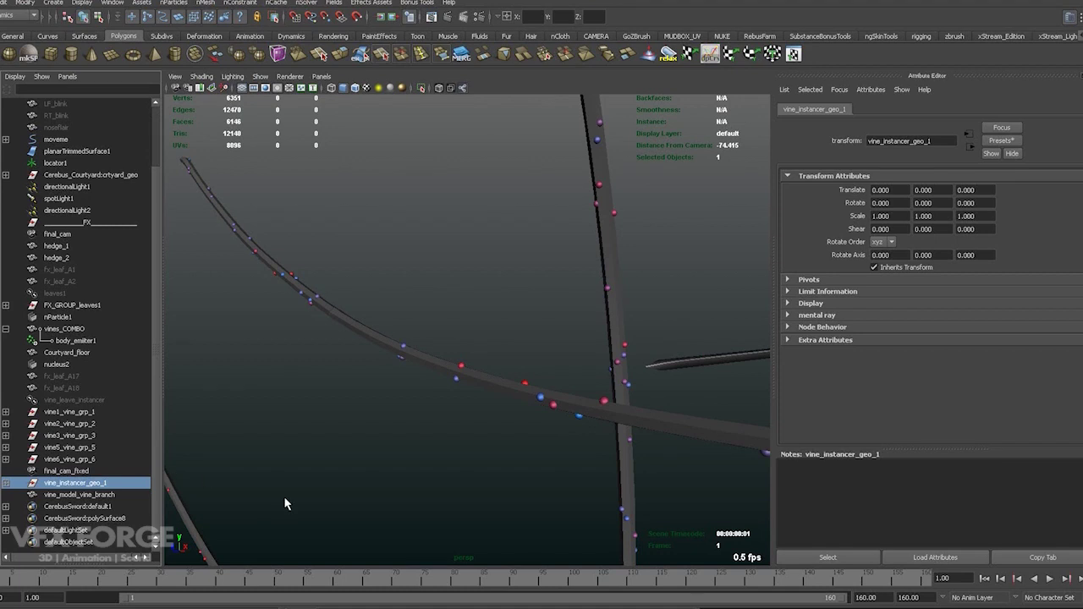
click(86, 401)
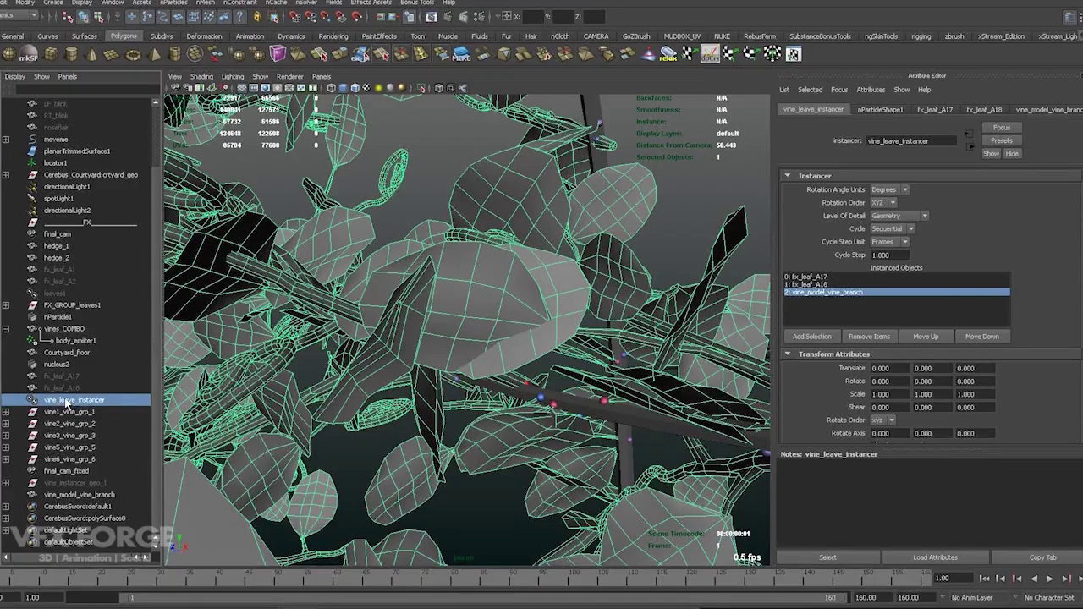
key(f)
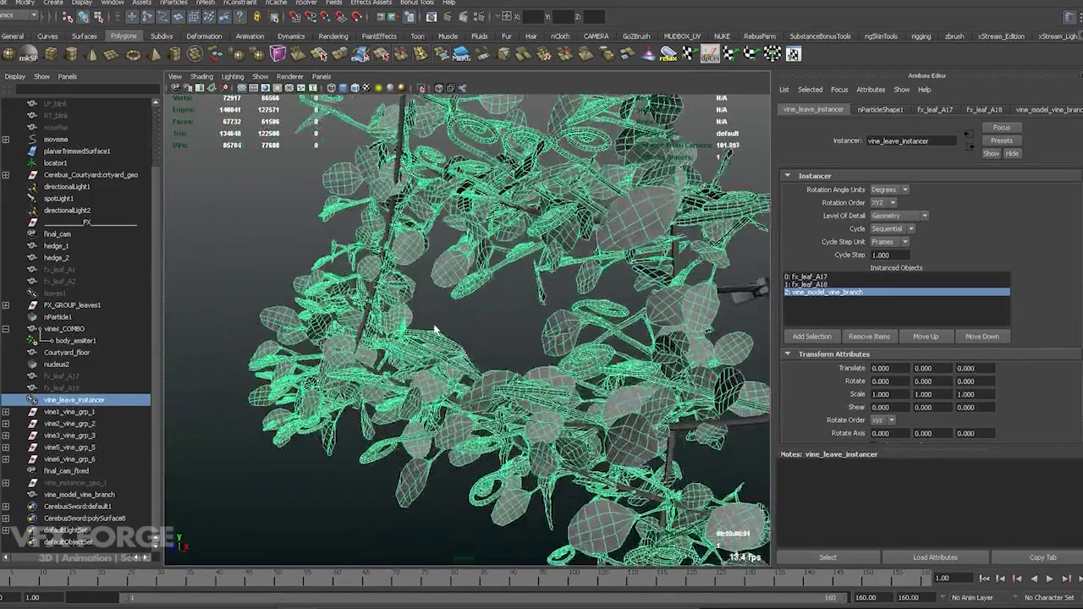
alt+right_drag(434, 330, 445, 329)
Step: Clear the selection, play the animation and scrub to frame 37 to examine how the instanced leaves follow the vines
click(481, 329)
alt+drag(537, 336, 383, 307)
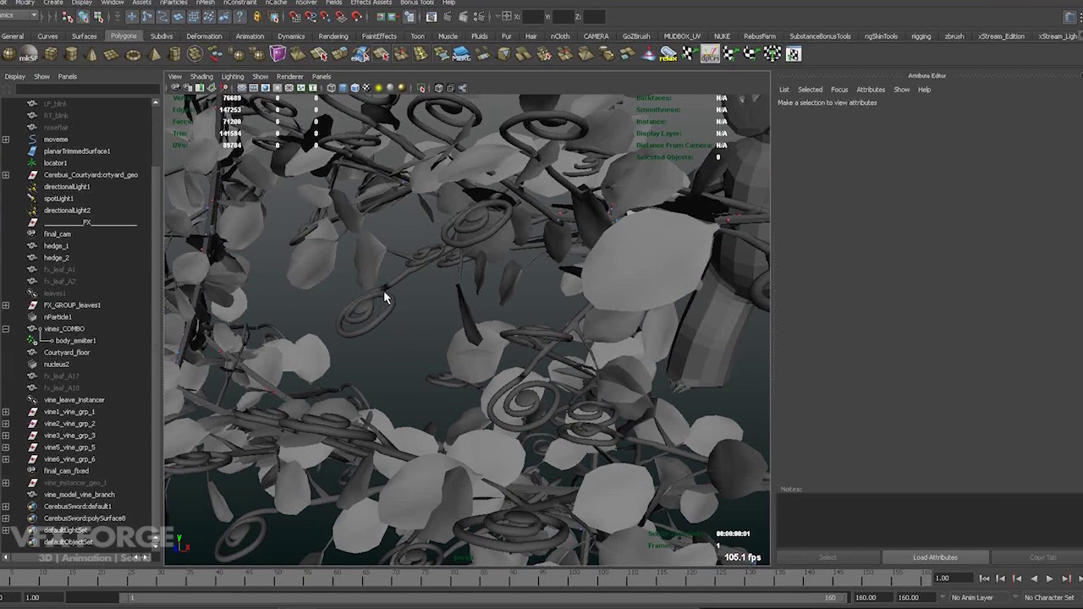
scroll(389, 300, down, 6)
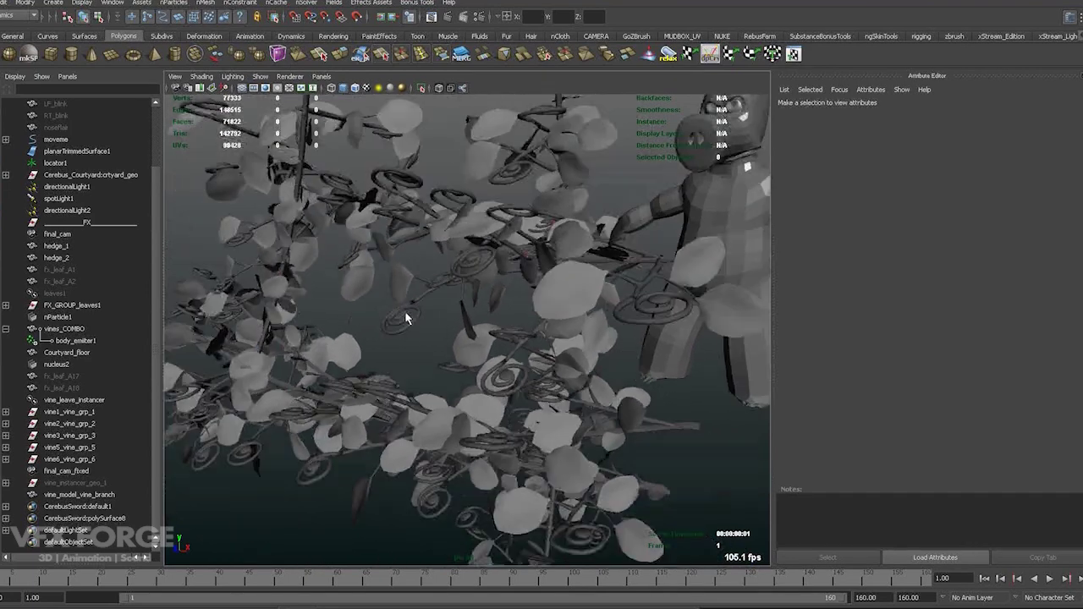
key(alt+v)
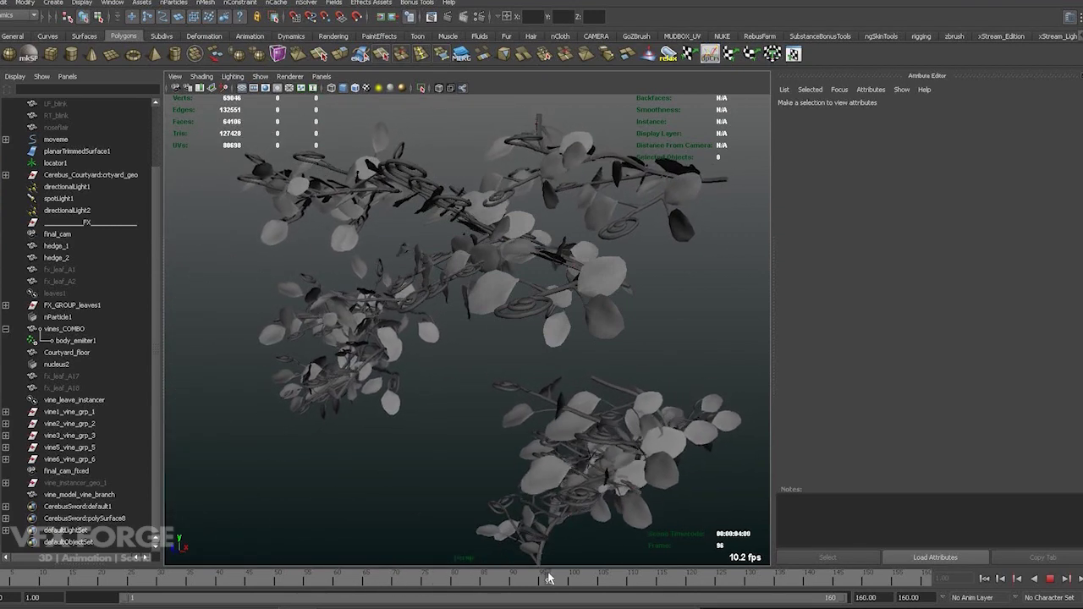
drag(565, 577, 202, 577)
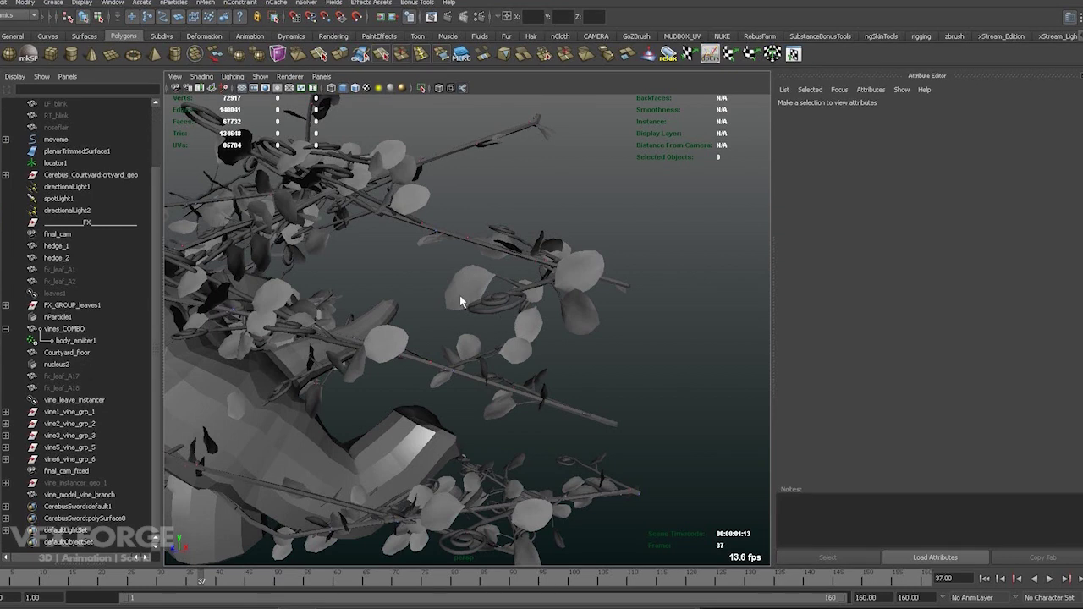
Step: Review nucleus2's attributes and inspect the bare particles at frame 4, checking vines_COMBO and body_emitter1 as well
click(50, 363)
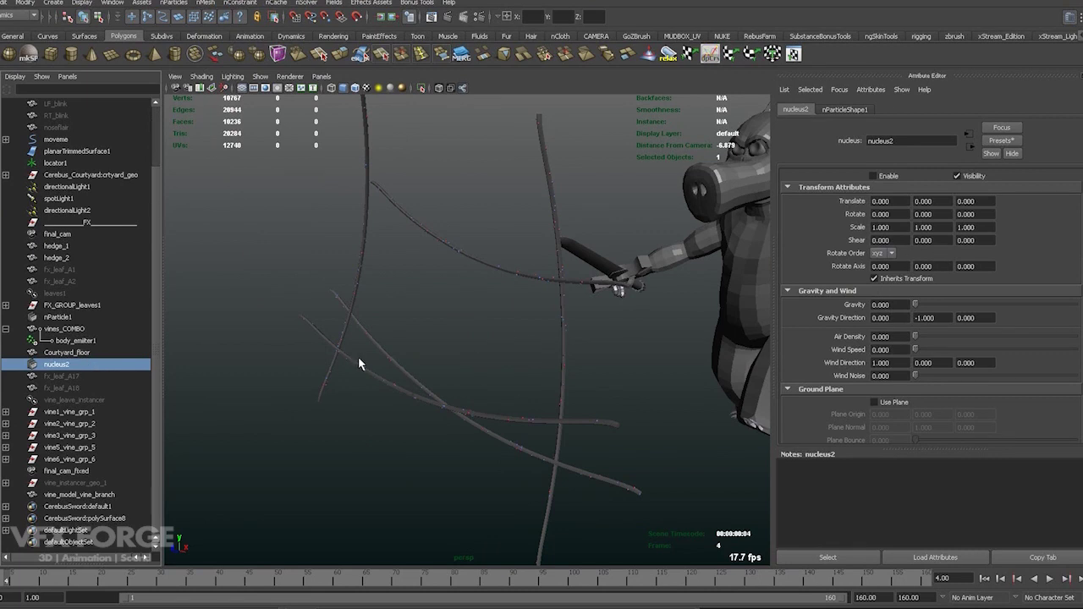
alt+right_drag(600, 256, 665, 397)
alt+drag(665, 396, 512, 441)
alt+right_drag(481, 329, 551, 437)
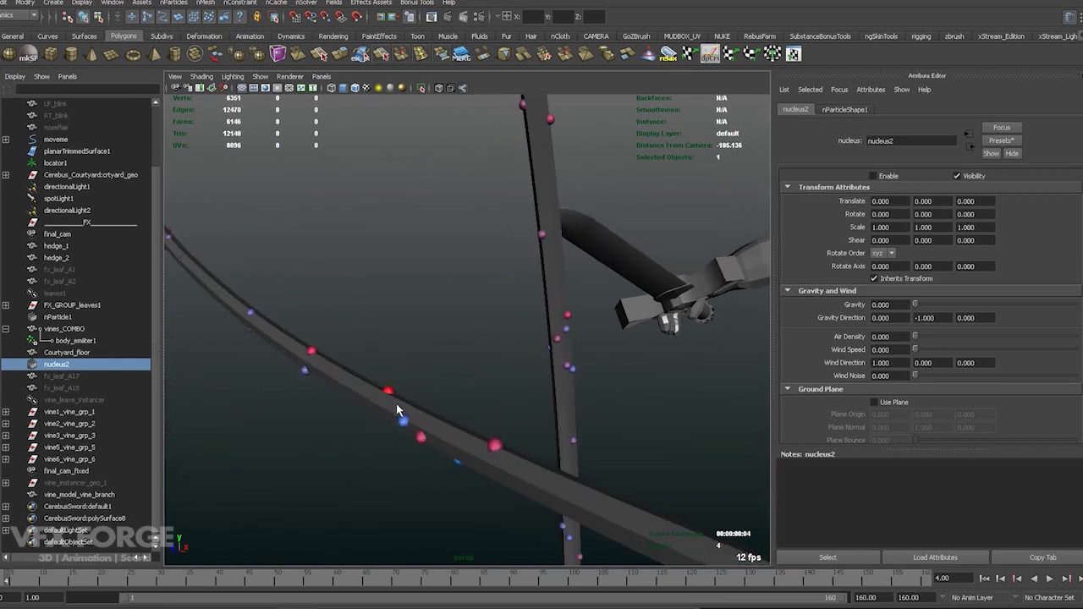
click(398, 411)
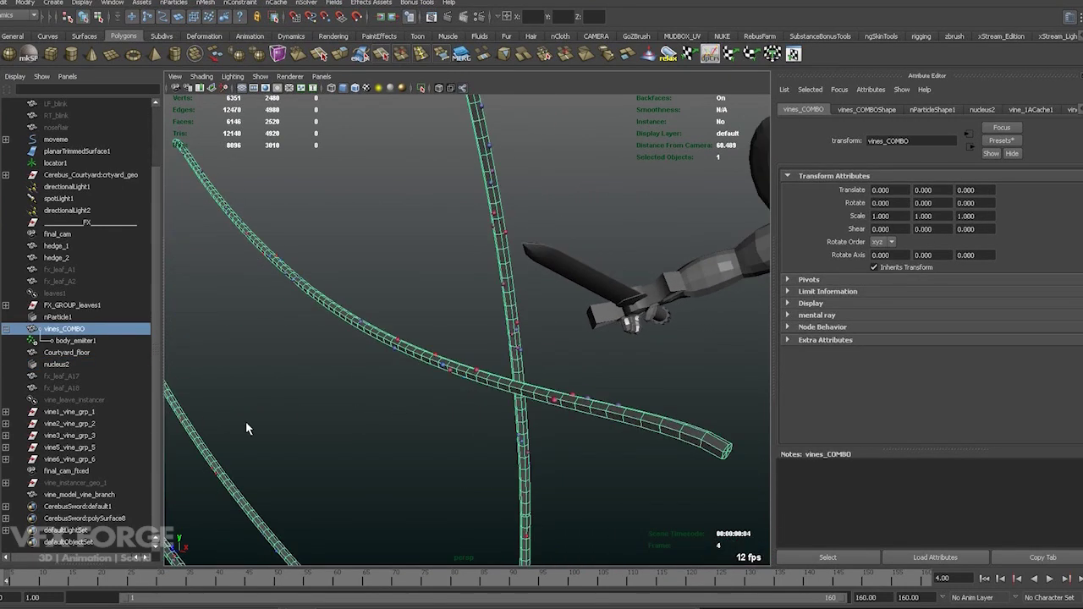
click(92, 341)
click(74, 366)
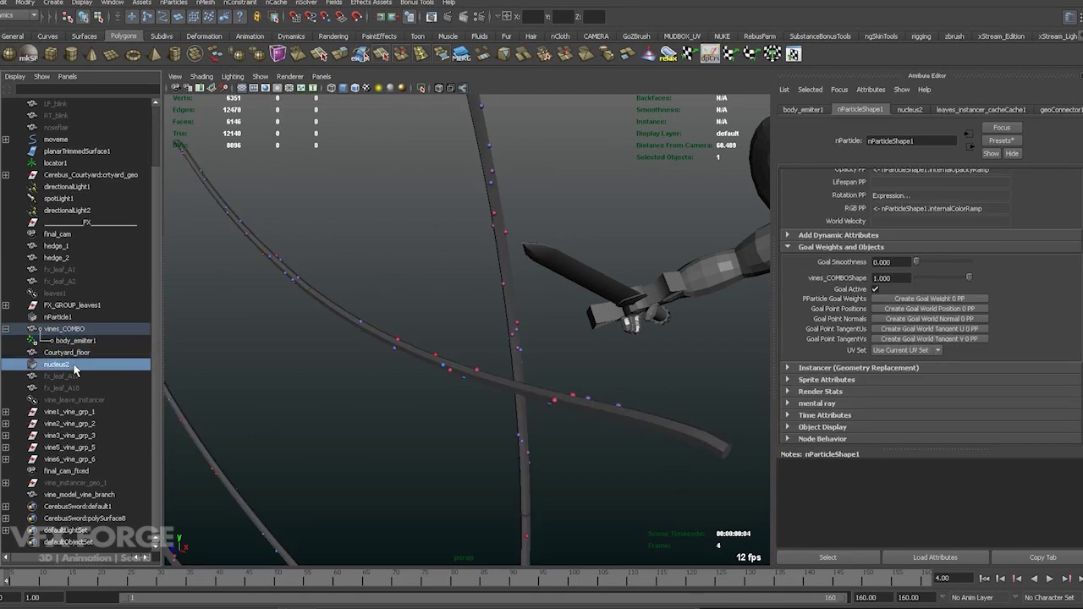
Step: Examine nucleus2's Gravity setting together with the particles held along the vine surfaces
click(893, 308)
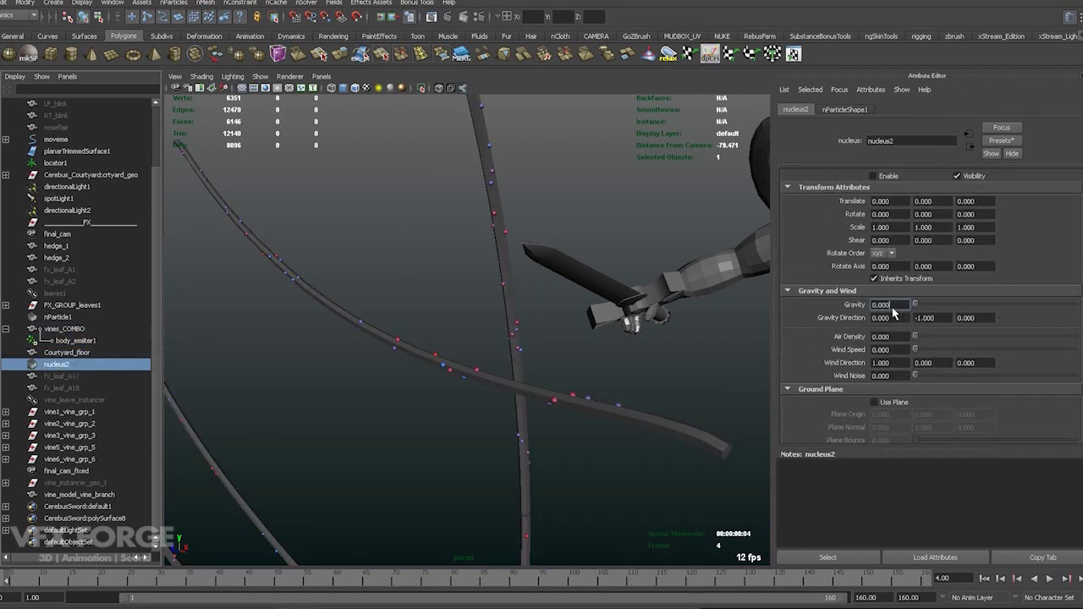
double_click(890, 306)
alt+drag(517, 379, 571, 355)
alt+drag(510, 419, 496, 380)
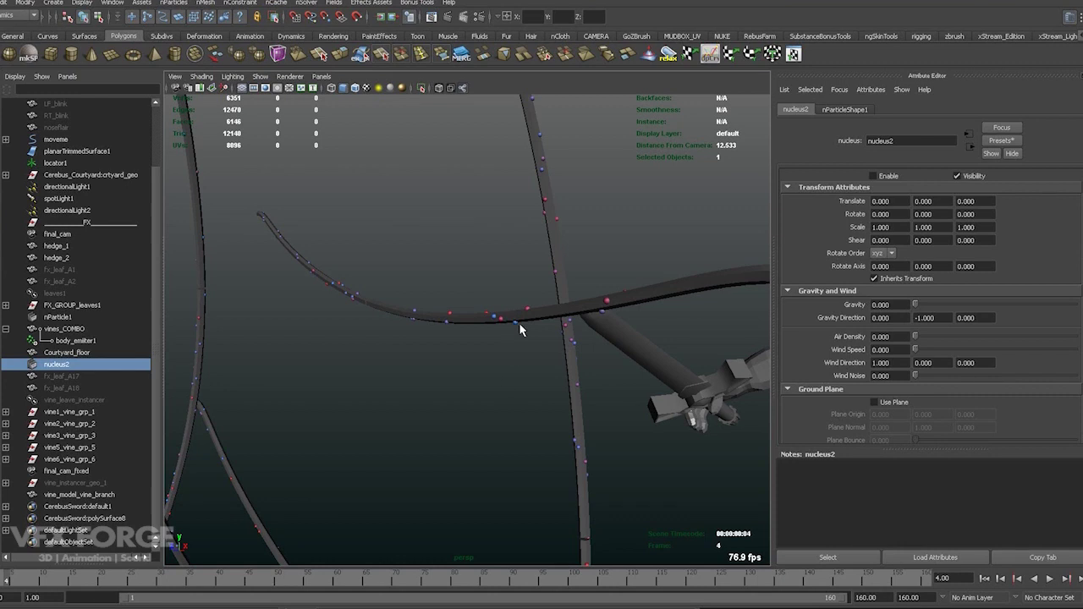
alt+drag(457, 413, 656, 405)
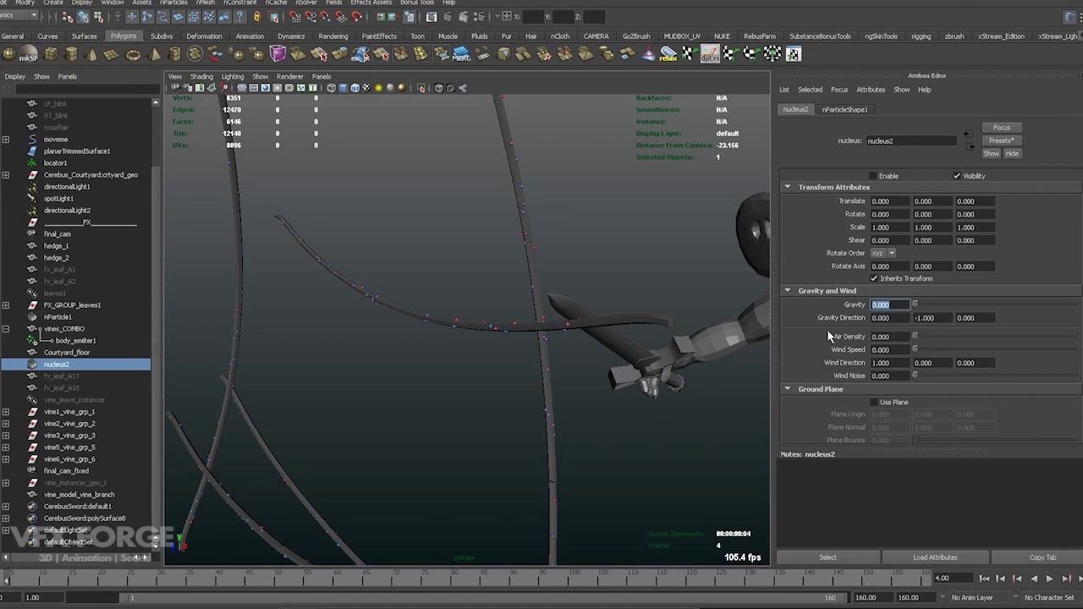
alt+drag(471, 389, 494, 408)
alt+right_drag(499, 349, 578, 426)
alt+drag(578, 425, 558, 410)
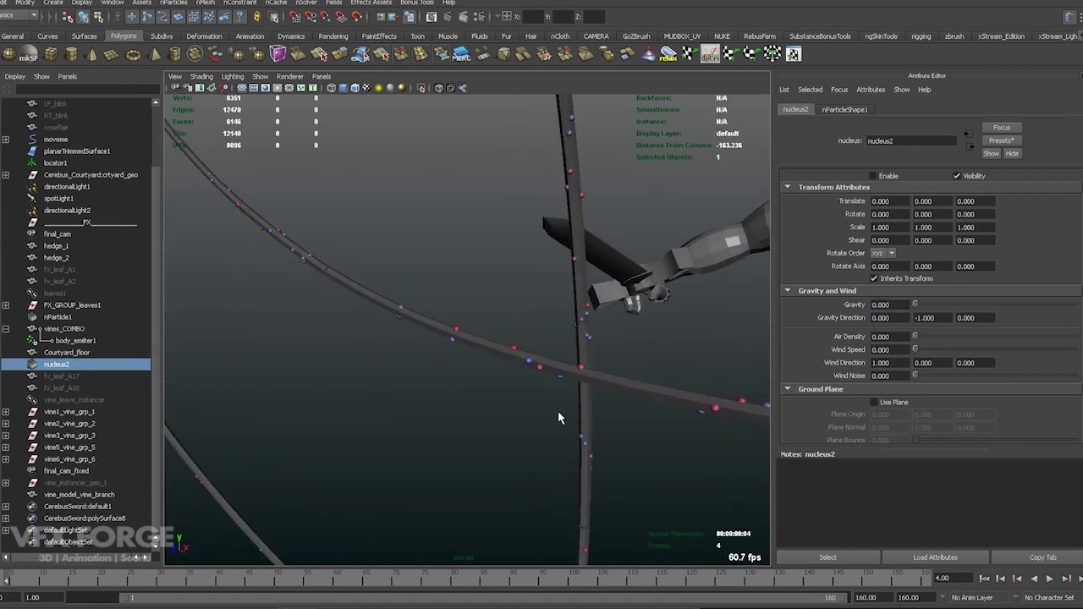
click(884, 305)
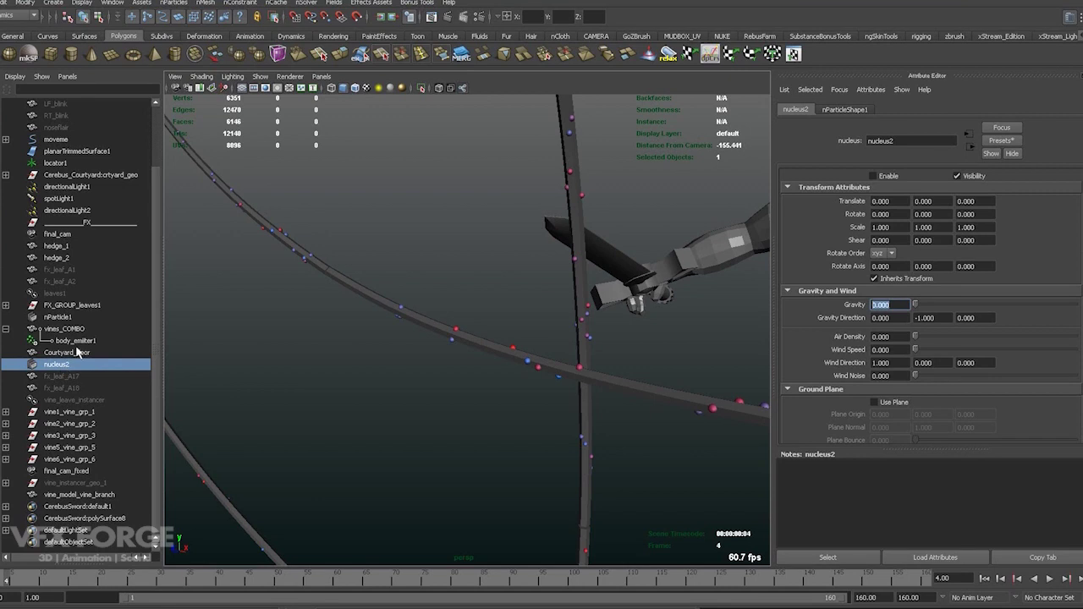
Step: Review nParticleShape1's goal weights and its Instancer (Geometry Replacement) general, rotation and cycle options
click(843, 109)
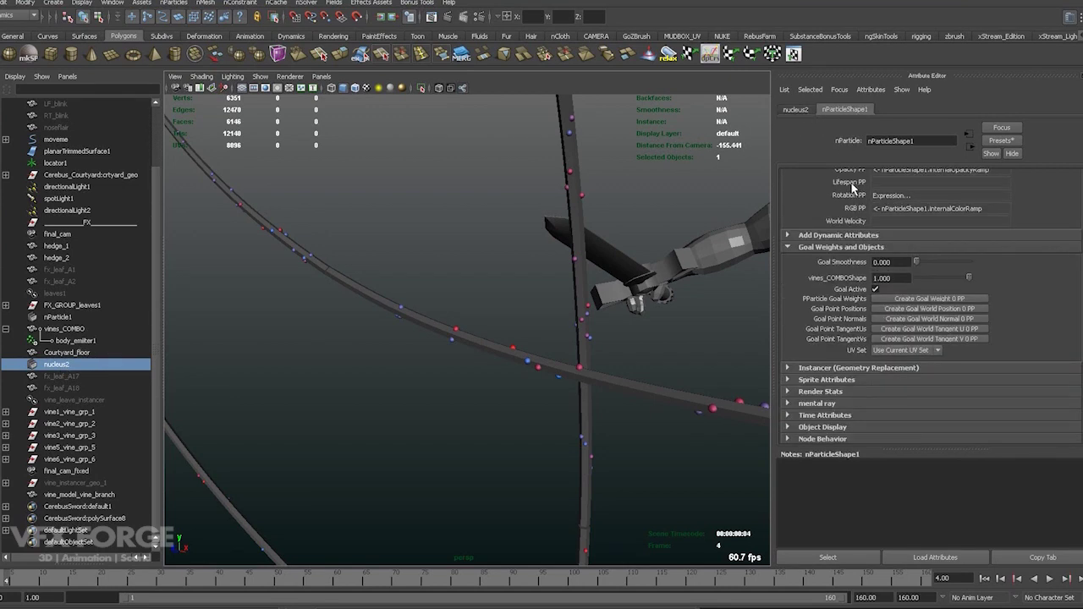
scroll(866, 285, down, 1)
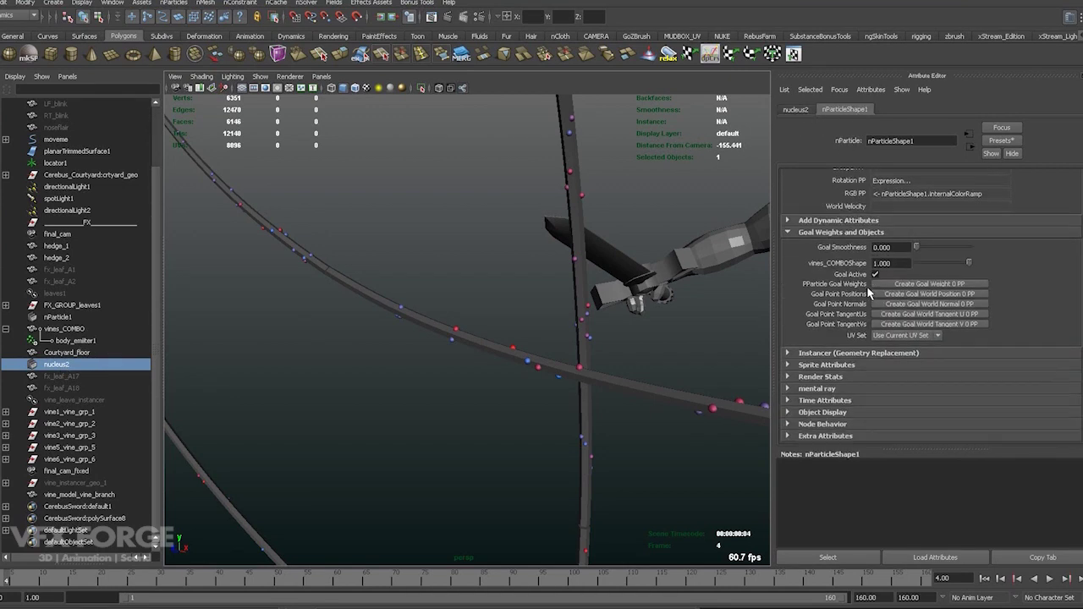
click(815, 354)
scroll(816, 357, down, 5)
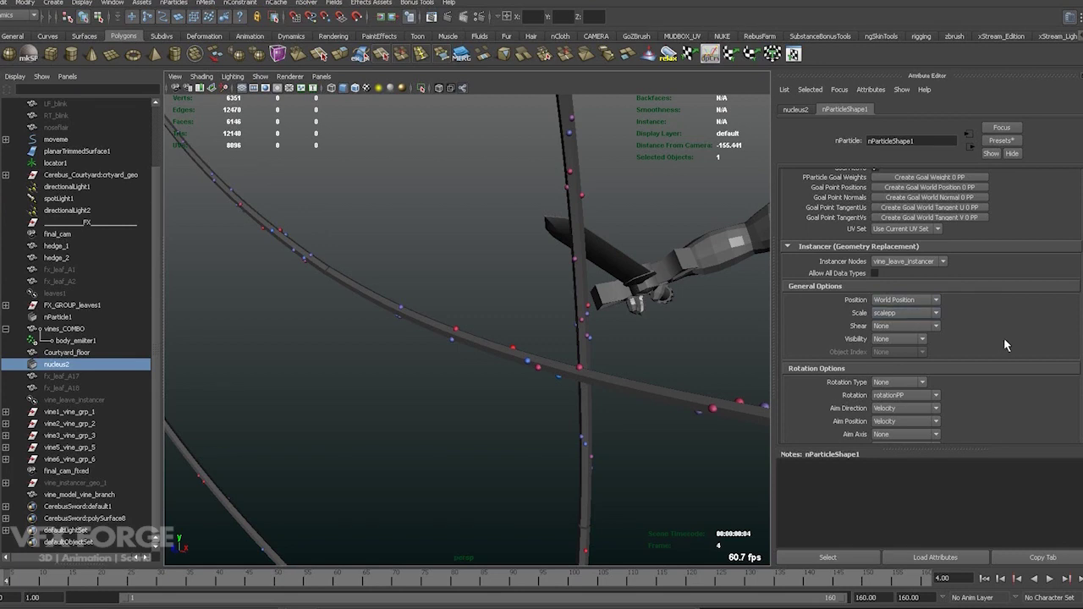
scroll(1003, 337, down, 2)
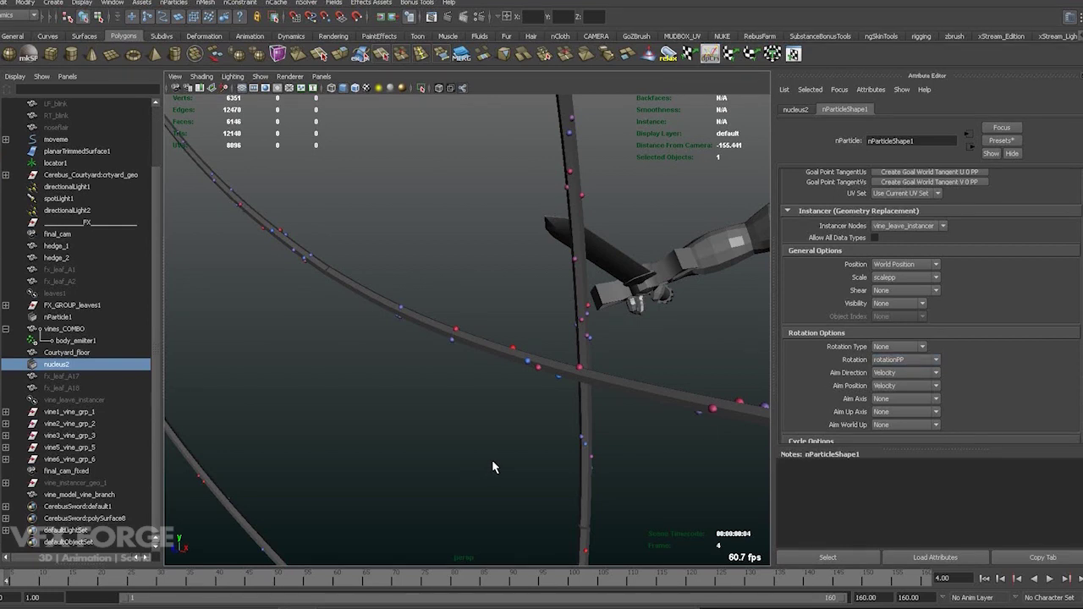
scroll(1055, 332, down, 5)
scroll(1055, 333, up, 11)
scroll(1056, 332, down, 12)
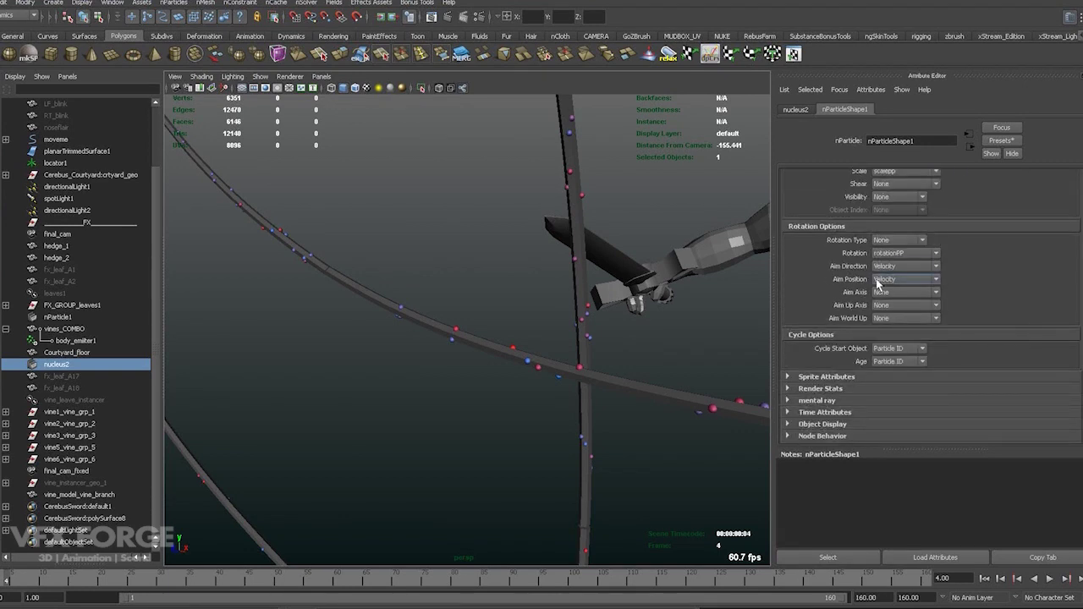
Step: Set Aim Direction and Aim Position to None in nParticleShape1's instancer rotation options
click(890, 267)
click(900, 277)
click(900, 279)
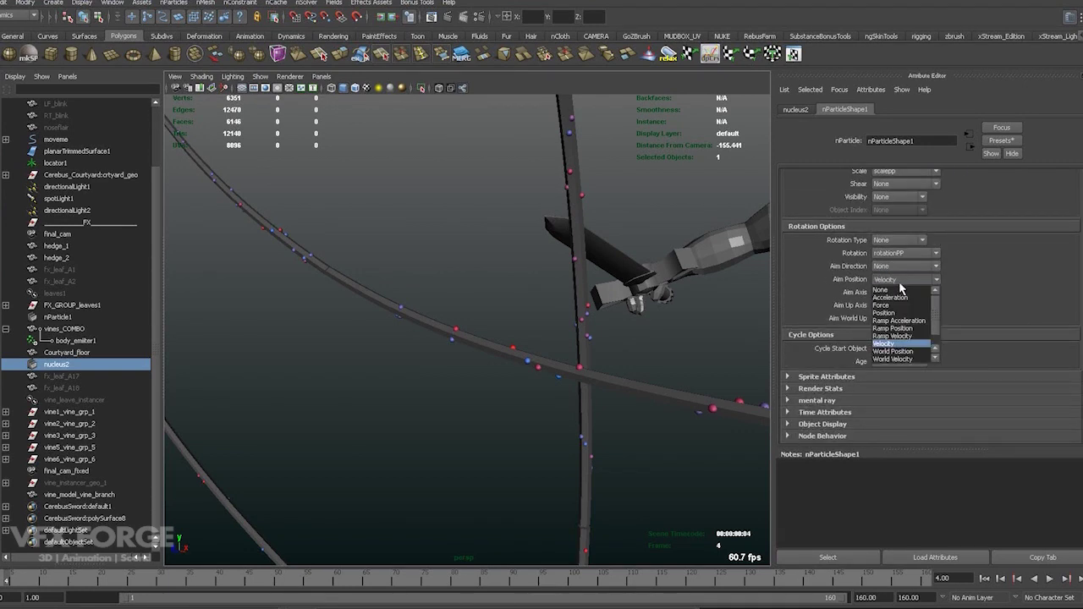
click(898, 292)
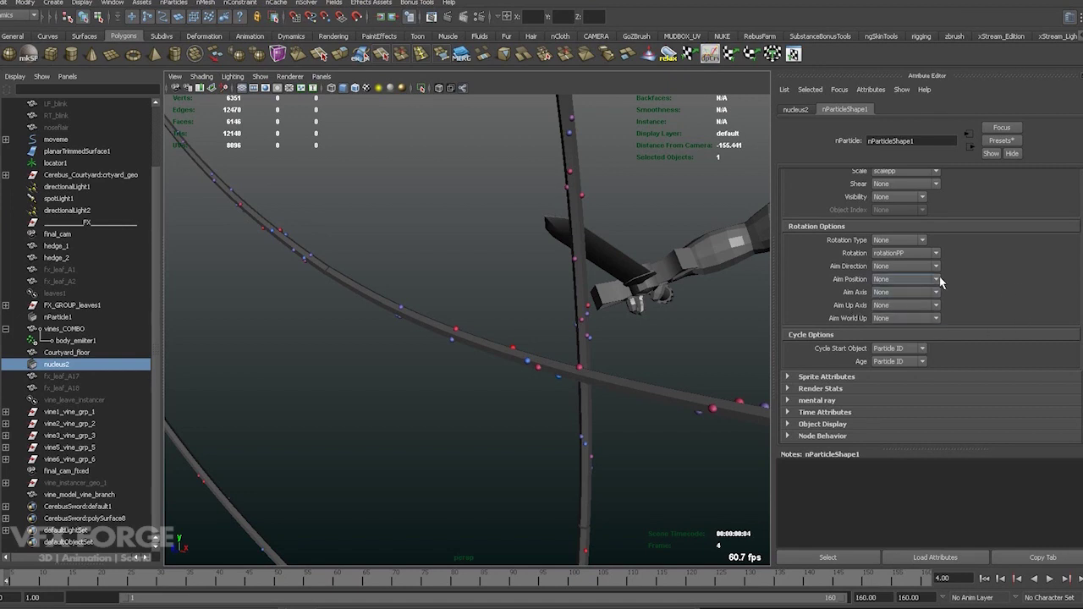
scroll(871, 322, up, 3)
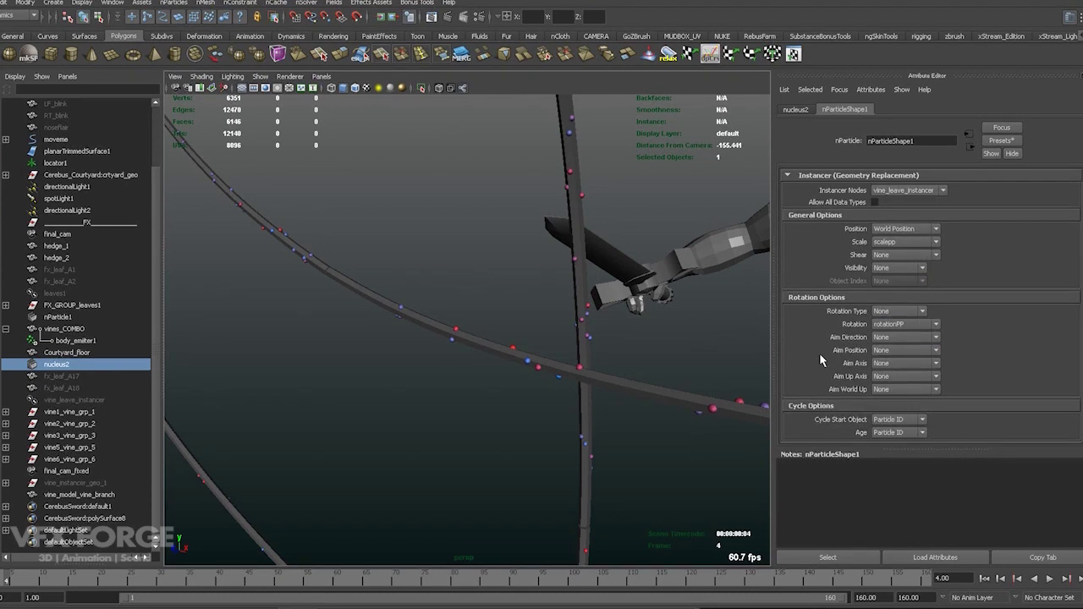
scroll(819, 357, up, 6)
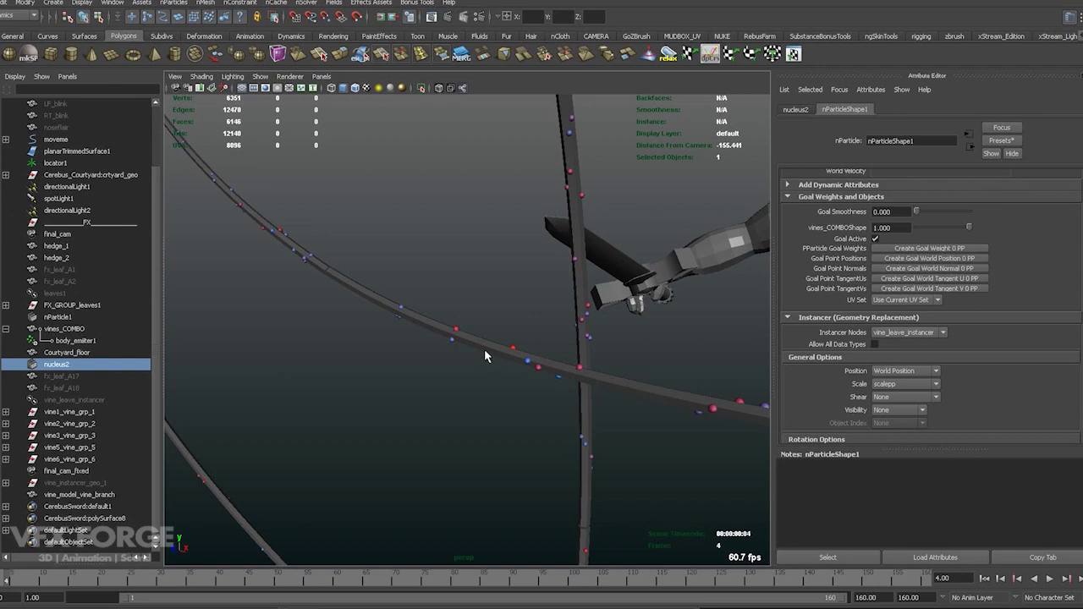
Step: Show vine_leave_instancer and play the leaf-covered vine animation, stopping at frame 65
alt+drag(484, 352, 347, 400)
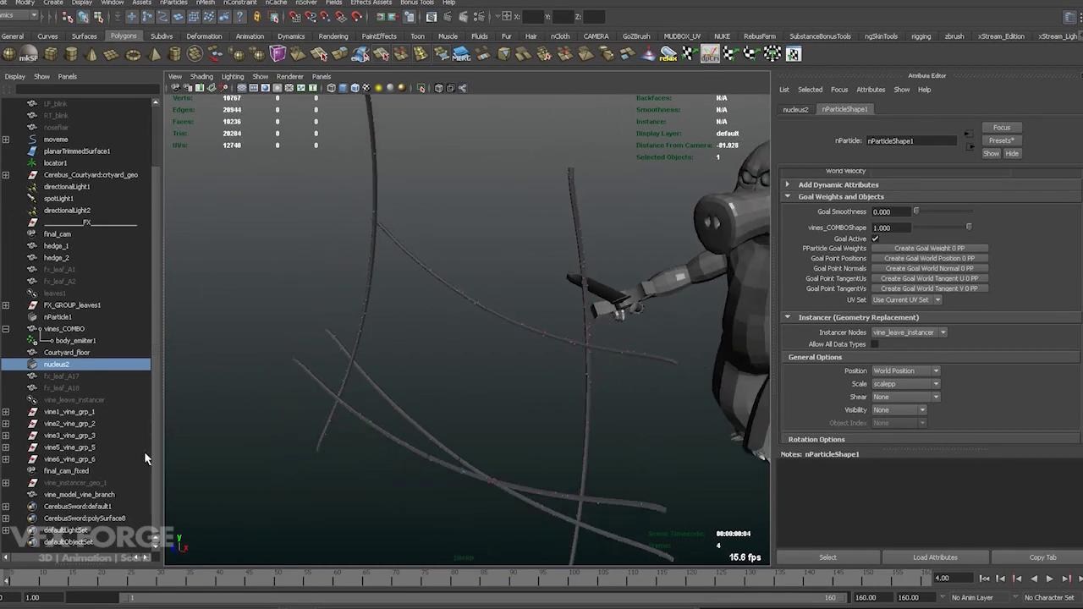
click(97, 400)
key(shift+h)
drag(6, 577, 315, 563)
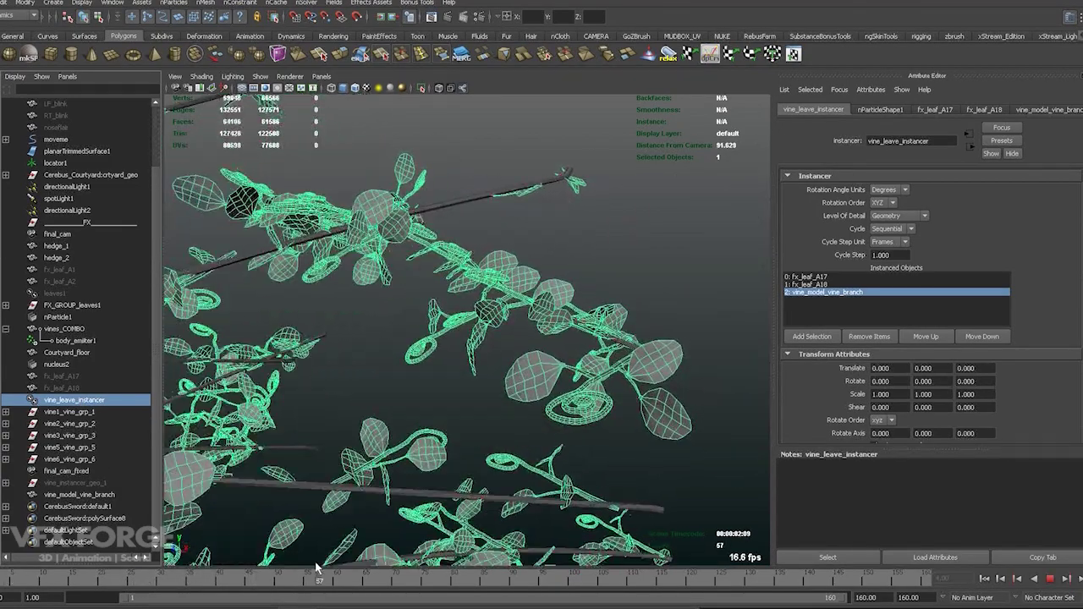
key(alt+v)
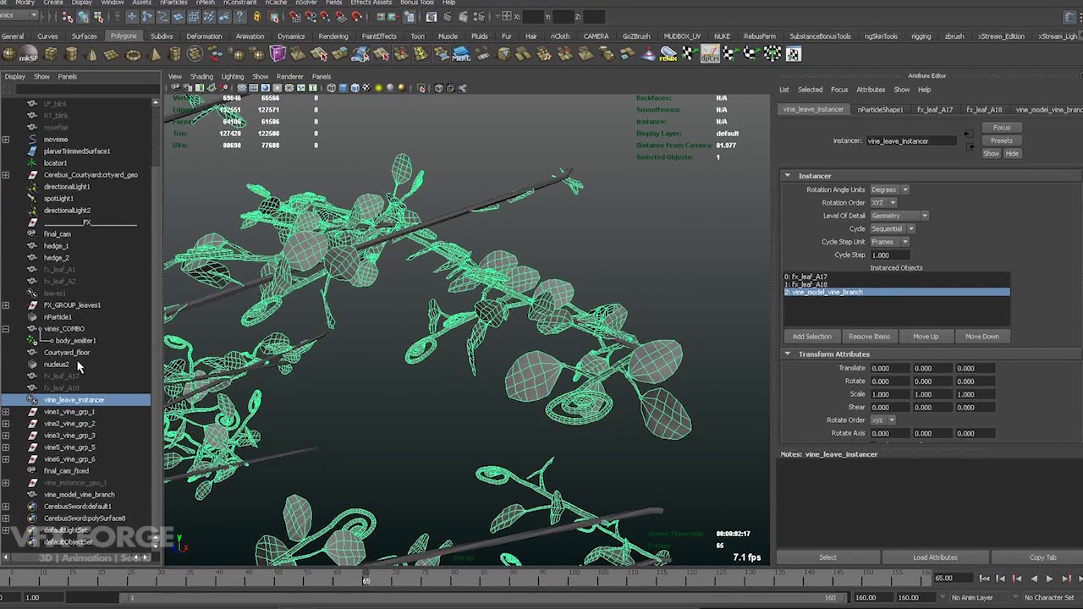
Step: Clear the selection and inspect the shaded instanced leaves on the vines at frame 65
click(77, 365)
click(508, 266)
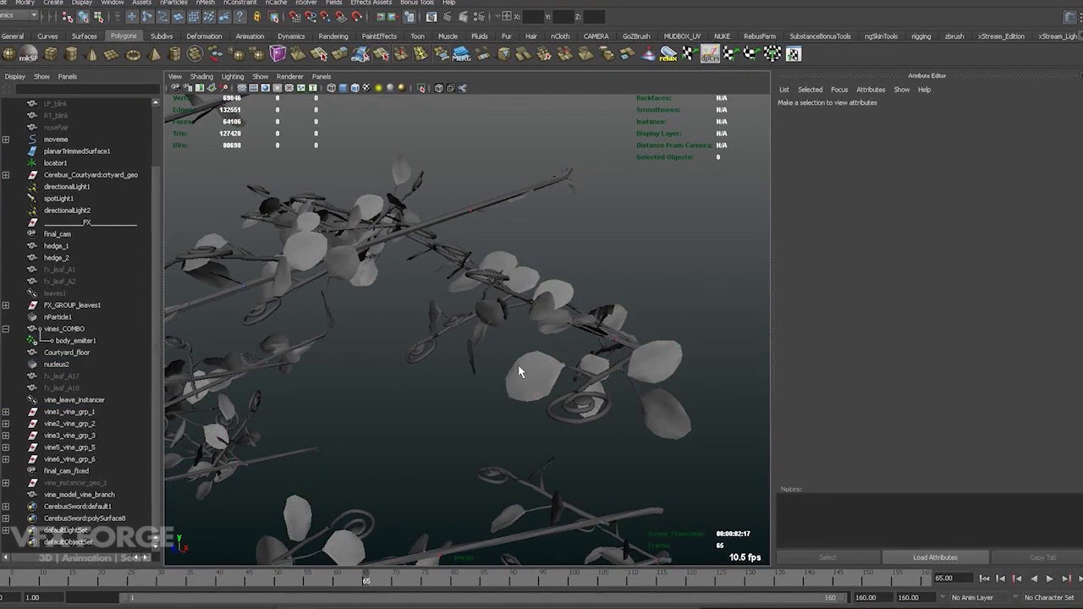
alt+drag(520, 370, 212, 443)
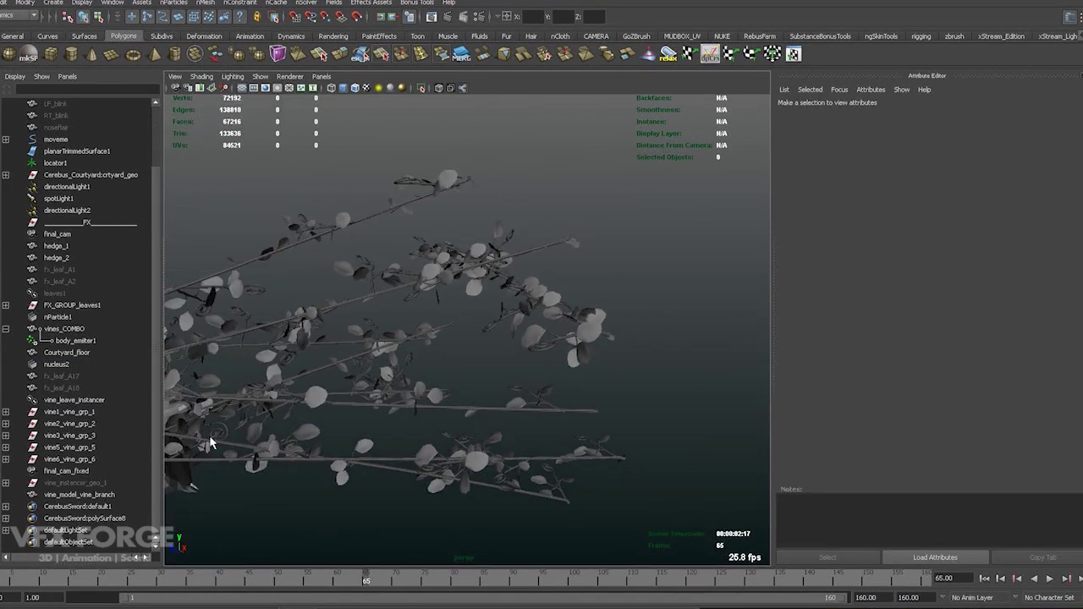
Step: Scrub the animation to frame 68 and back to frame 35, examining closely how the instanced leaves follow the vines
mouse_move(364, 577)
mouse_down()
mouse_move(33, 583)
mouse_move(380, 587)
mouse_up()
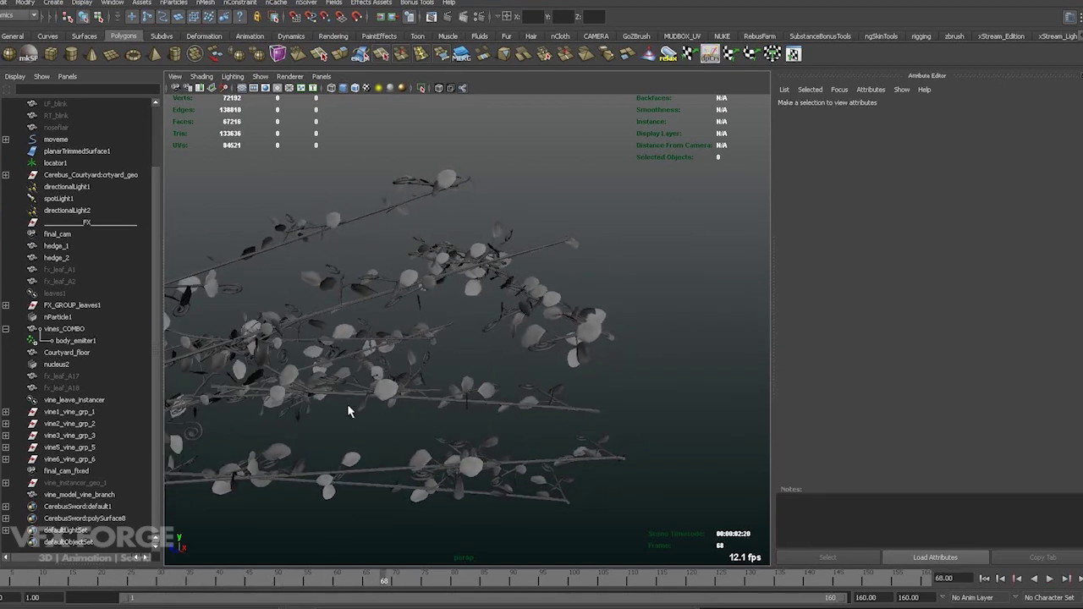
alt+right_drag(339, 373, 367, 416)
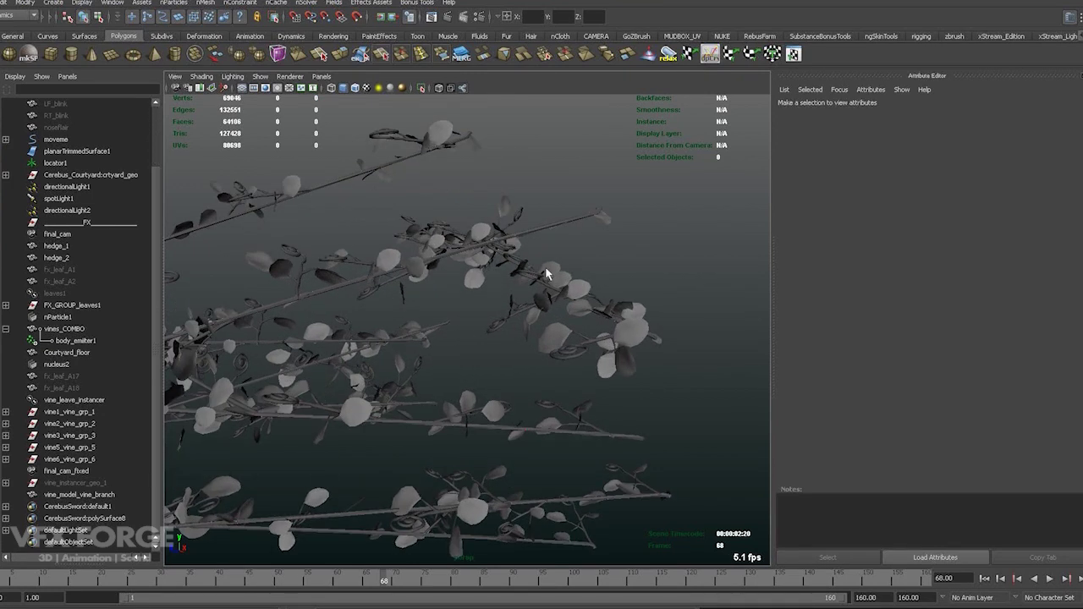
alt+middle_drag(345, 300, 408, 298)
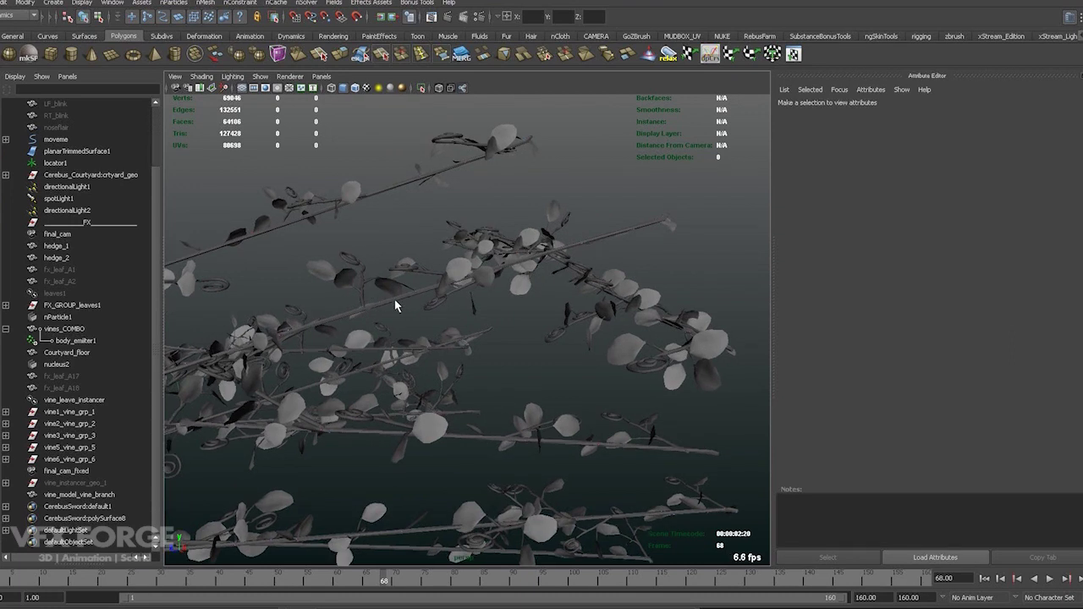
drag(387, 580, 444, 565)
drag(516, 565, 190, 583)
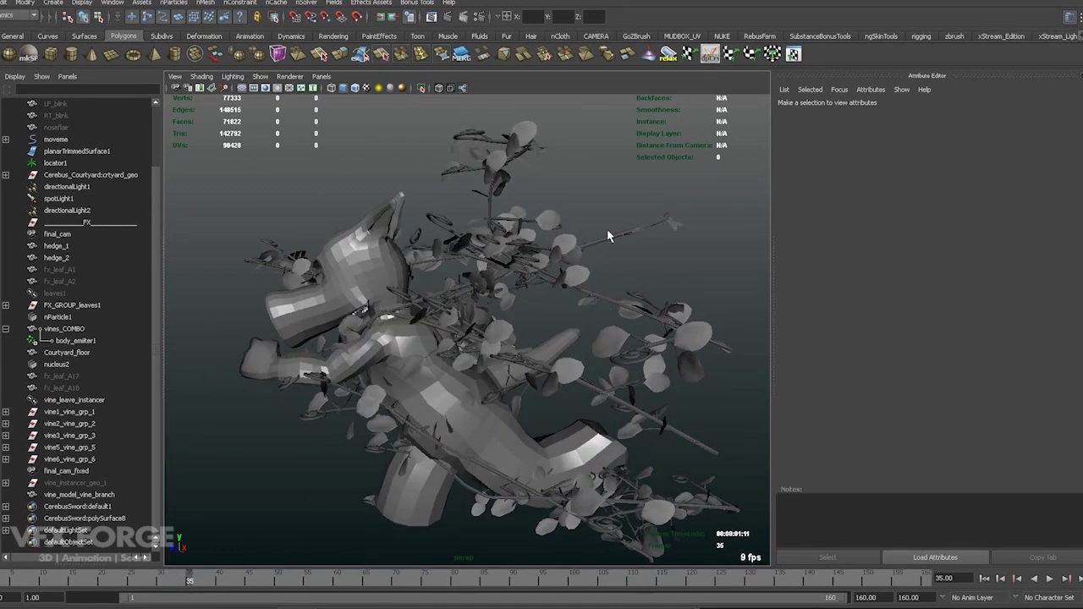
Step: Select the vines_COMBO mesh, play the animation with it highlighted, and return to frame 1
click(607, 236)
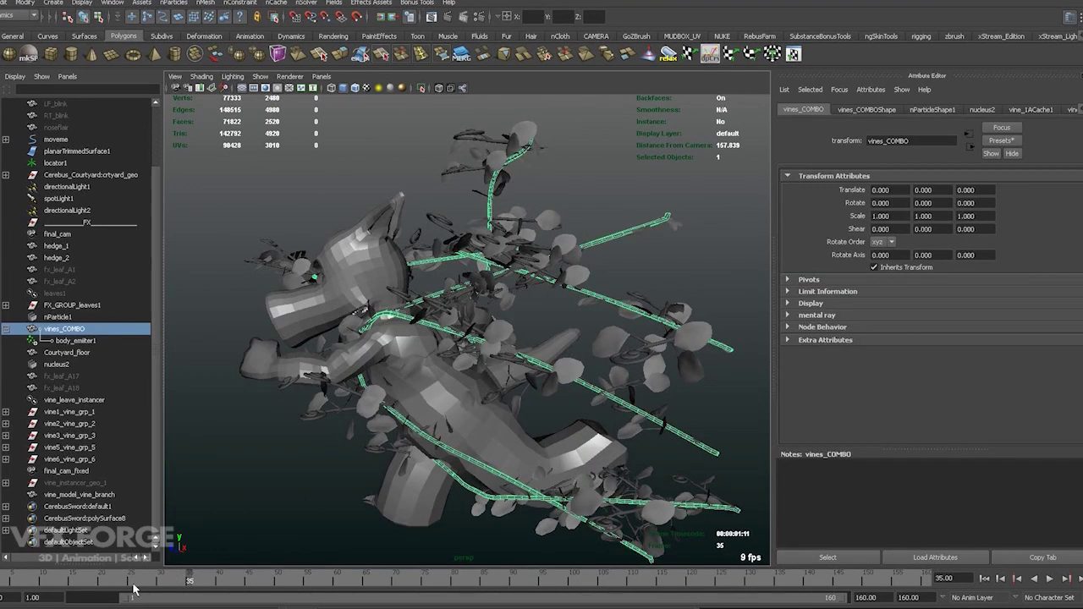
key(alt+v)
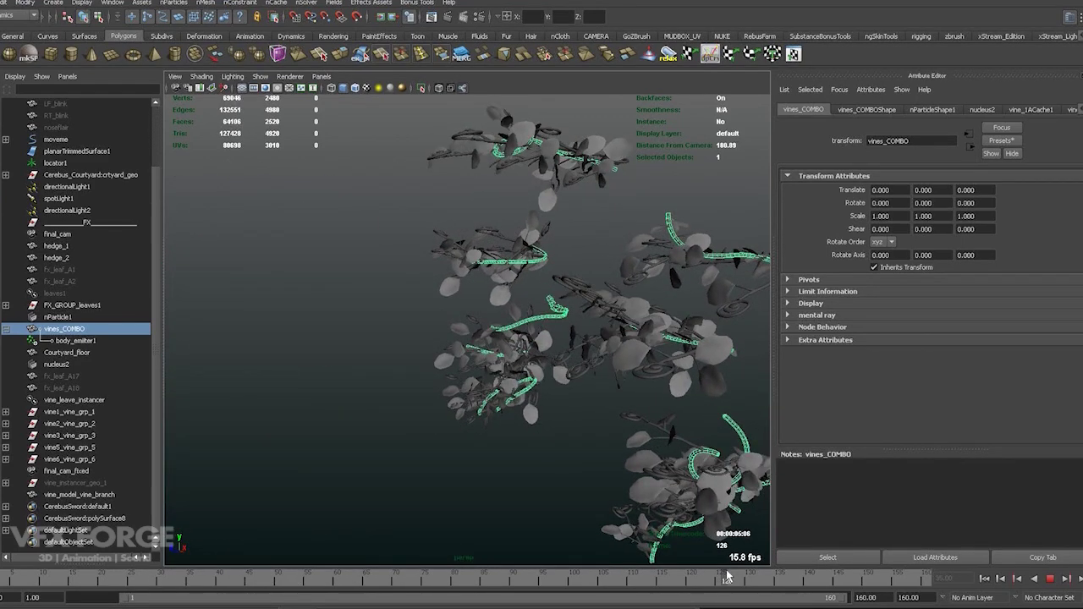
click(986, 578)
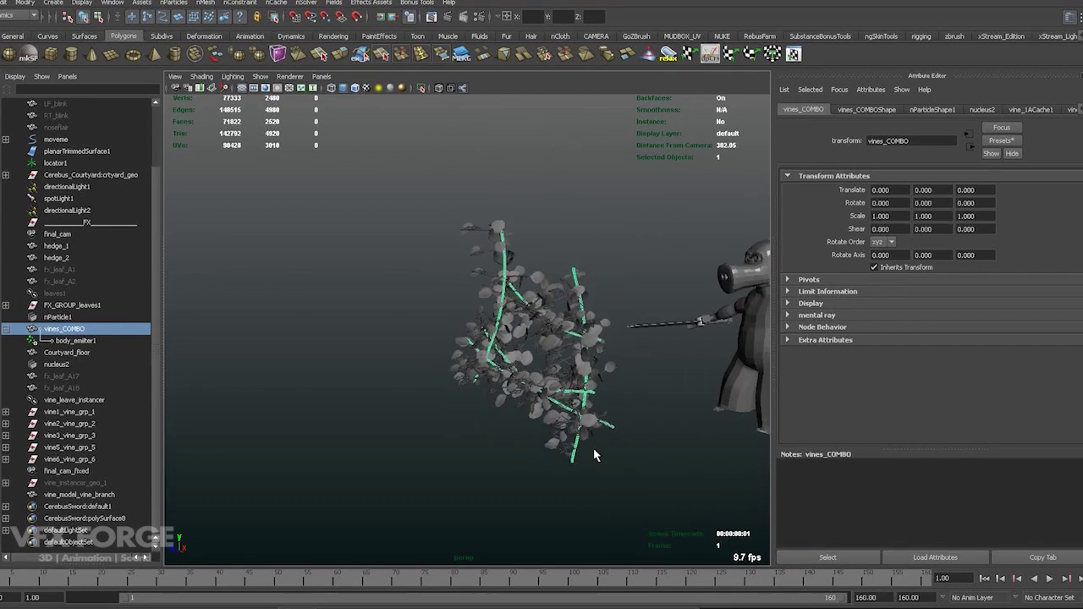
Step: Turn on textured display, clear the selection and replay the leaf-covered vine animation from frame 1
click(365, 88)
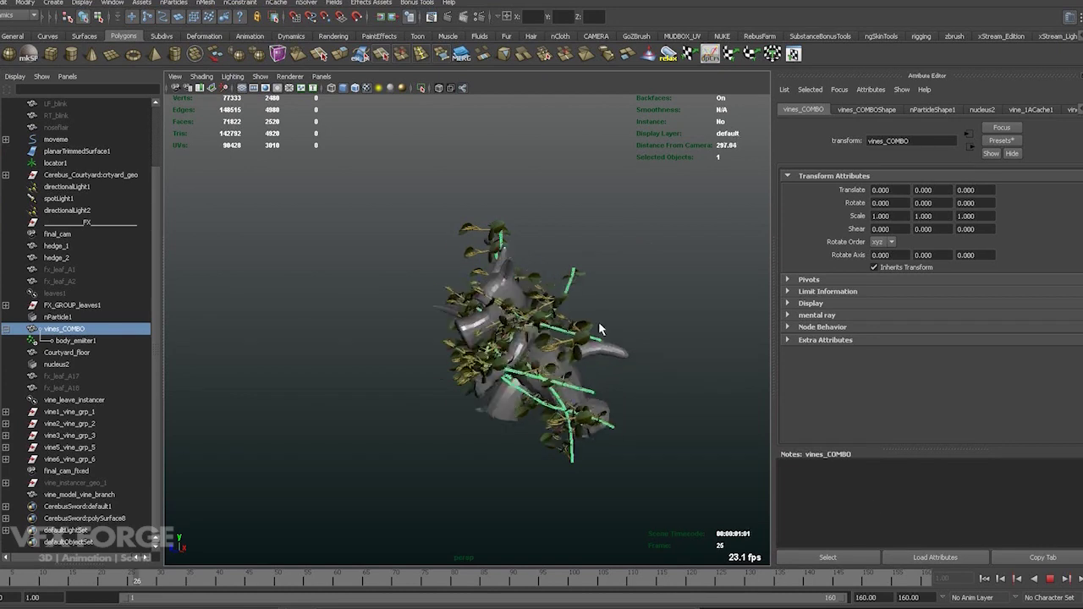
click(652, 302)
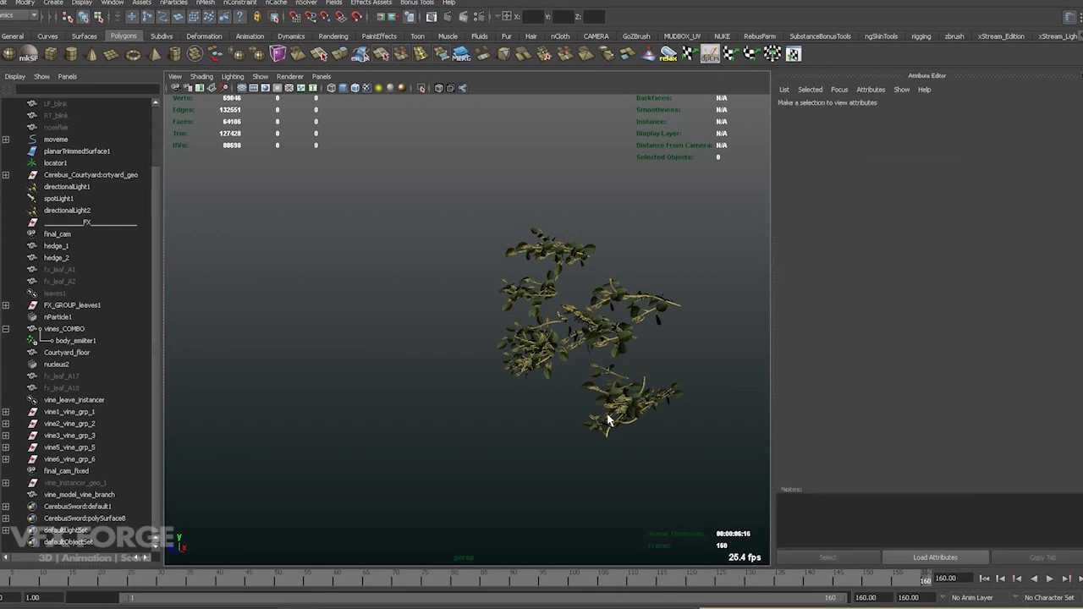
click(983, 581)
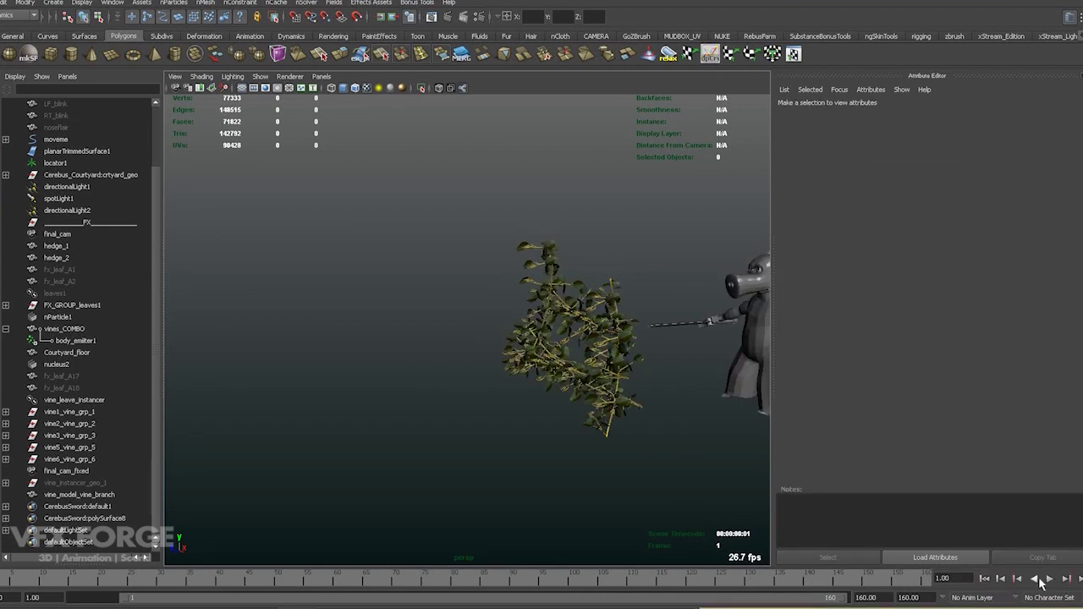
click(1049, 579)
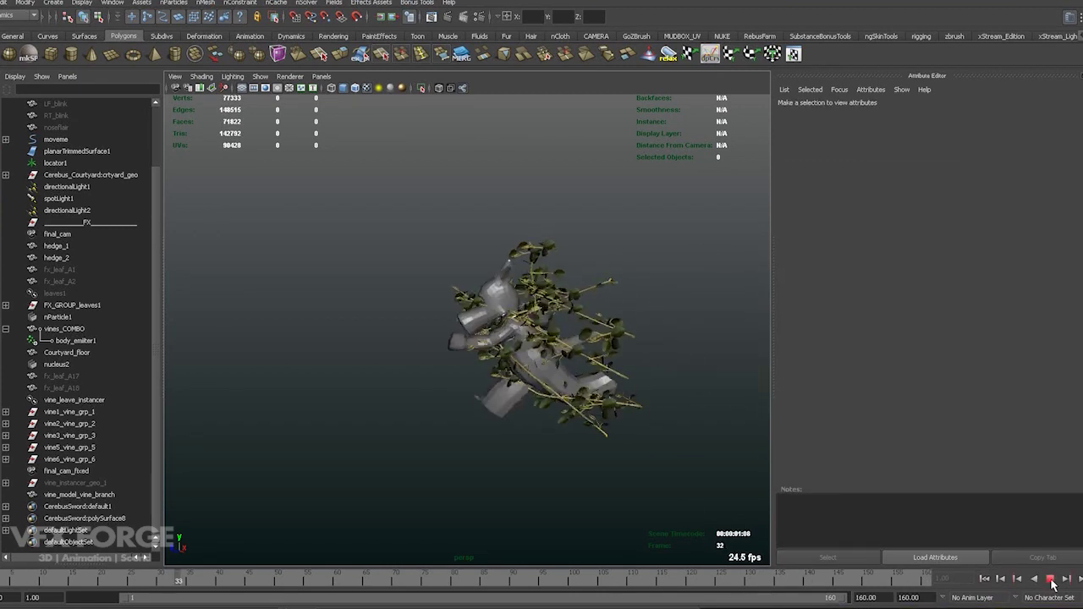